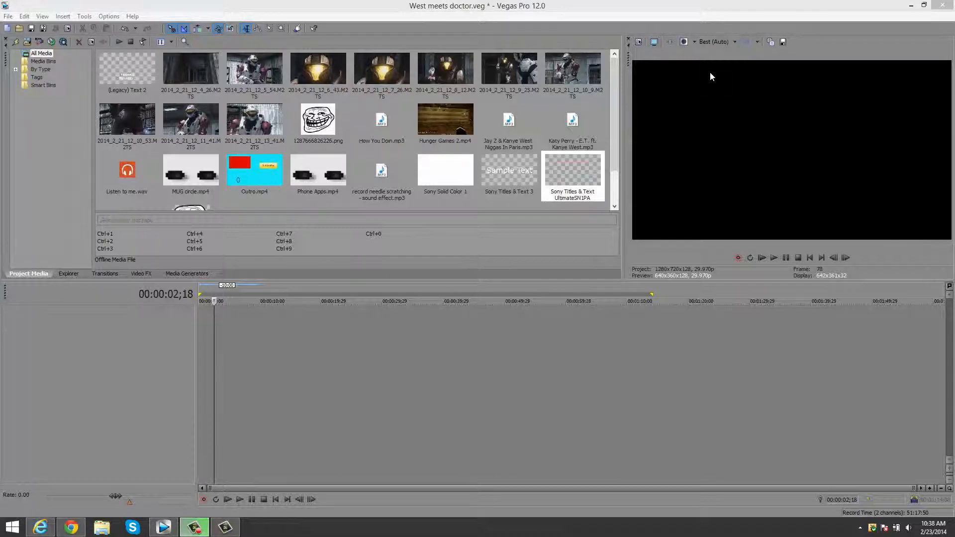
Examine the video preview quality options, from Draft to Best with their Auto, Full, Half and Quarter resolutions.
click(721, 44)
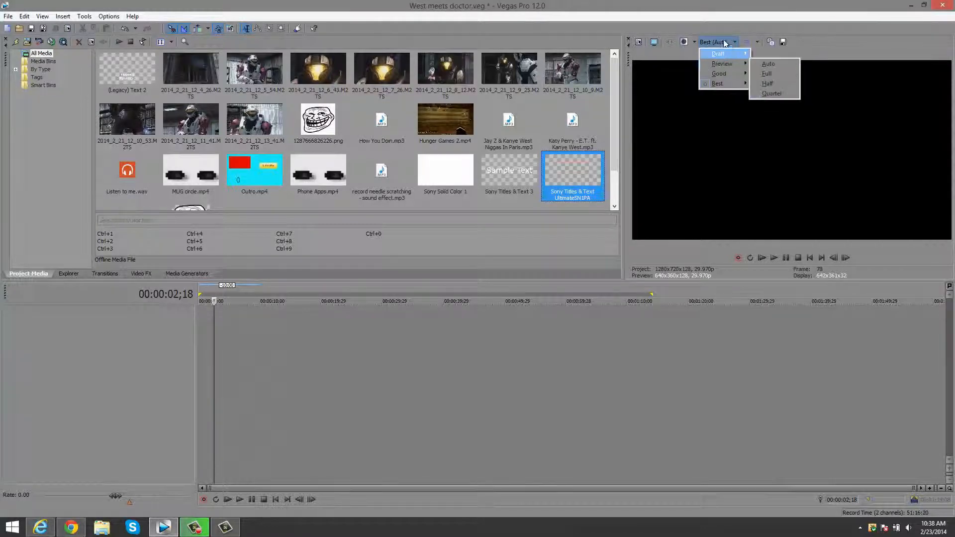
mouse_move(721, 63)
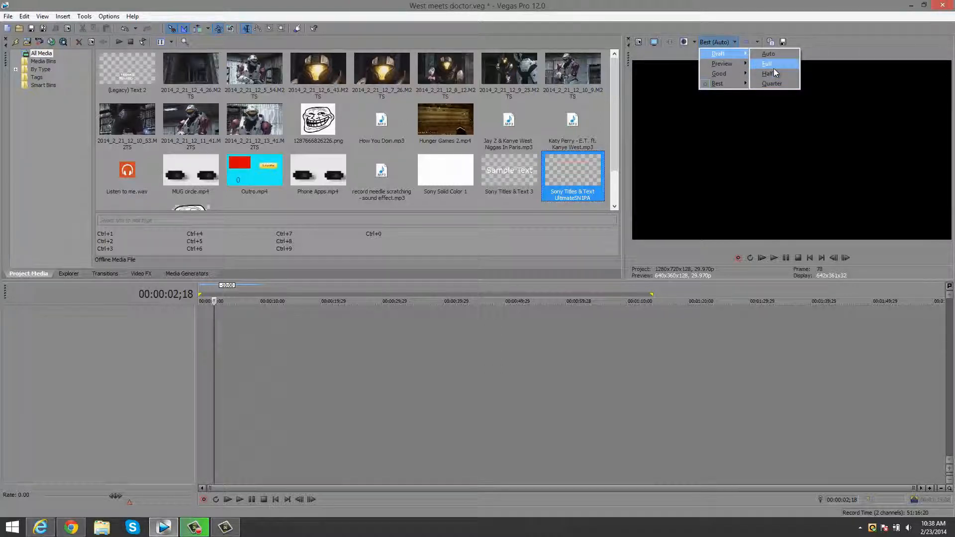
click(857, 47)
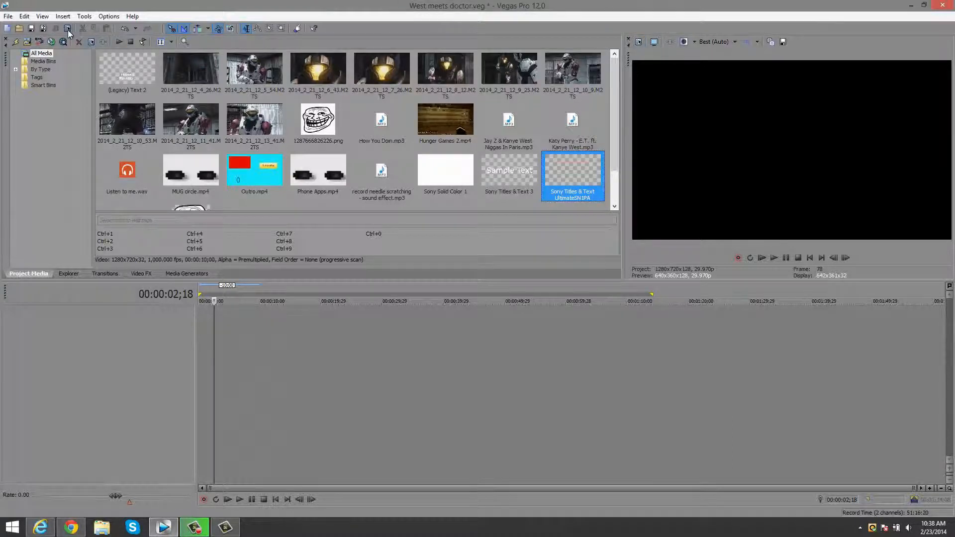
Open the project's video properties and inspect the available pixel format options.
click(640, 42)
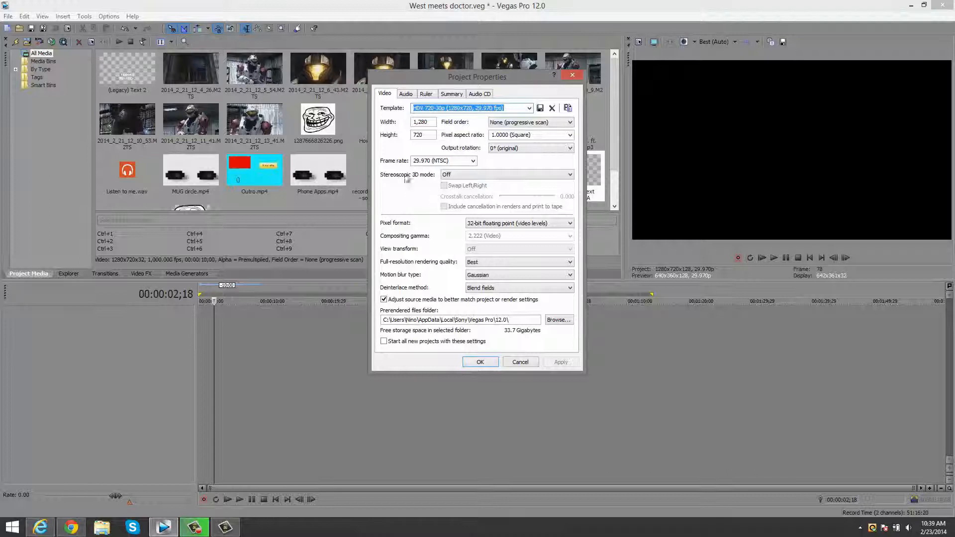
click(475, 227)
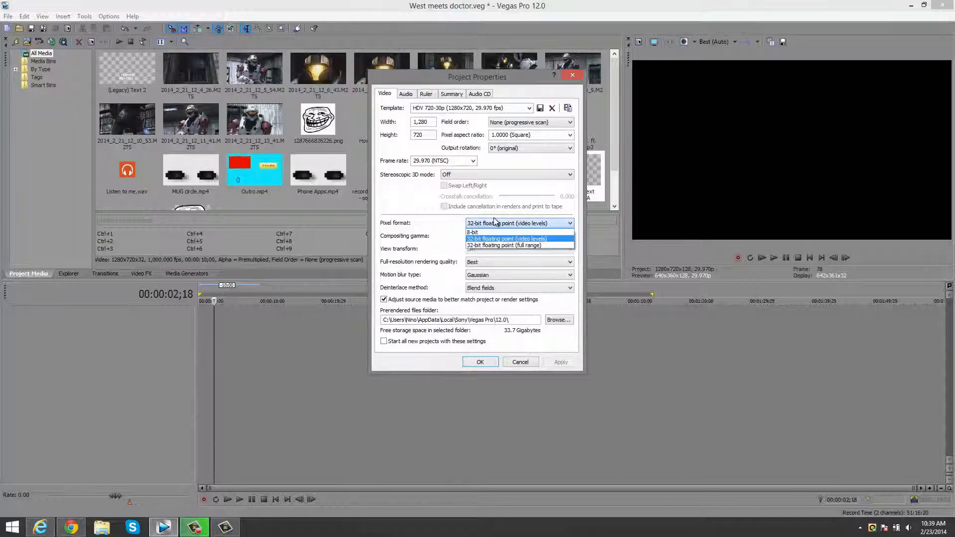
click(425, 213)
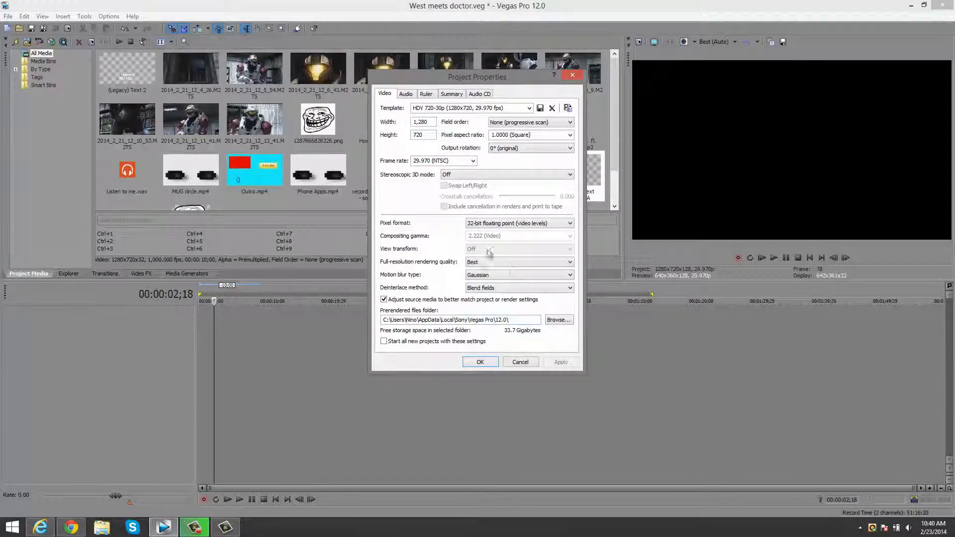
Review the Audio, Ruler, Summary and Audio CD sections of the project properties and leave without applying changes.
click(406, 94)
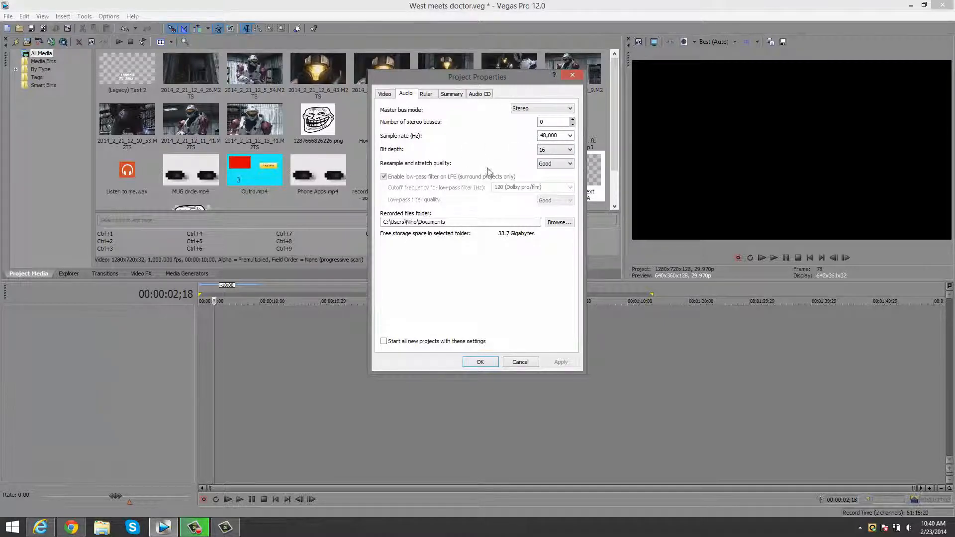
click(541, 165)
click(452, 95)
click(475, 96)
click(451, 94)
click(426, 94)
click(406, 94)
click(384, 94)
click(522, 362)
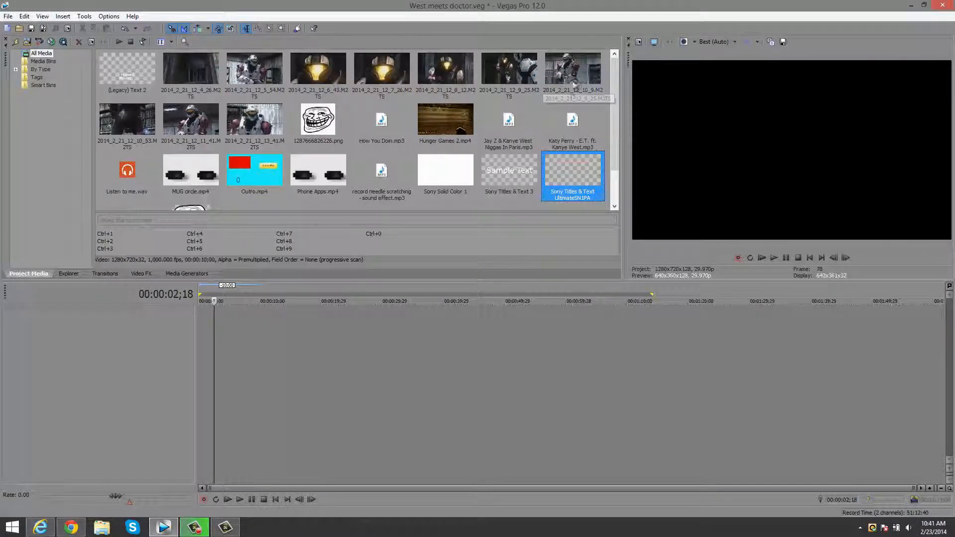
Add Phone Apps.mp4 from the Rendered folder to the start of the timeline.
click(72, 275)
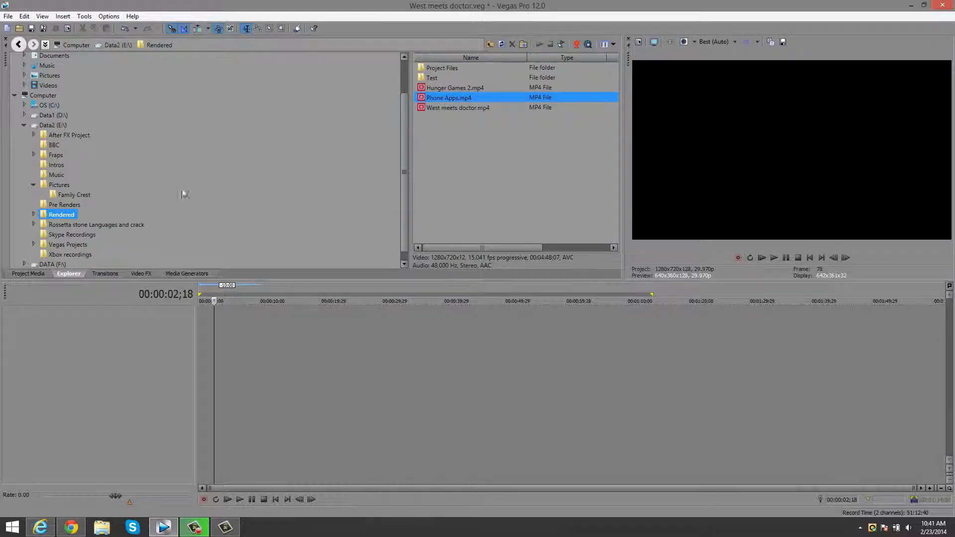
drag(375, 130, 212, 331)
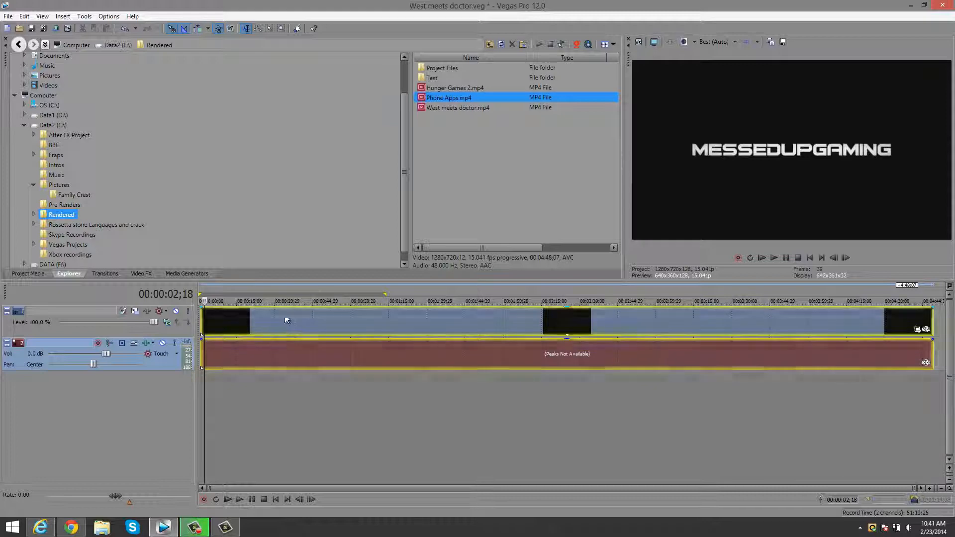
click(23, 275)
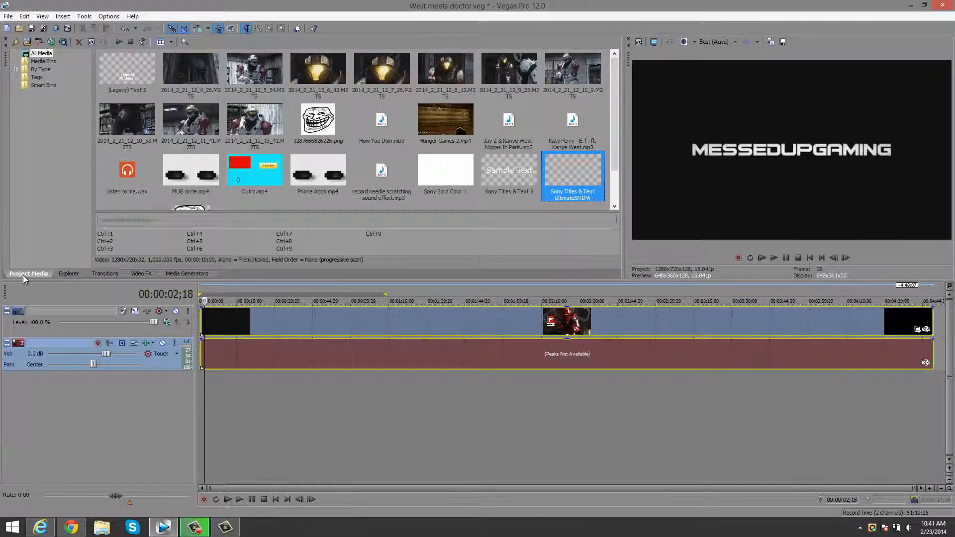
click(69, 274)
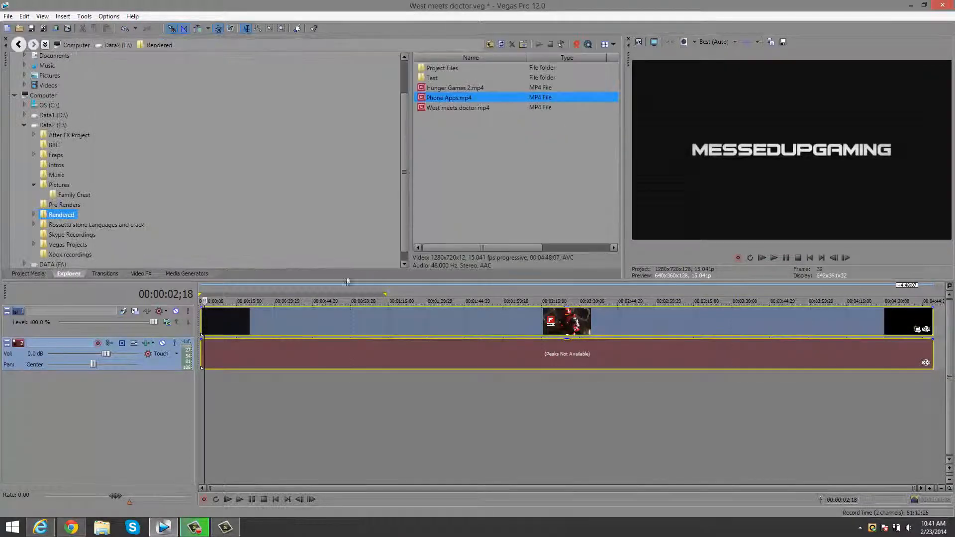
Delete the Phone Apps clip from the timeline, including its audio.
click(360, 323)
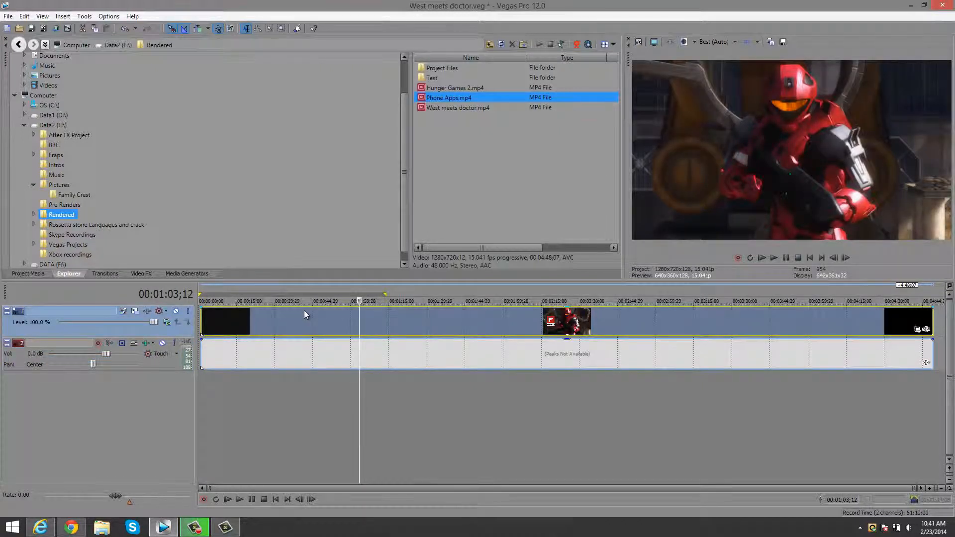
key(Delete)
Inspect the files in the Rendered folder on Data2 (E:) in File Explorer, and select West meets doctor.mp4 back in Vegas Pro.
click(104, 528)
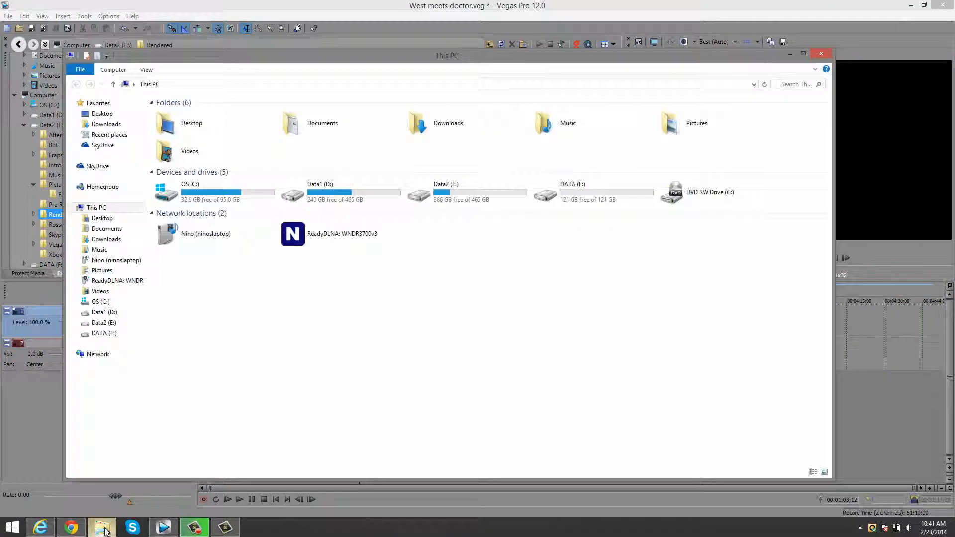
click(122, 324)
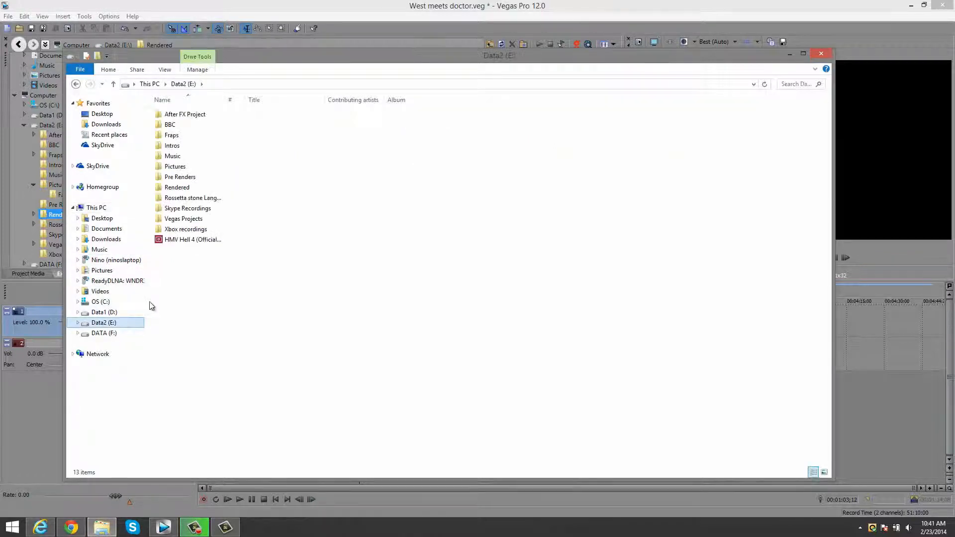
double_click(171, 188)
drag(572, 248, 272, 119)
drag(438, 150, 431, 189)
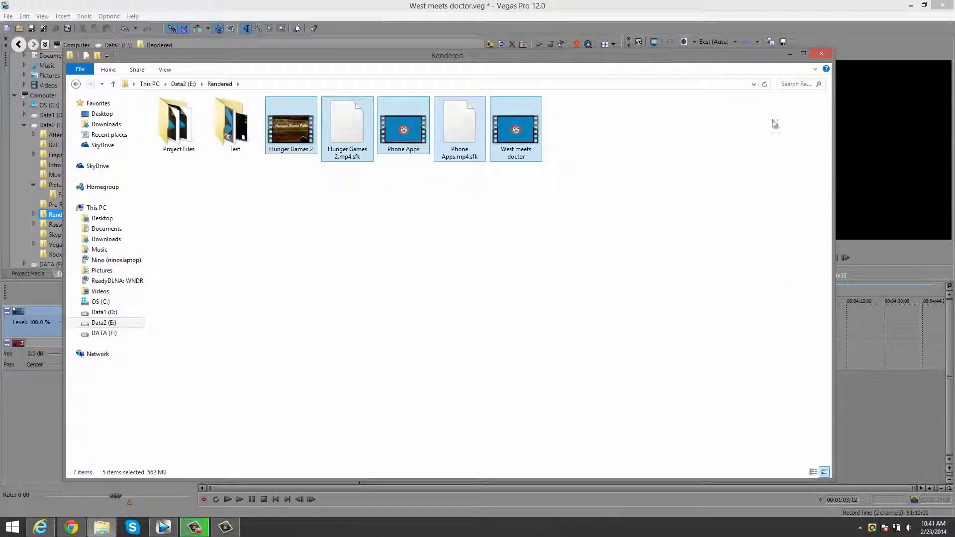
click(820, 53)
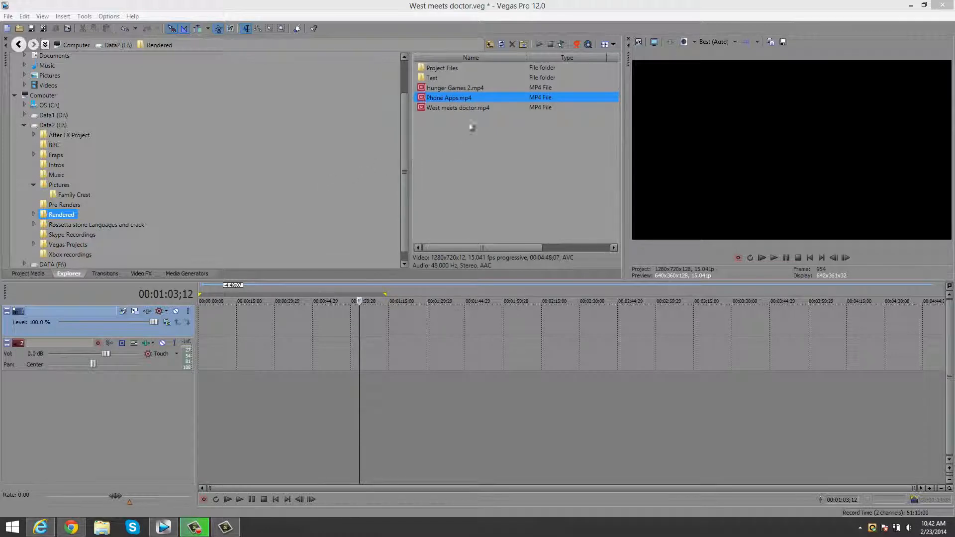
click(464, 108)
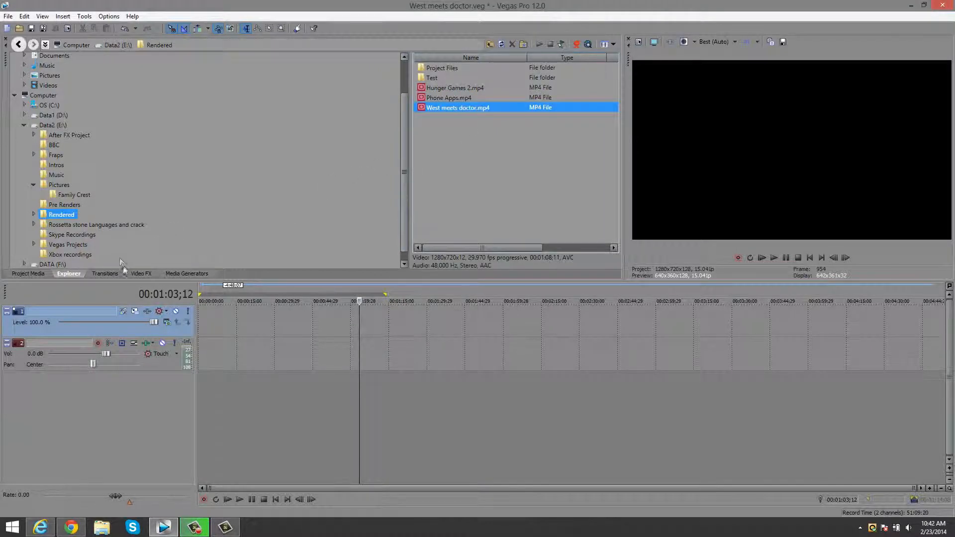
Look over the Dissolve transition presets and the Deform presets among the video effects.
click(102, 274)
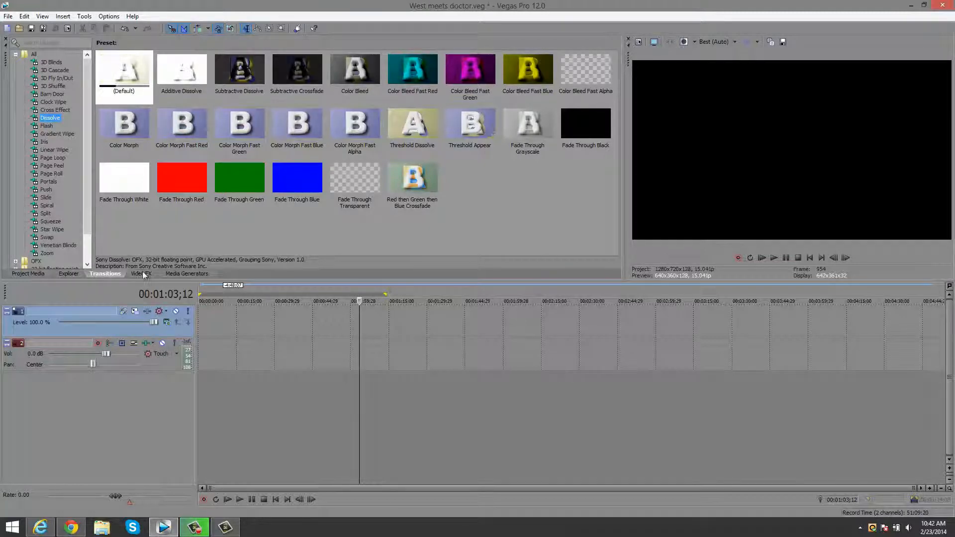
click(143, 273)
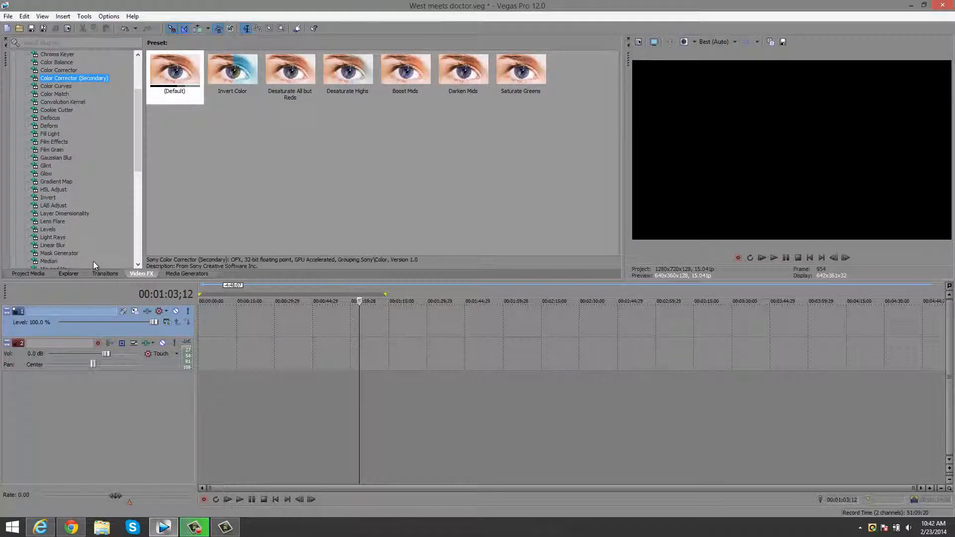
click(50, 126)
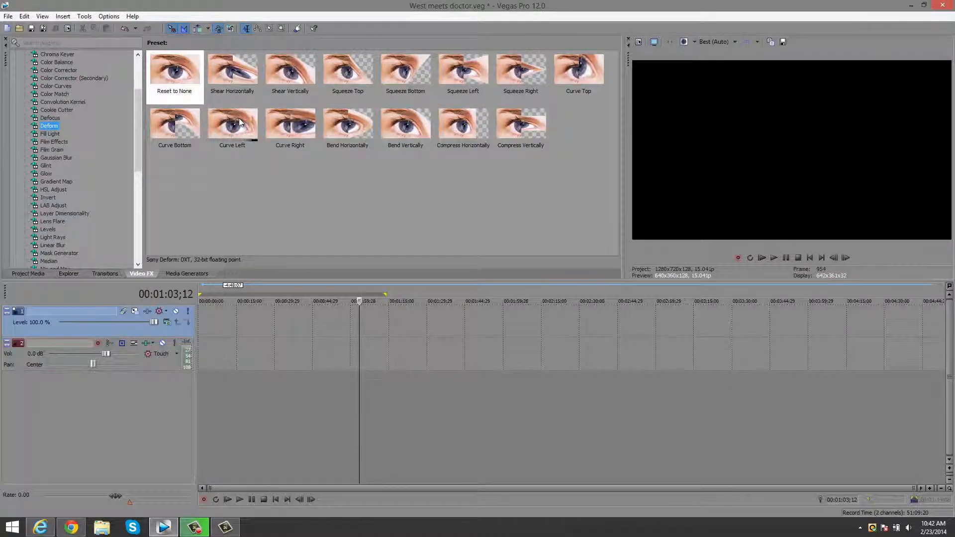
Examine the media generator presets, including Checkerboard, Color Gradient, Credit Roll, Noise Texture, ProType Titler, Solid Color and Test Pattern.
click(199, 273)
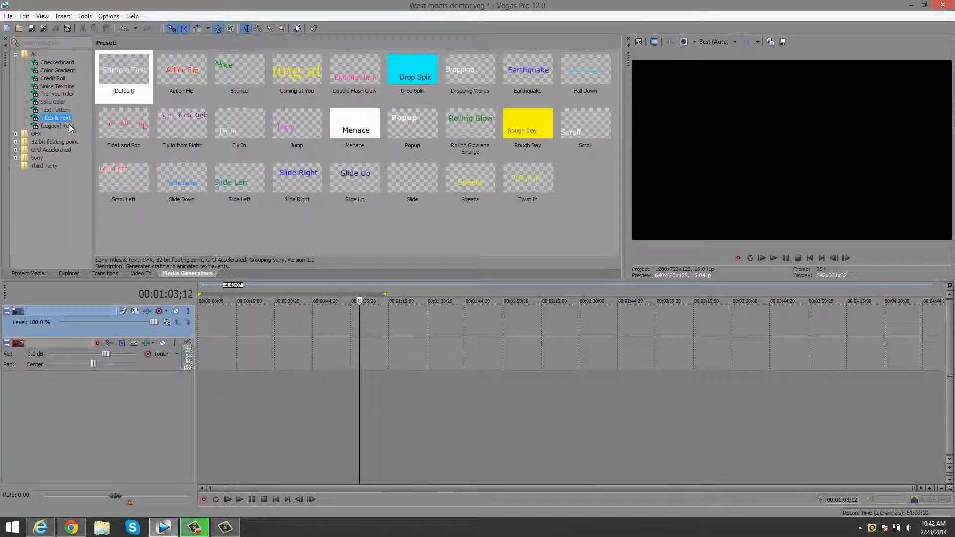
click(59, 62)
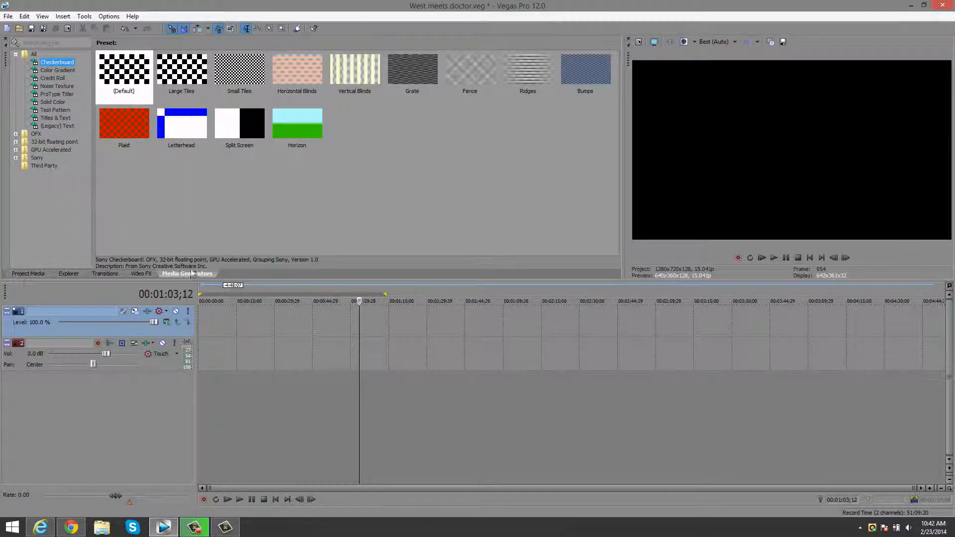
click(53, 70)
click(54, 79)
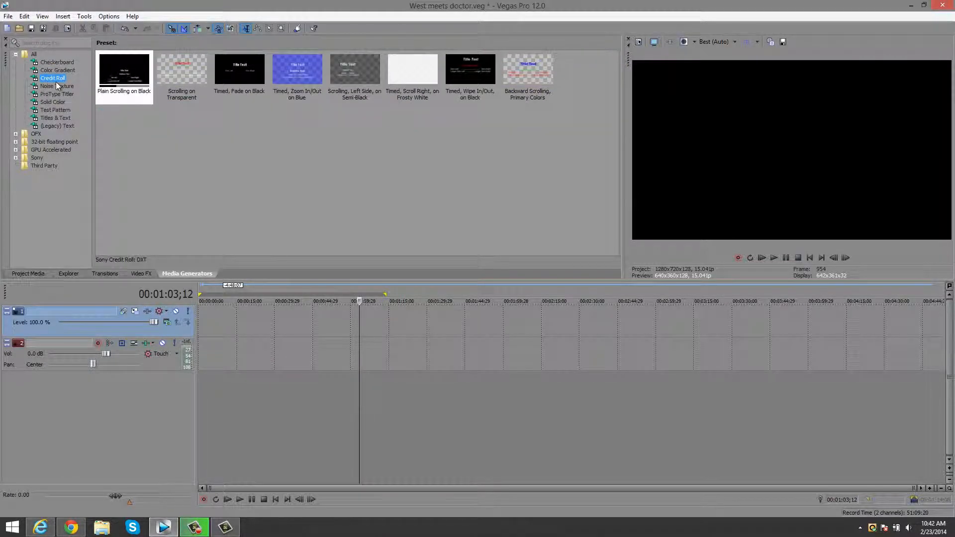
click(59, 71)
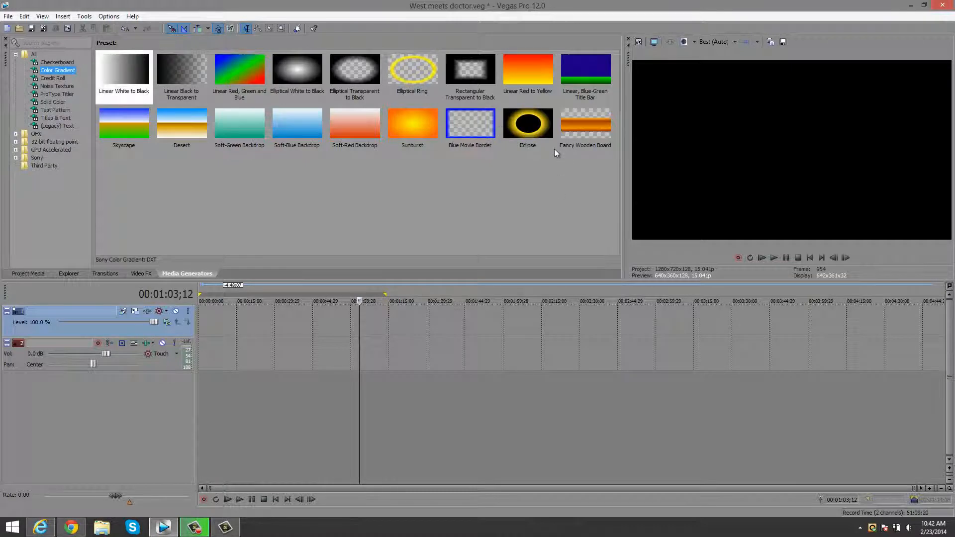
click(53, 79)
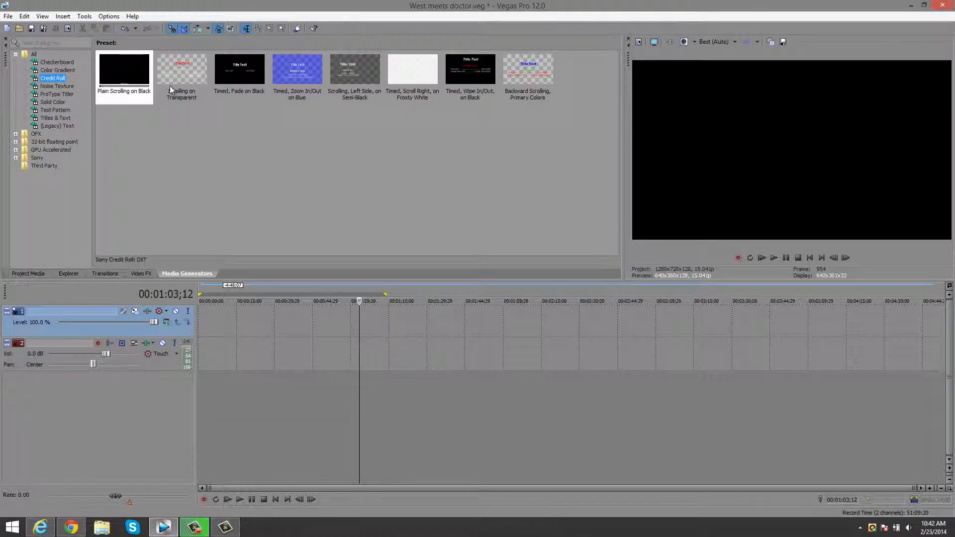
click(66, 87)
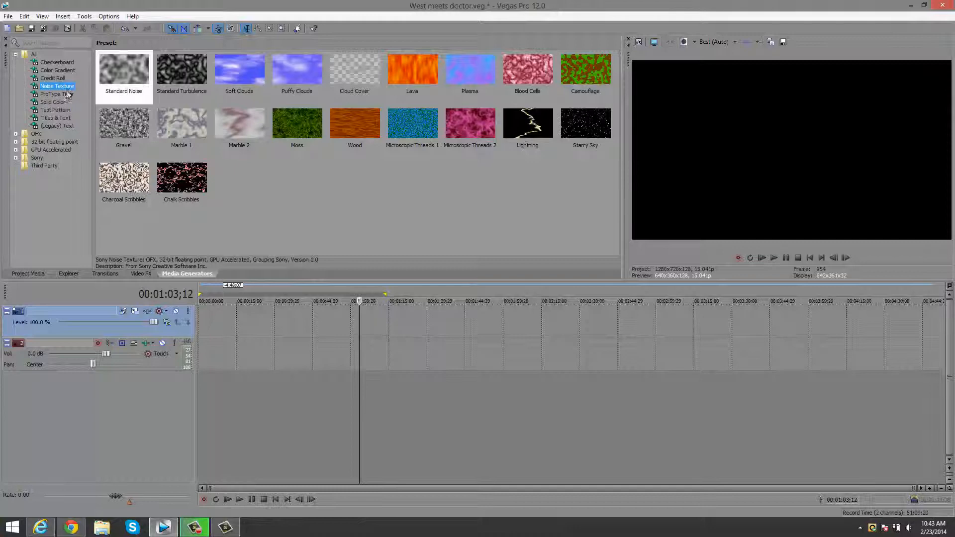
click(70, 93)
click(55, 108)
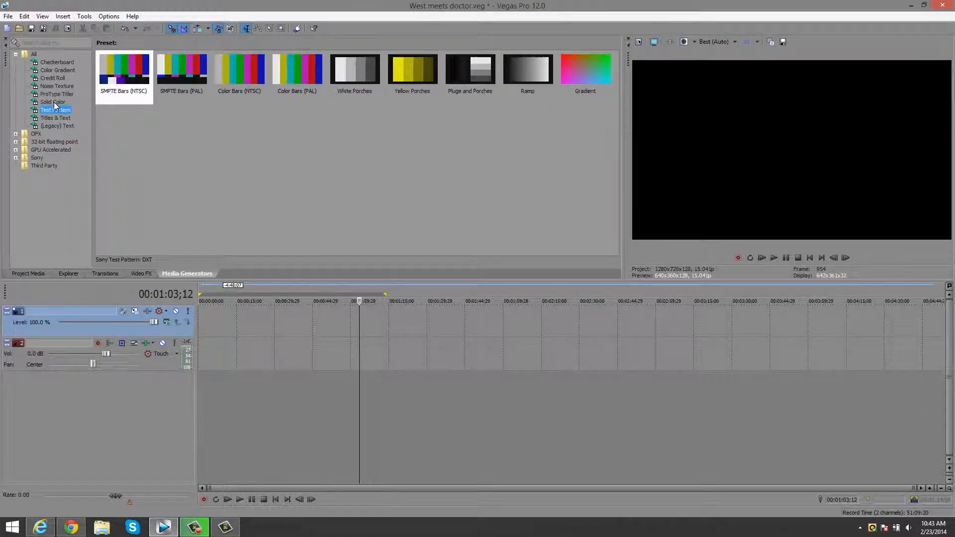
click(53, 102)
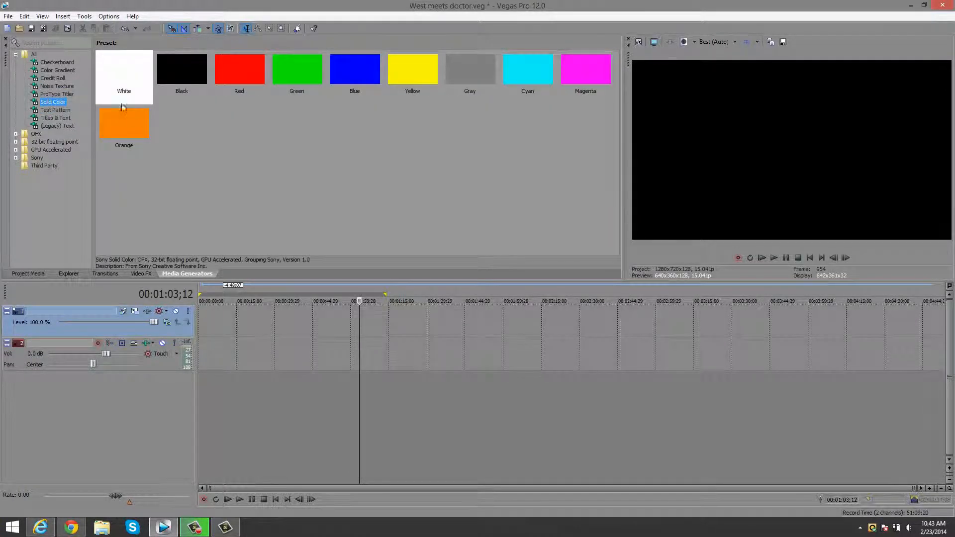
click(64, 110)
Add a default Titles & Text event at the start of the video track with the text "UltimateSN1PA".
click(64, 118)
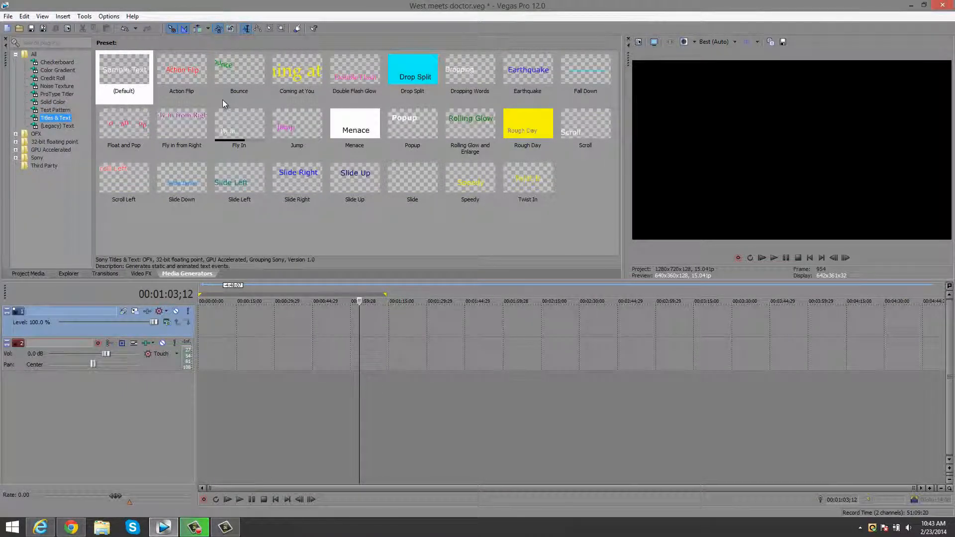
drag(119, 71, 208, 321)
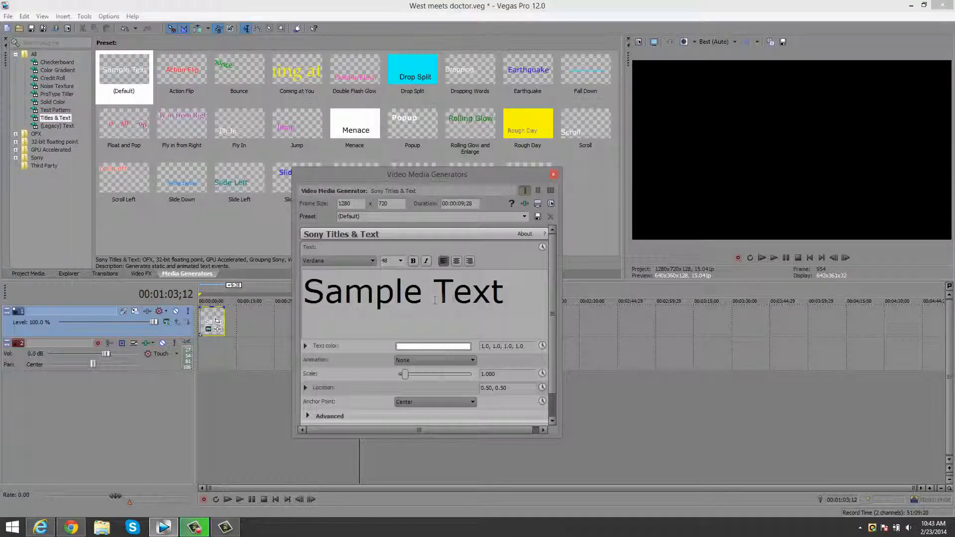
triple_click(435, 300)
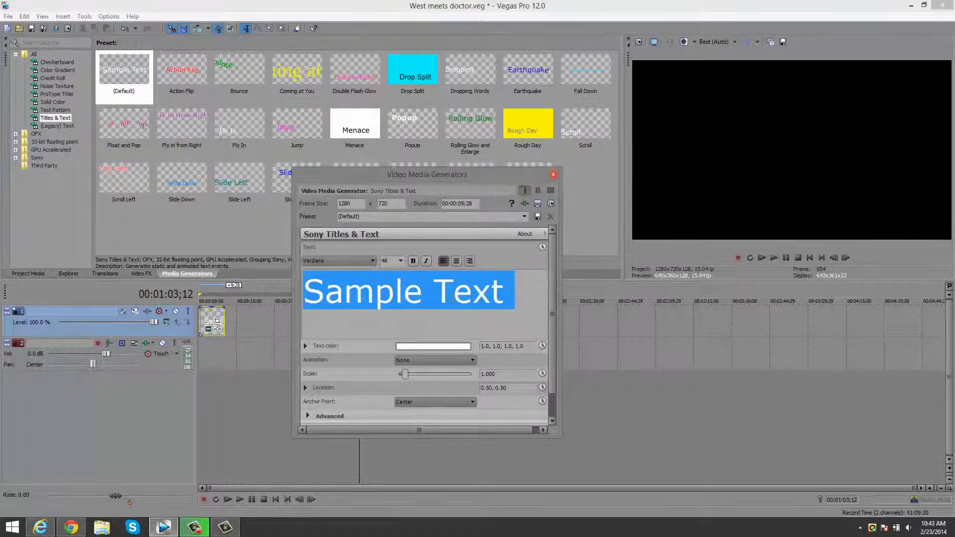
text(Ultimates)
key(BackSpace)
text(SN1PA)
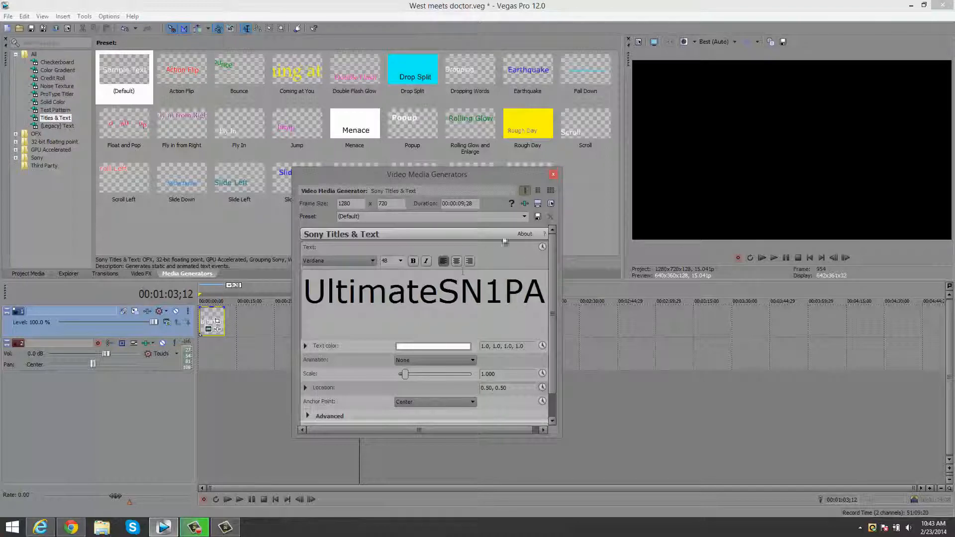
click(553, 174)
Play the timeline briefly, mark a short time range after the title event, and place the cursor at 00:01:24;22.
key(space)
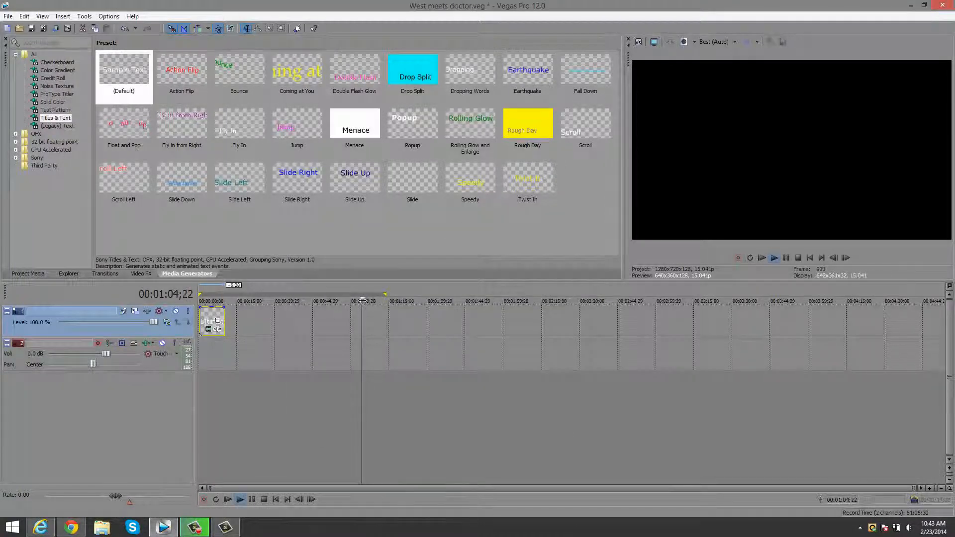
key(space)
drag(426, 333, 411, 340)
drag(264, 343, 250, 343)
click(486, 342)
click(413, 331)
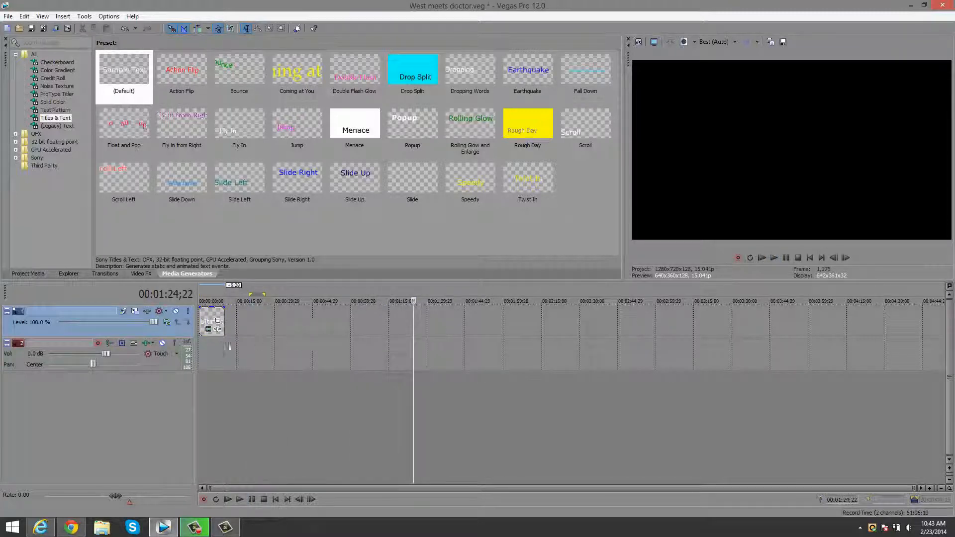
Place the cursor at 00:00:02;15 within the title event and open the event's generated media settings.
click(219, 351)
click(210, 351)
click(204, 352)
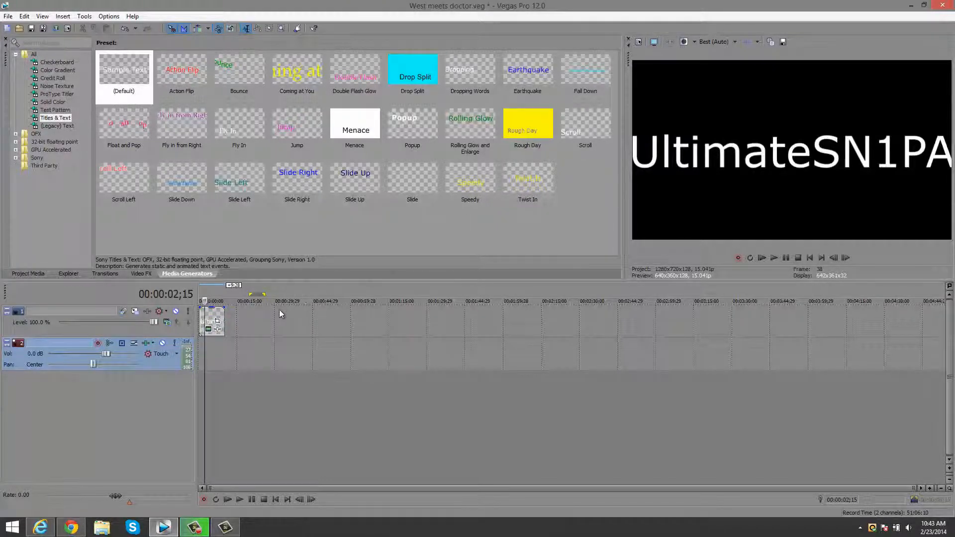
scroll(279, 310, up, 5)
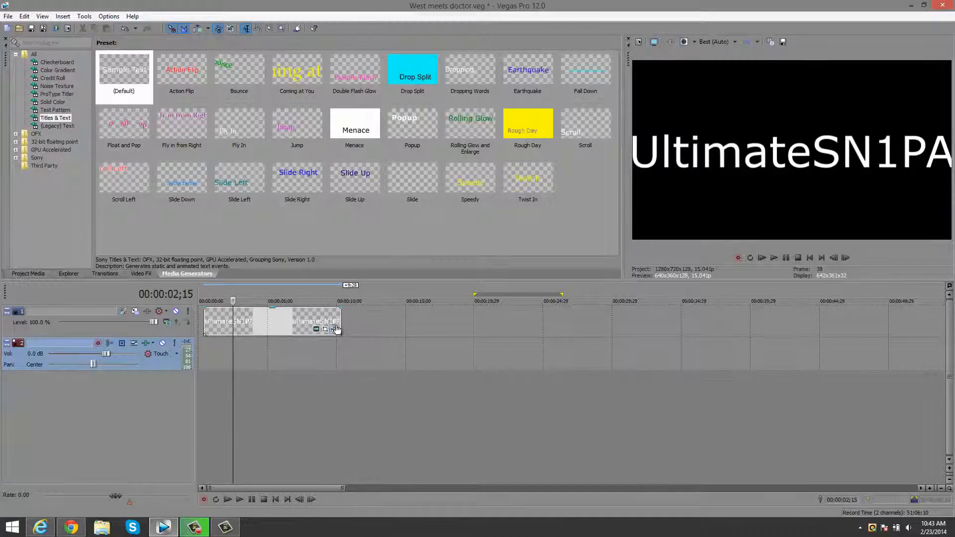
click(315, 331)
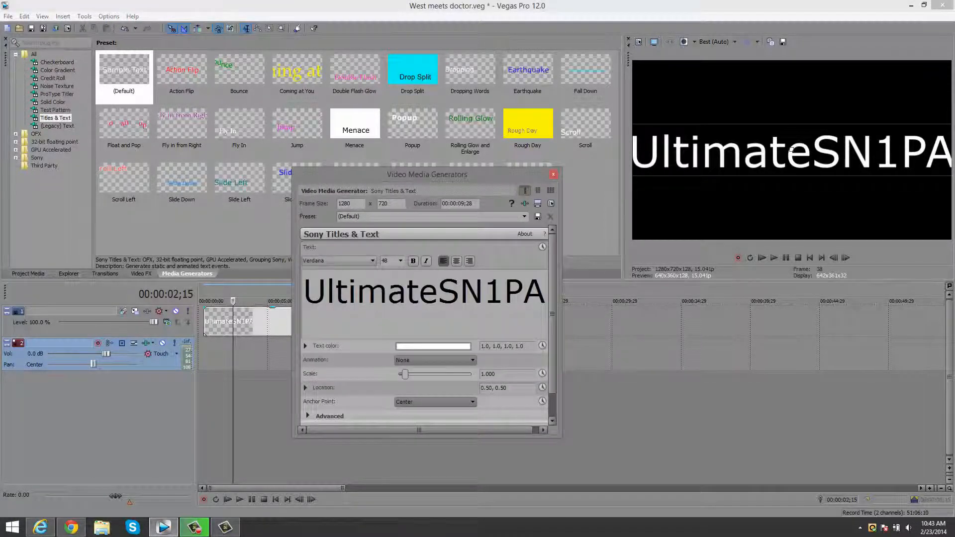
drag(402, 180, 496, 183)
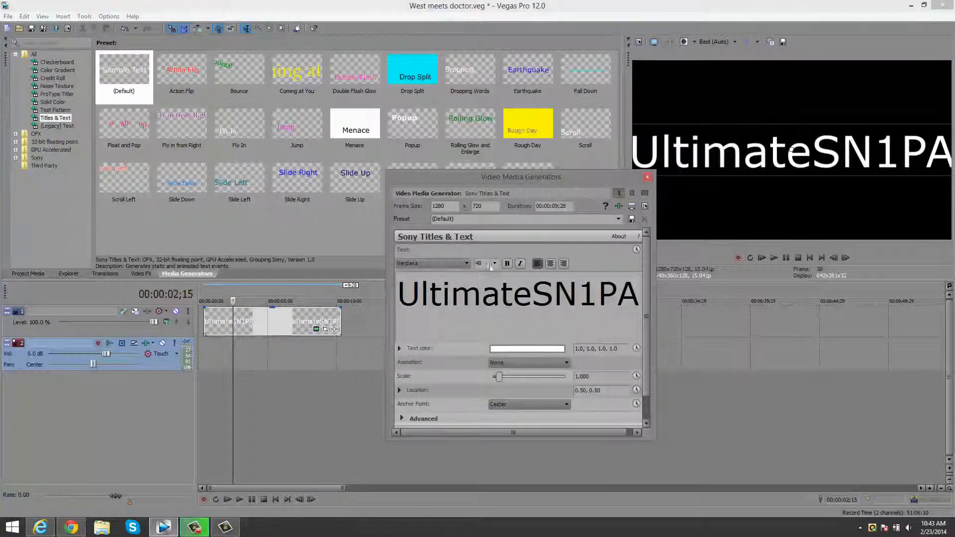
Try several fonts on the title text, ending with Trebuchet MS.
click(467, 264)
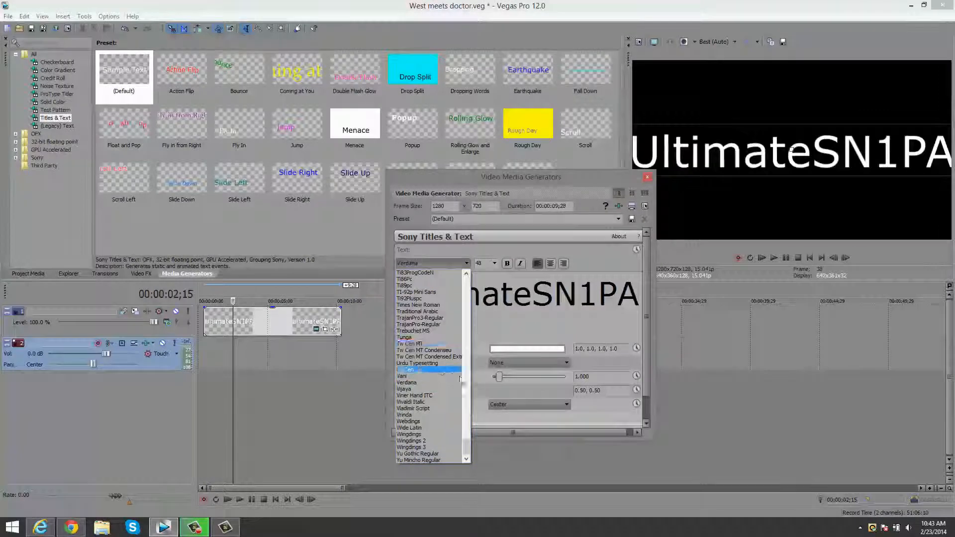
click(428, 383)
click(468, 263)
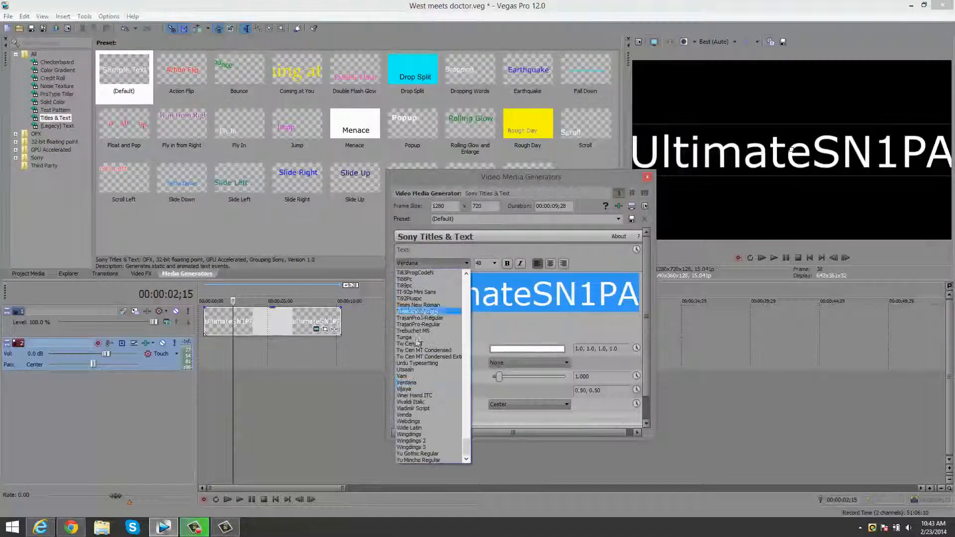
click(428, 321)
click(467, 264)
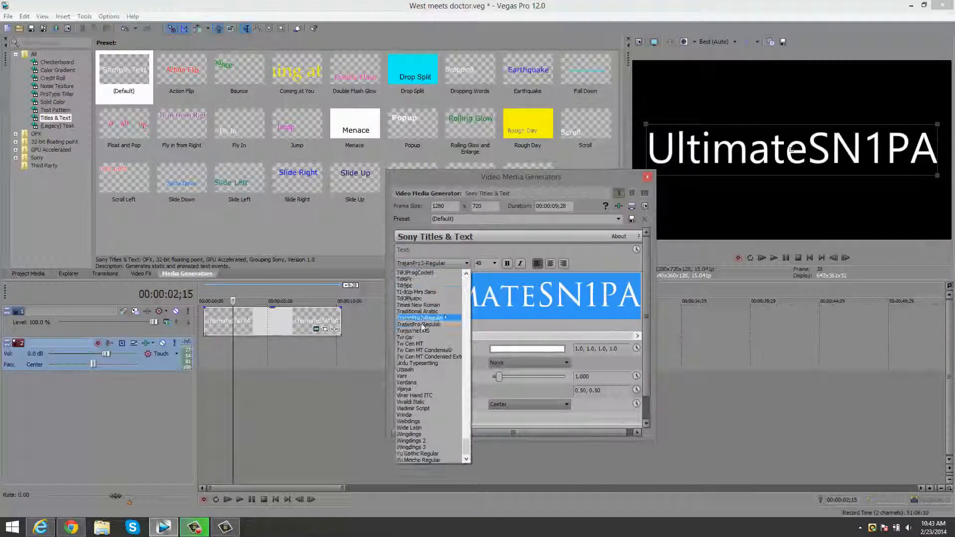
click(428, 323)
Move the title to about 0.48, 0.60 in the frame, and make its text bold and italic with left alignment.
drag(771, 155, 761, 130)
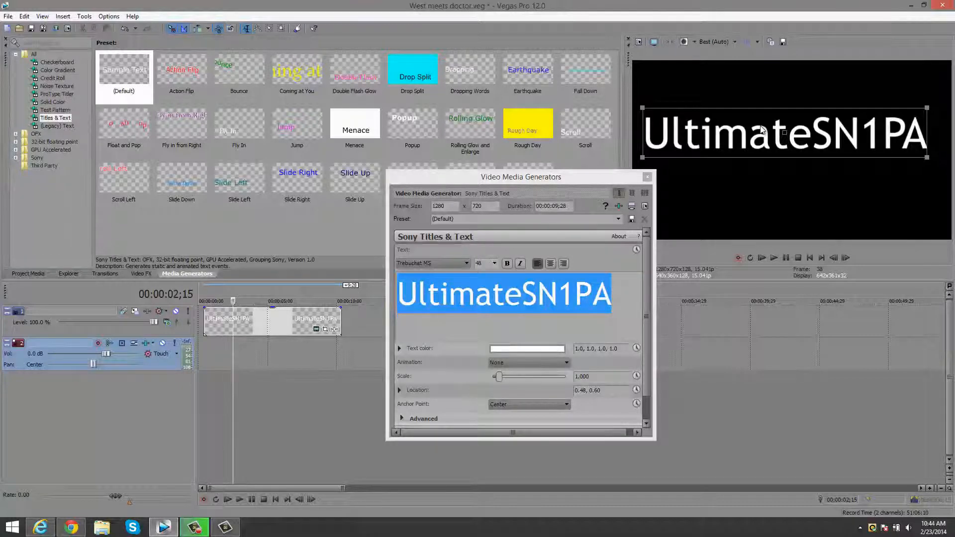
click(520, 264)
click(552, 266)
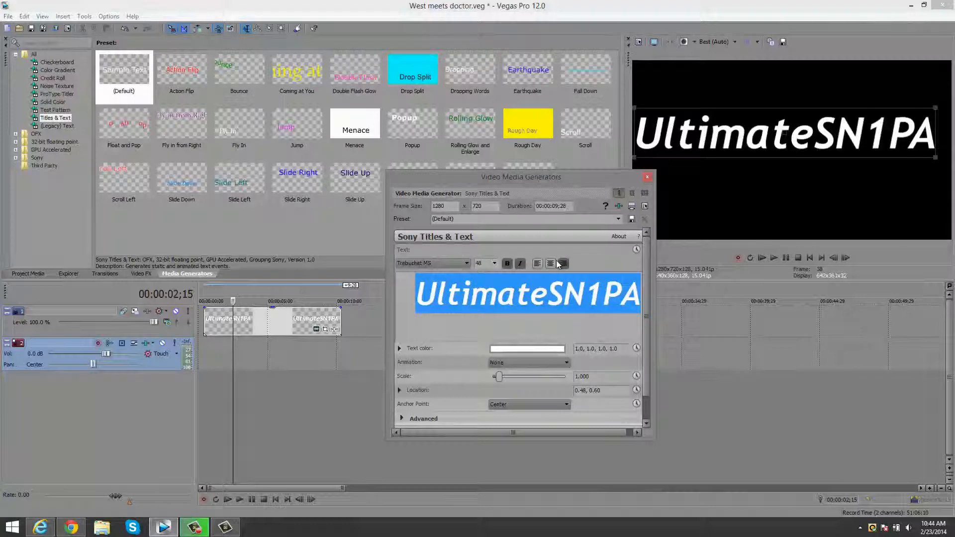
click(537, 264)
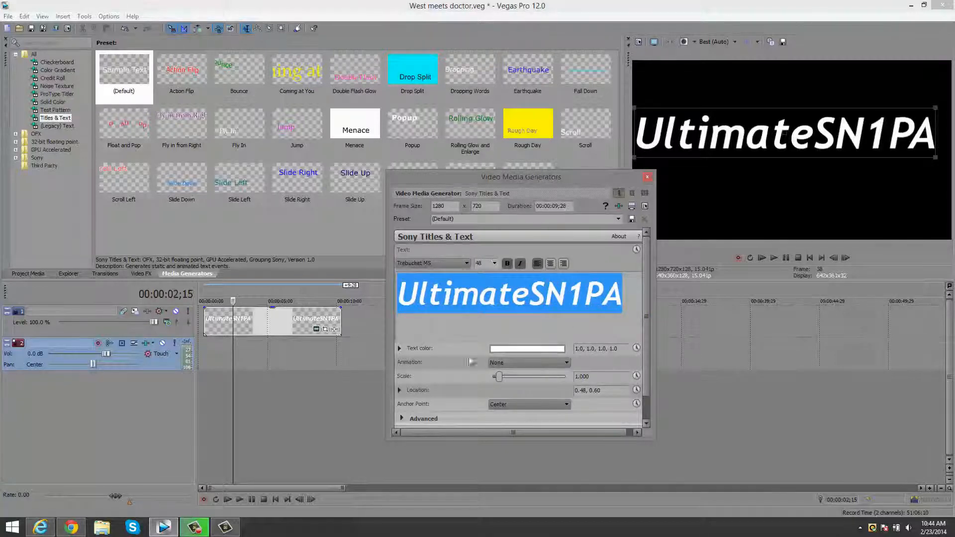
Set the title's text color to a salmon pink of about 1.0, 0.53, 0.57.
click(399, 348)
scroll(653, 305, down, 2)
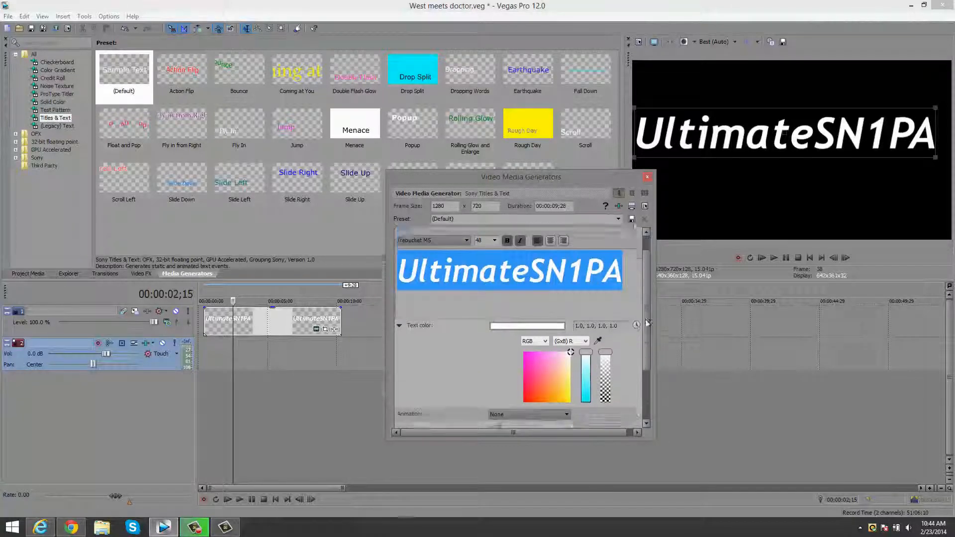
click(548, 348)
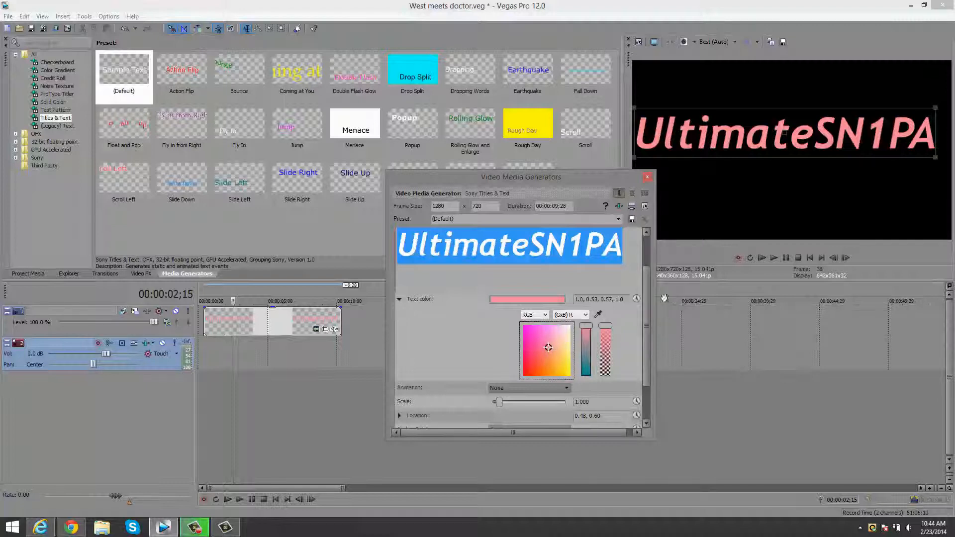
scroll(643, 299, down, 1)
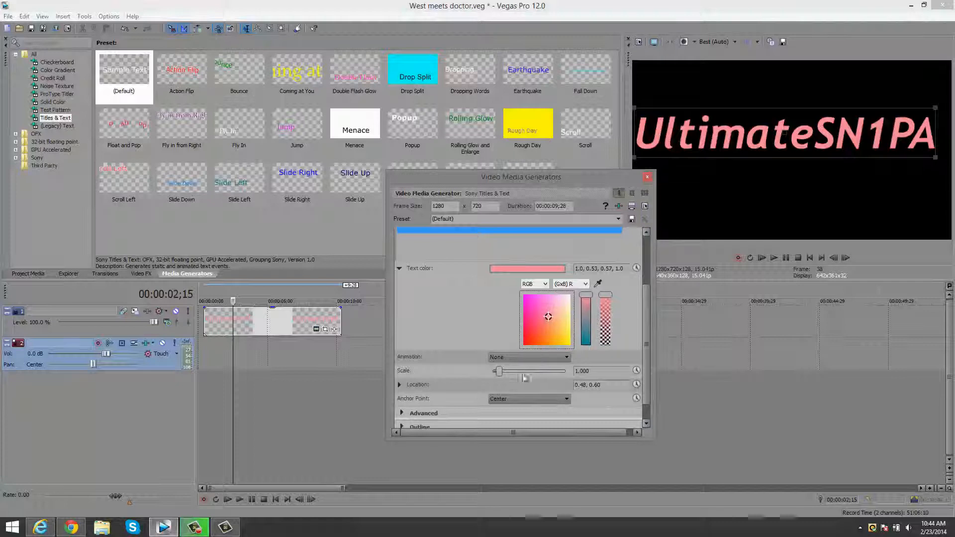
Scale the title text down to about 0.841 and close the generator settings.
mouse_move(498, 371)
mouse_down()
mouse_move(517, 371)
mouse_move(499, 386)
mouse_up()
drag(645, 325, 641, 264)
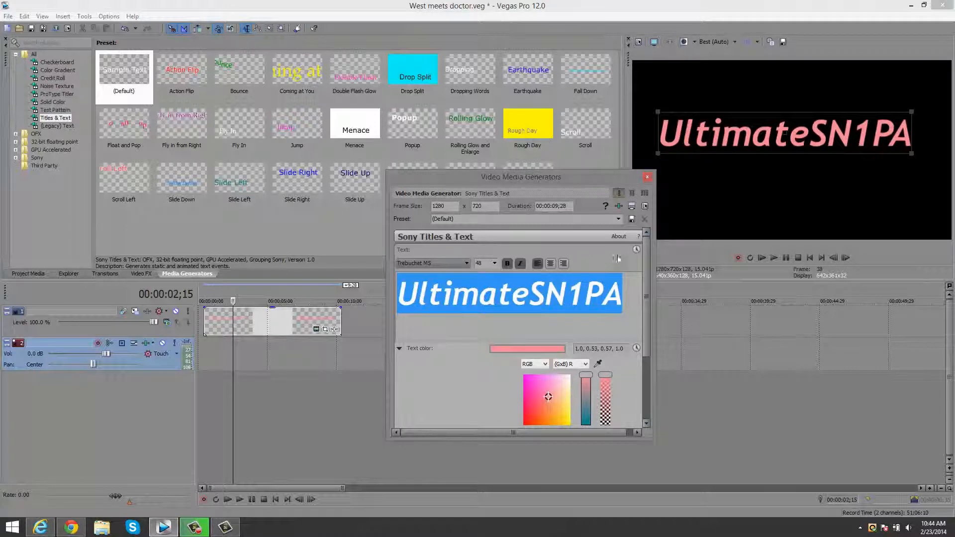
scroll(647, 328, down, 3)
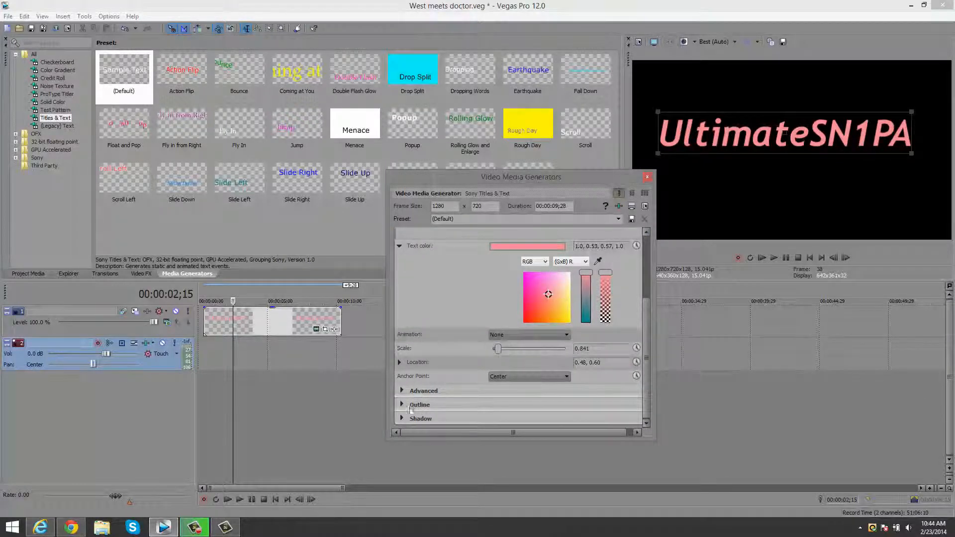
click(647, 177)
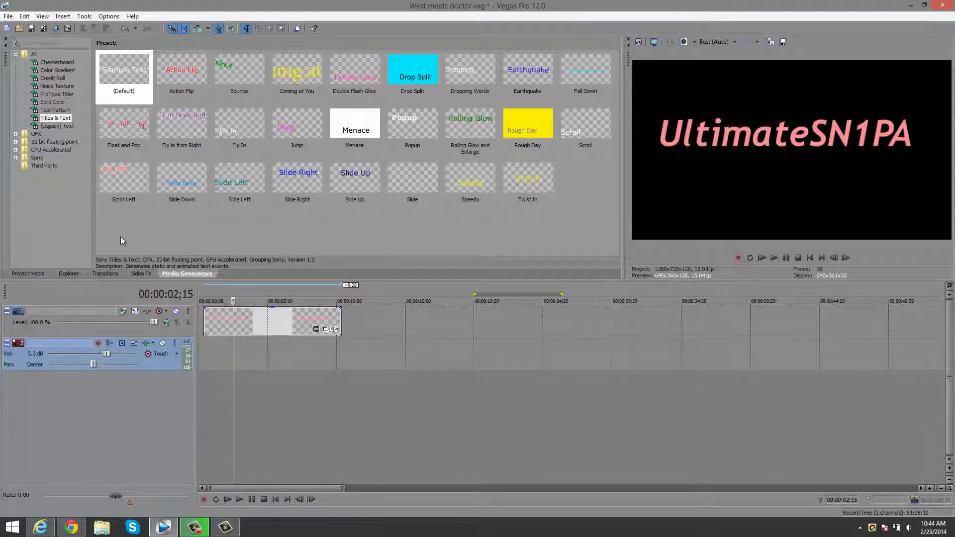
Delete the title event from the video track and place the cursor at 00:00:00;13.
click(260, 323)
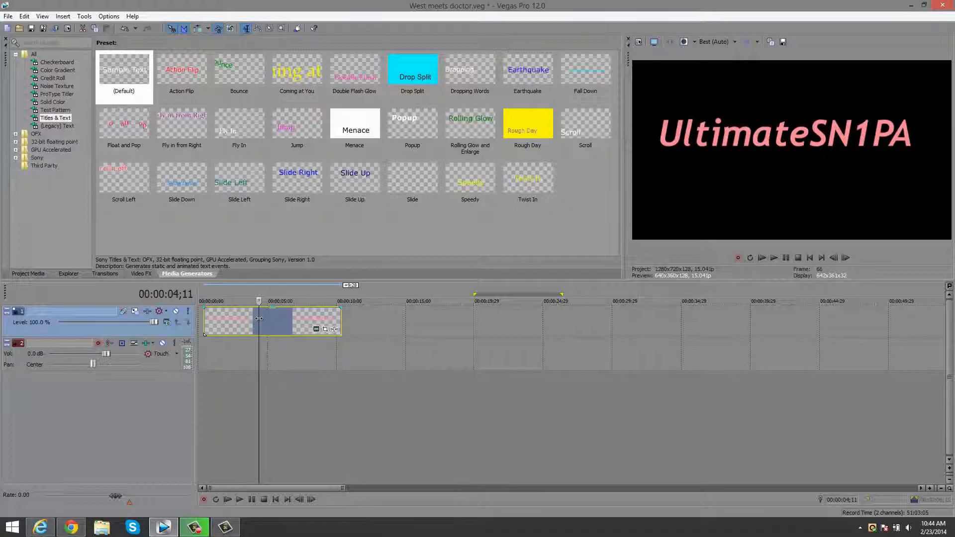
key(Delete)
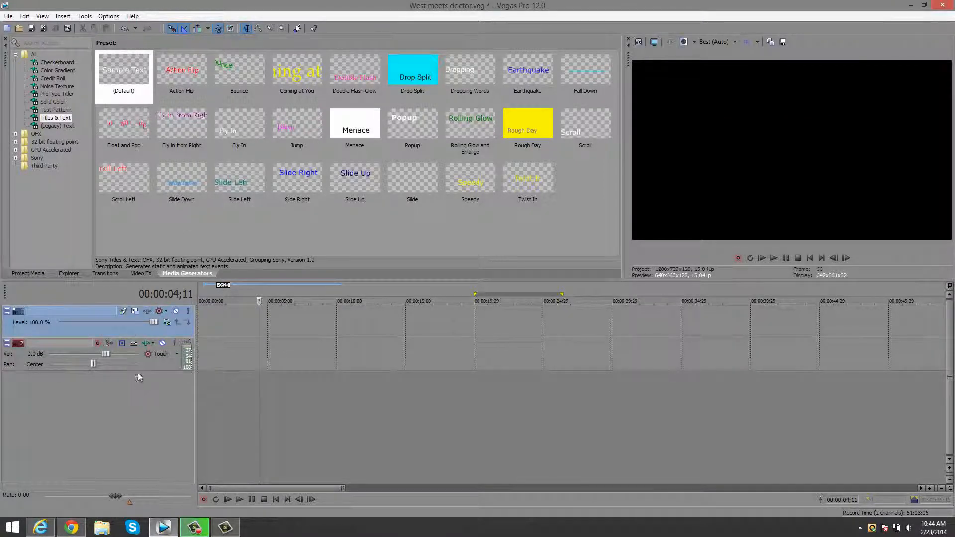
click(205, 384)
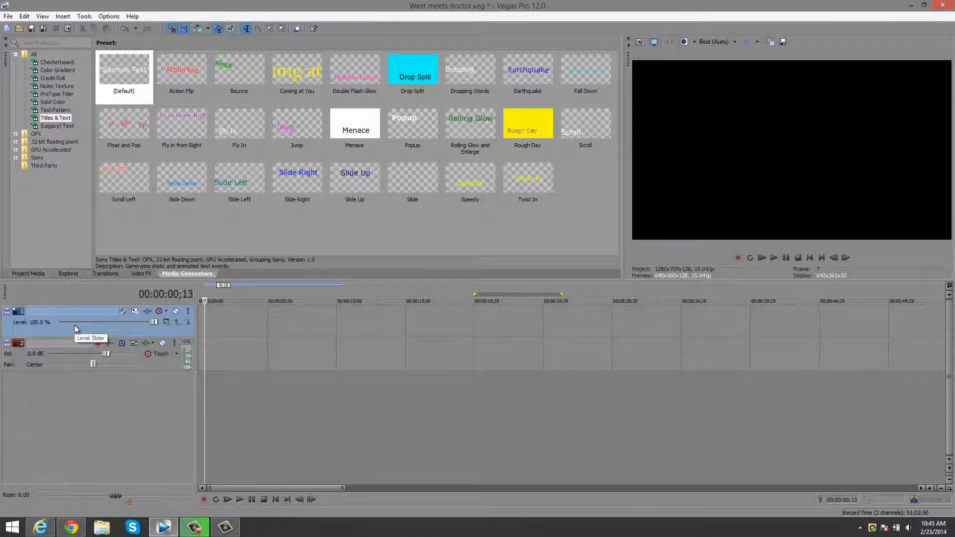
Add the project media clip Hunger Games 2.mp4 to the timeline, starting at the beginning.
click(74, 273)
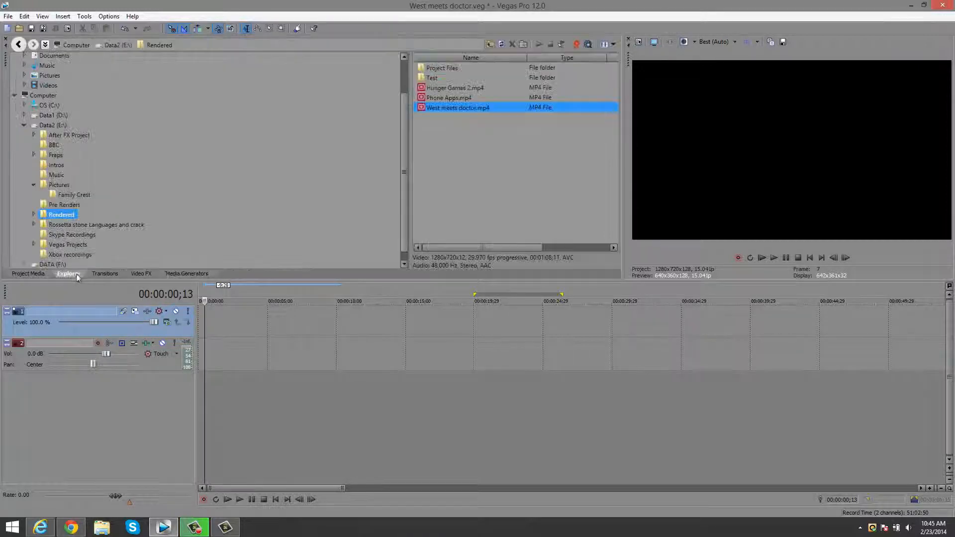
click(34, 273)
drag(425, 93, 214, 357)
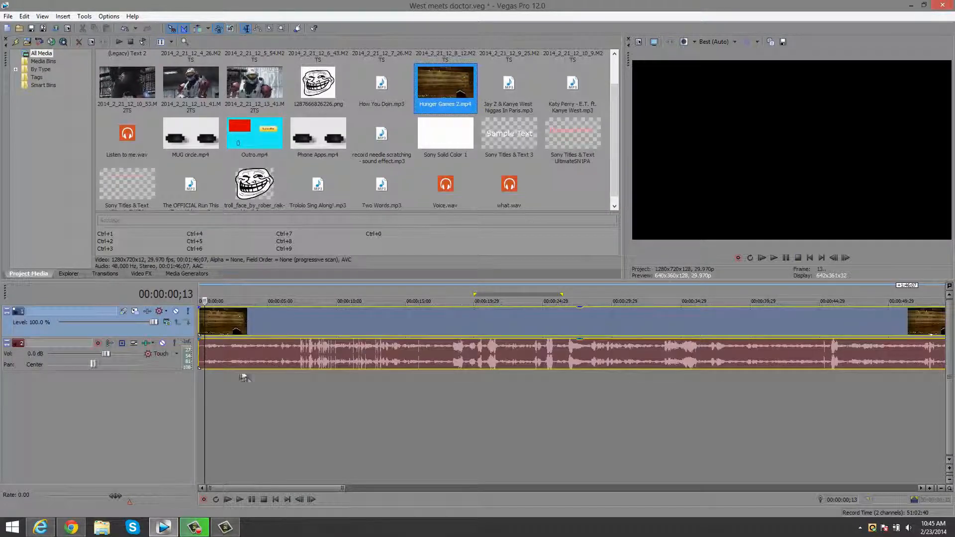
Play a short part of the Hunger Games 2 clip and place the cursor at 00:00:13;27.
scroll(474, 329, up, 3)
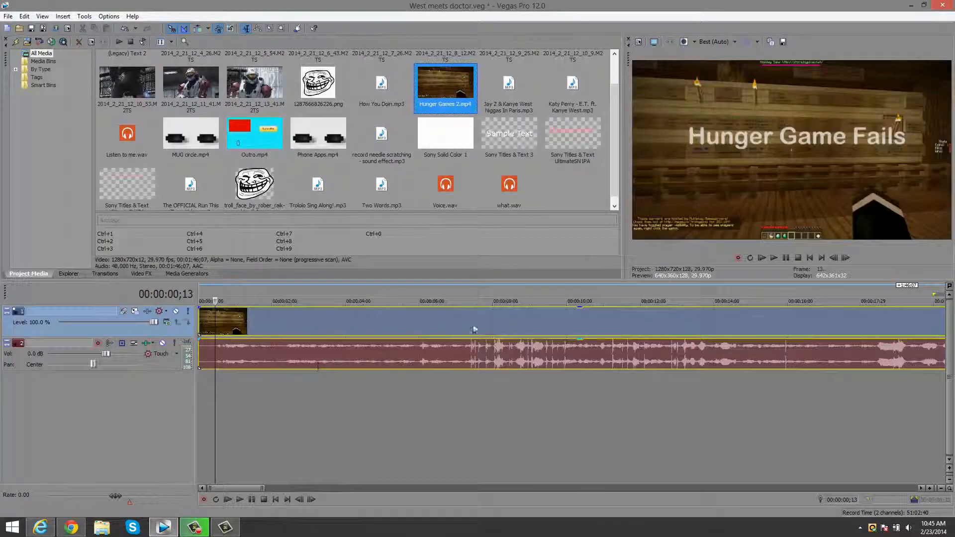
click(482, 355)
key(space)
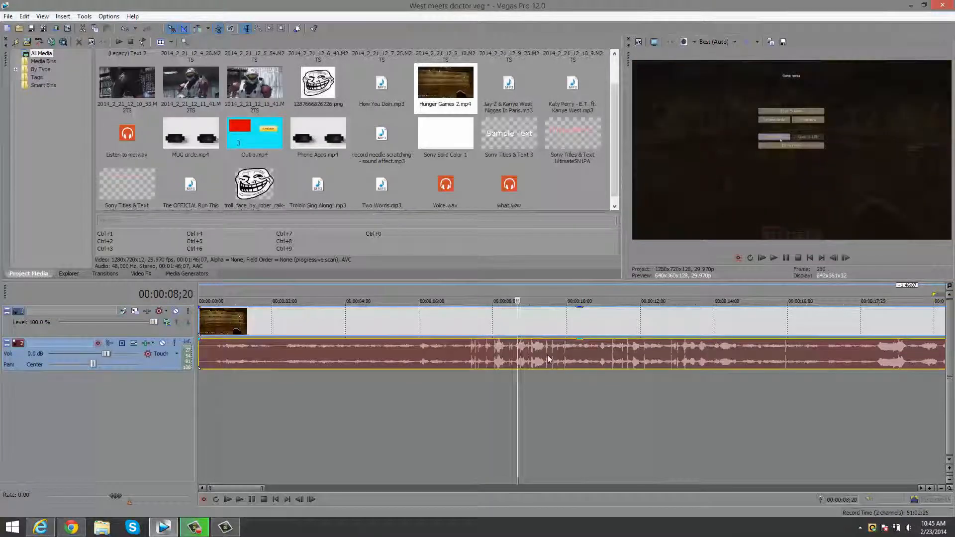
scroll(341, 373, down, 5)
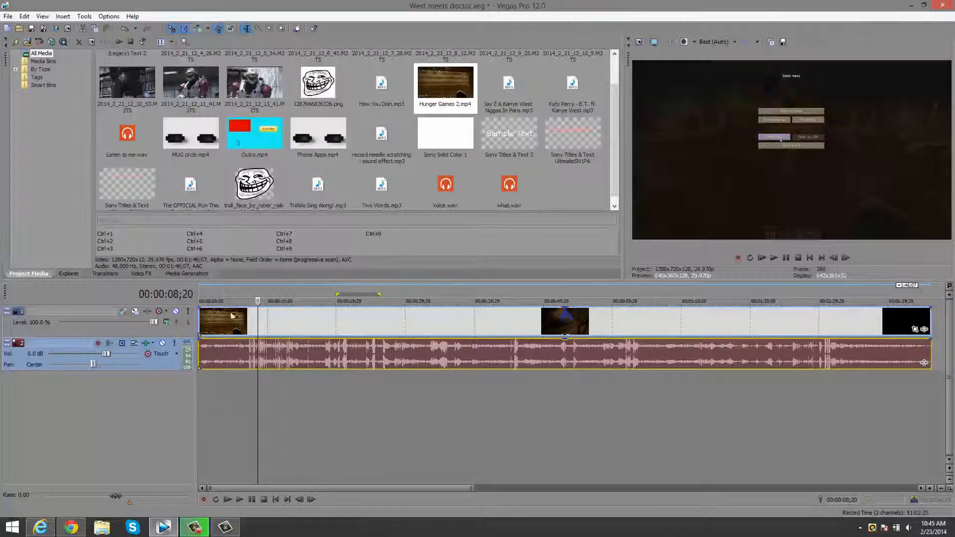
click(225, 360)
click(294, 356)
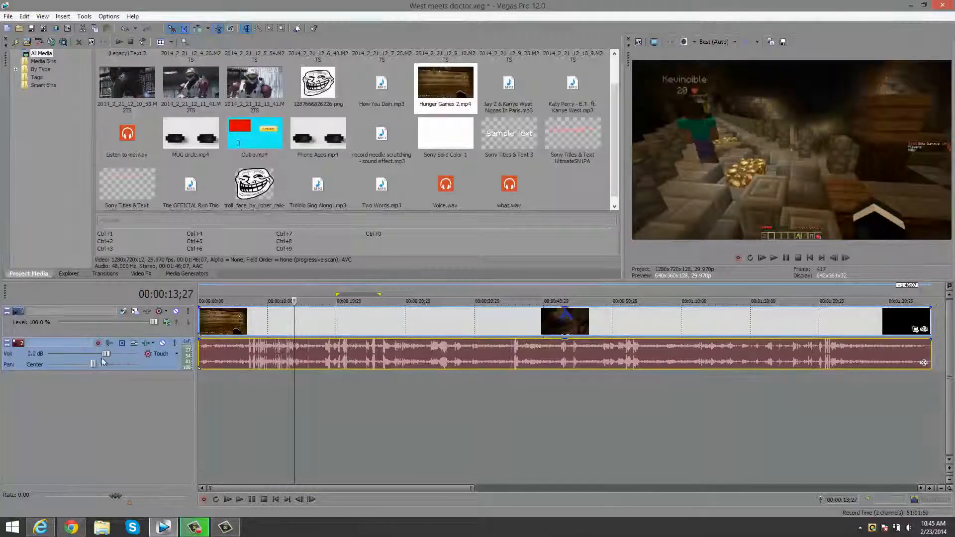
Try muting the audio track and lowering its volume to about -37.1 dB, restoring the track to unmuted at 0.0 dB.
click(162, 344)
click(162, 344)
click(163, 344)
click(162, 345)
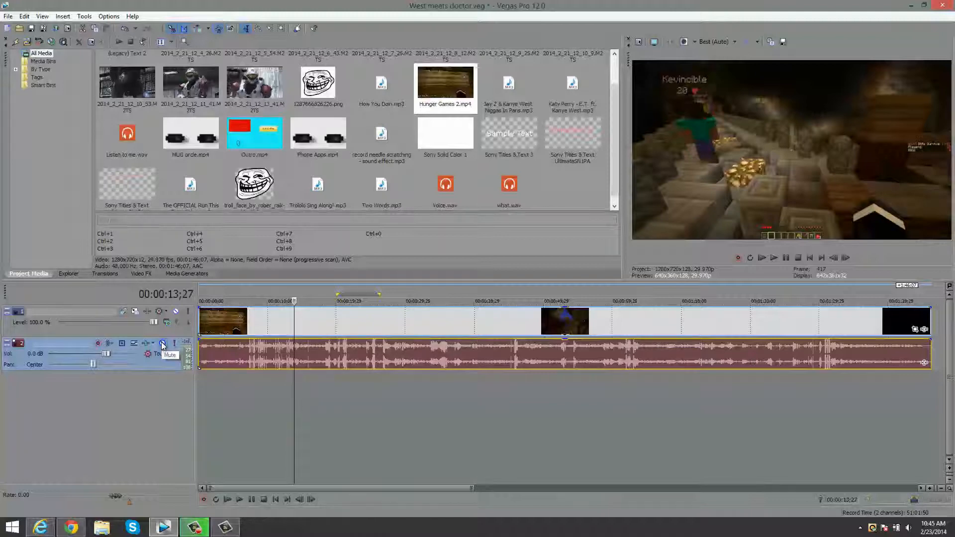
drag(110, 355, 94, 358)
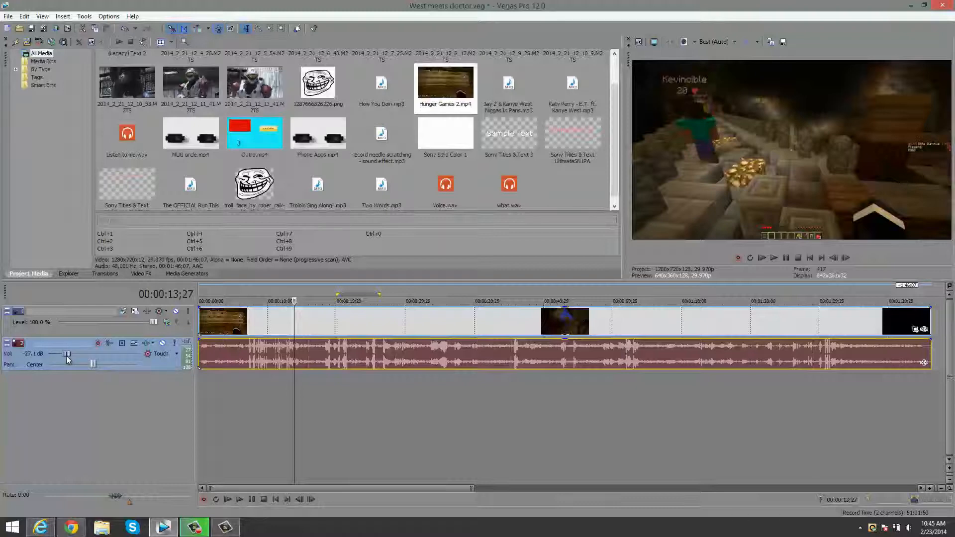
drag(85, 361, 109, 367)
Try panning the audio track 100% left, return it to Center, and try out the audio event's gain line.
drag(95, 365, 65, 367)
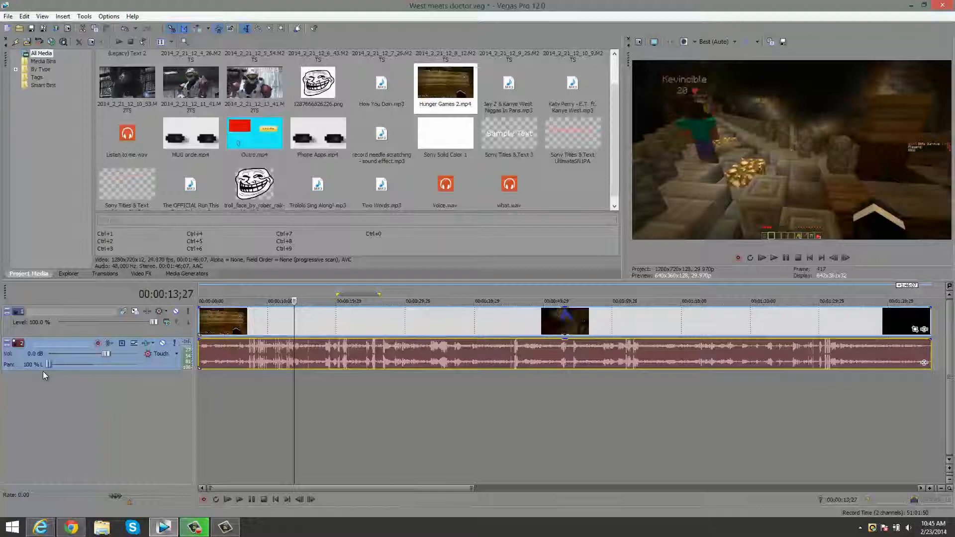
drag(54, 370, 94, 365)
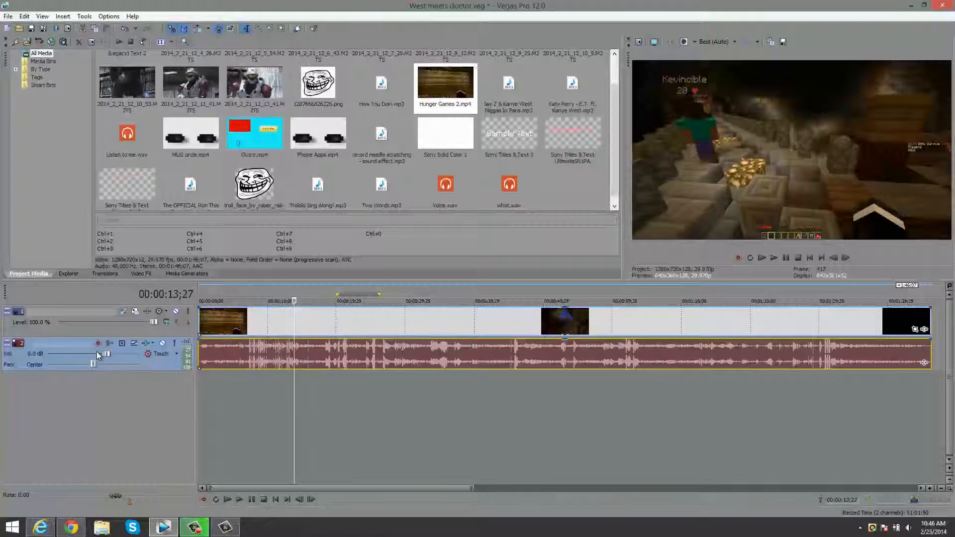
mouse_move(342, 341)
mouse_down()
mouse_move(341, 351)
mouse_move(341, 342)
mouse_up()
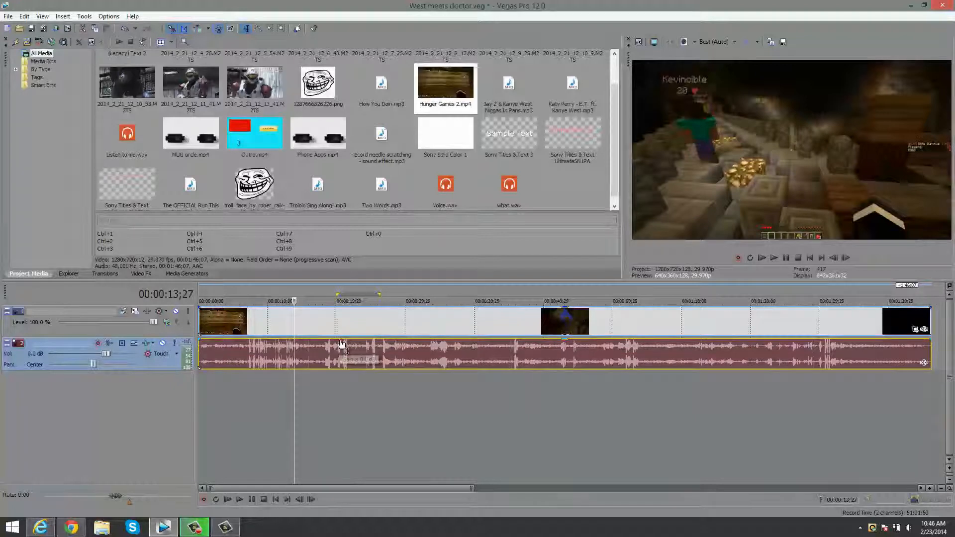
drag(332, 342, 306, 331)
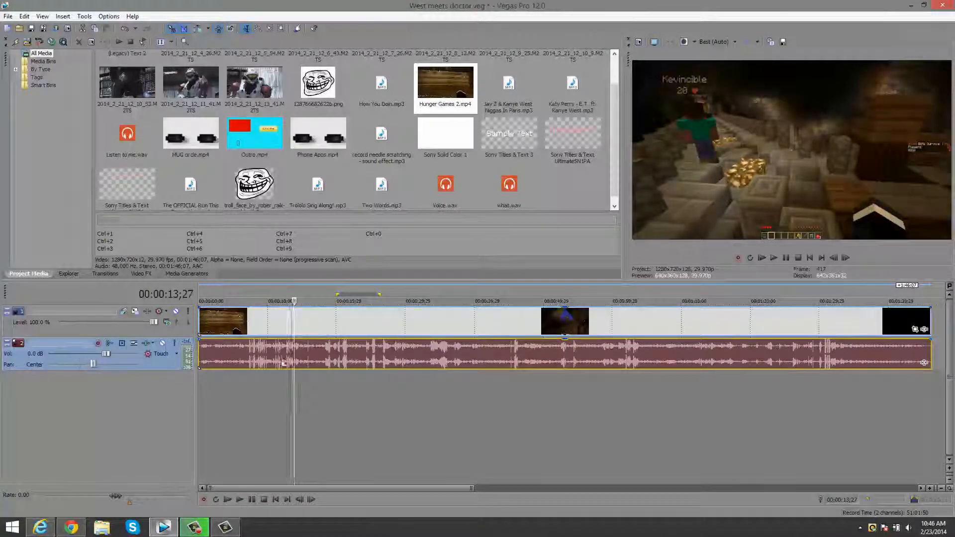
Split the clip at 00:00:30;25 and move the second part along the timeline to leave a gap of about 5.5 seconds.
click(411, 350)
key(s)
drag(443, 326, 483, 326)
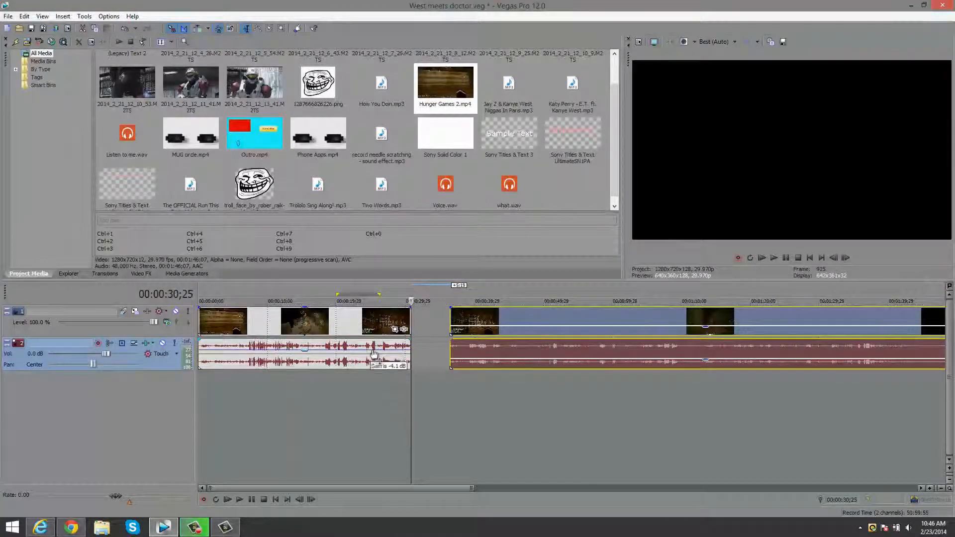
Try out the level lines on the split events, returning the first audio event's gain to full level.
mouse_move(496, 329)
mouse_down()
mouse_move(494, 309)
mouse_move(502, 358)
mouse_move(501, 339)
mouse_up()
click(491, 345)
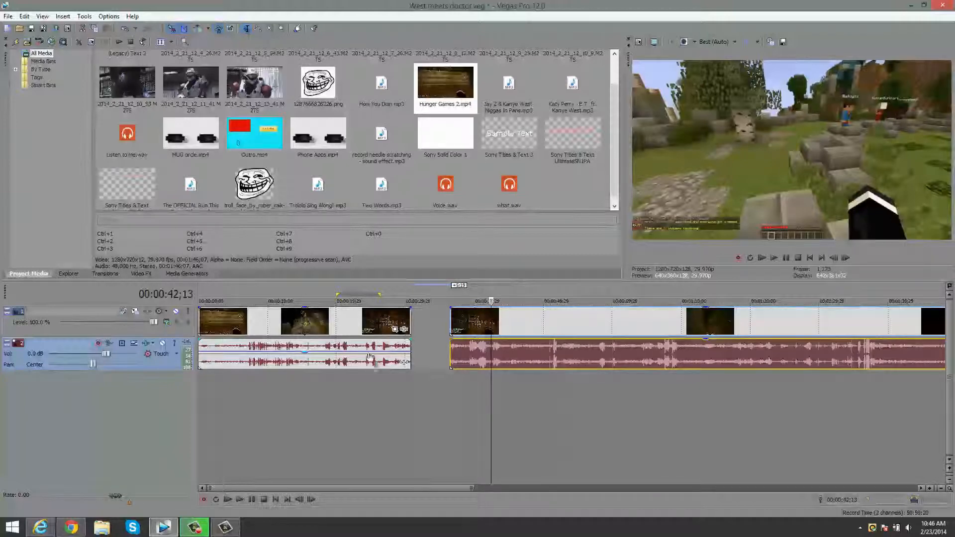
drag(377, 352, 377, 338)
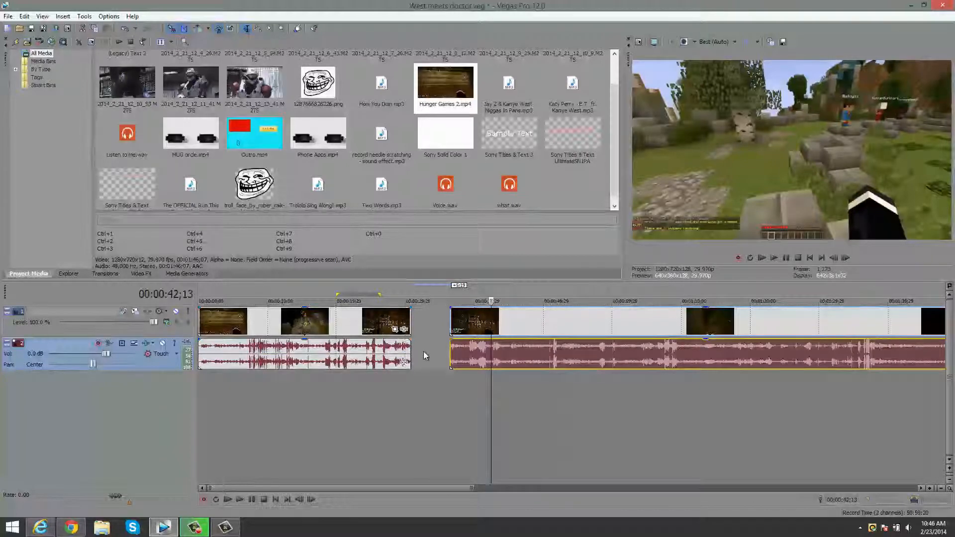
click(393, 357)
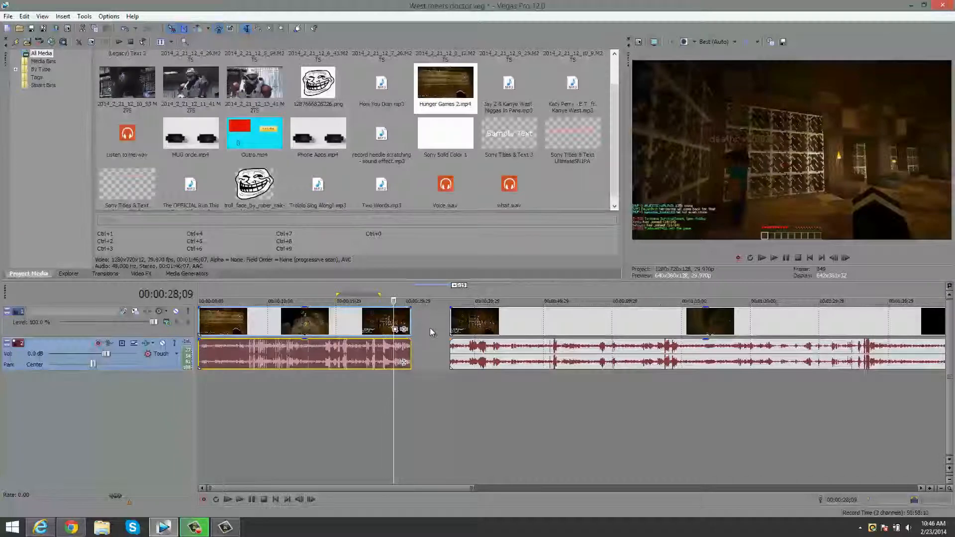
Move the second clip about 3 seconds earlier to narrow the gap, and split it at 00:01:00;23.
drag(463, 325, 441, 324)
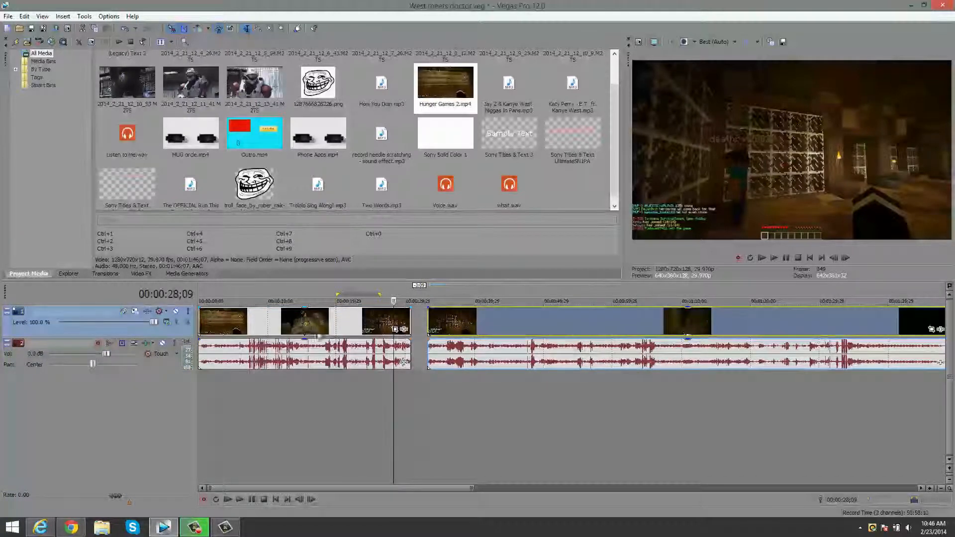
click(278, 326)
click(578, 320)
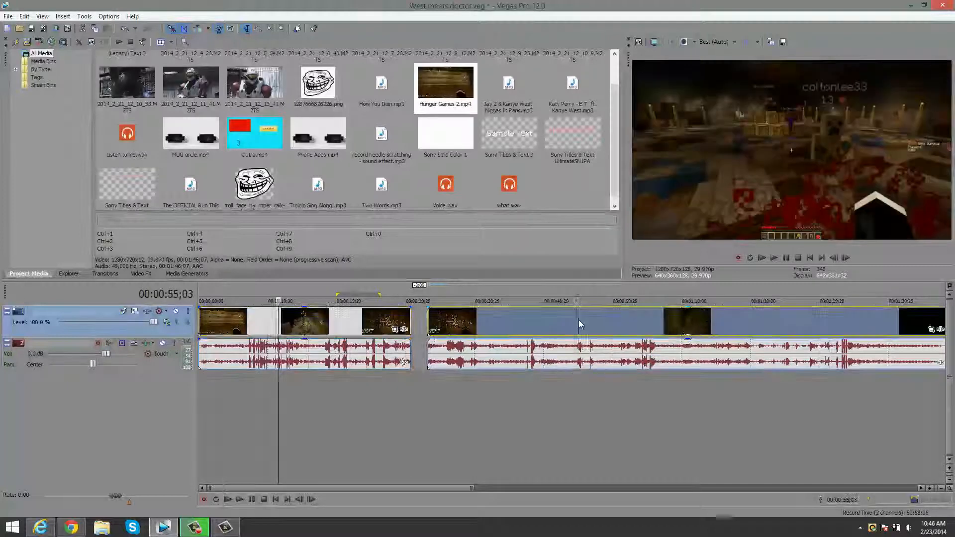
click(611, 335)
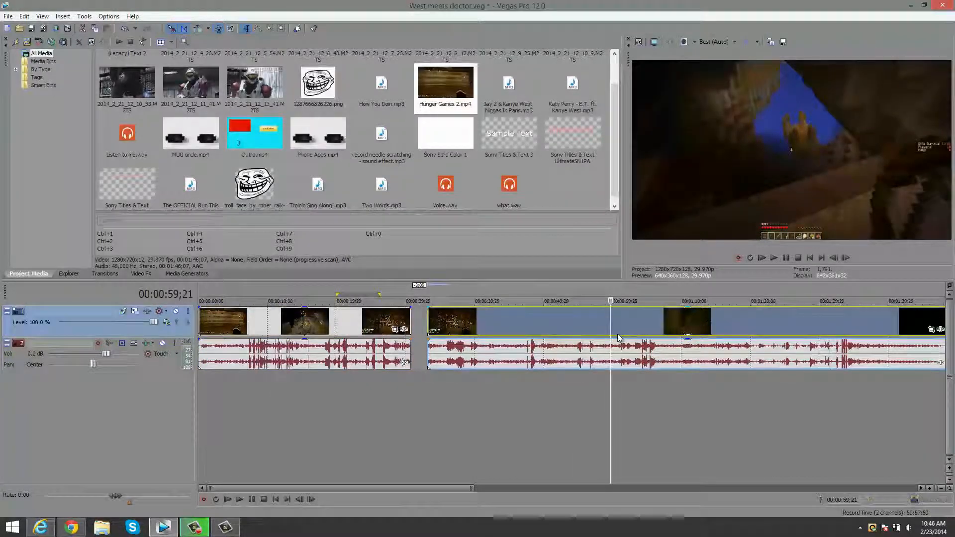
click(617, 335)
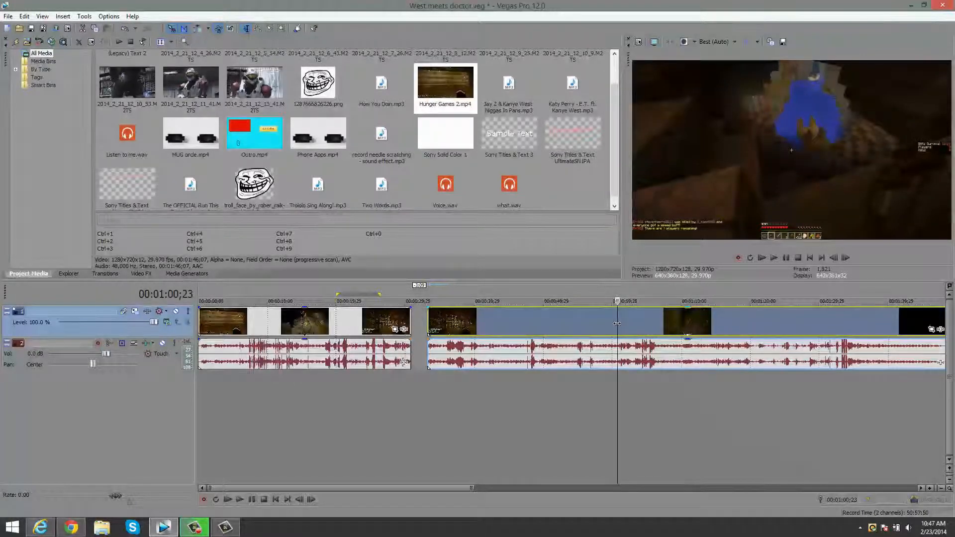
key(s)
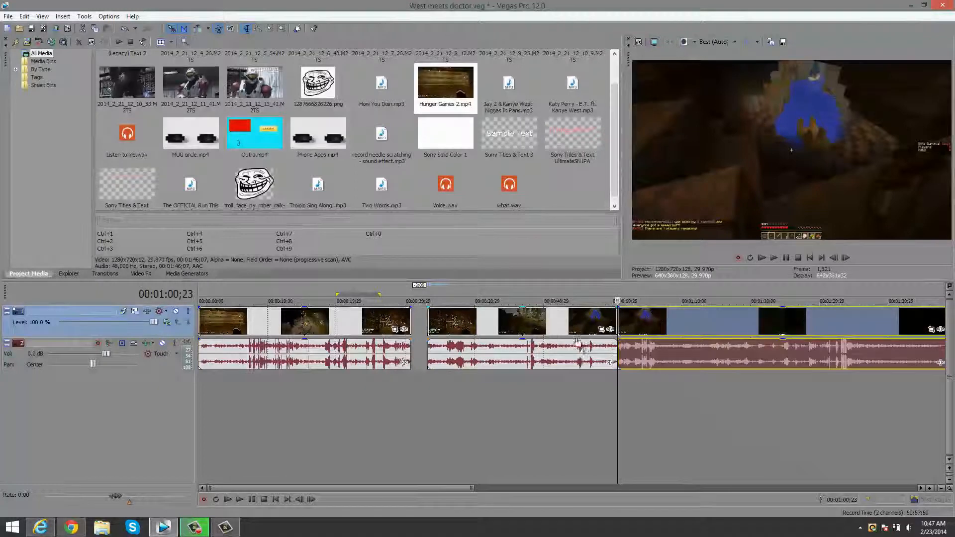
Move the part after the cut about 3 seconds later and split it at 00:01:11;20.
drag(670, 324, 693, 318)
click(692, 318)
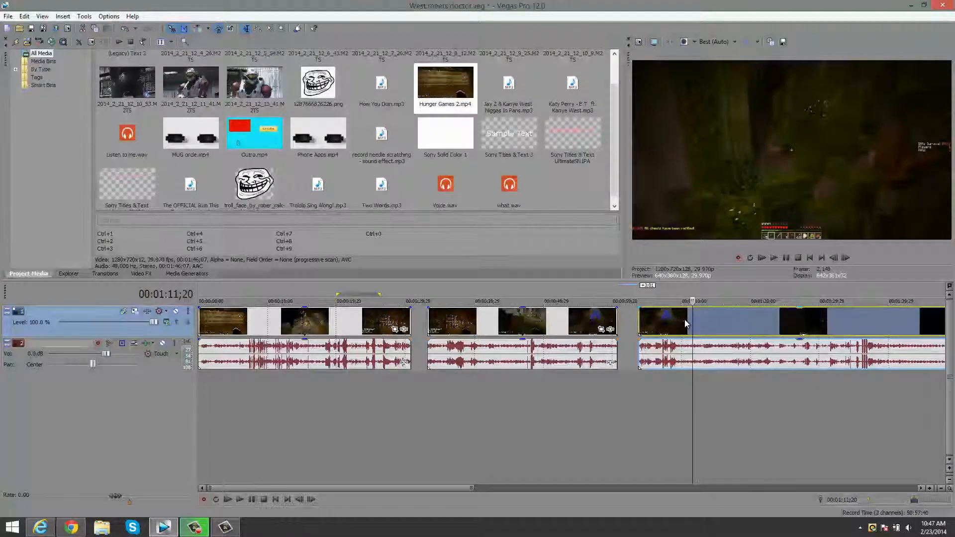
key(s)
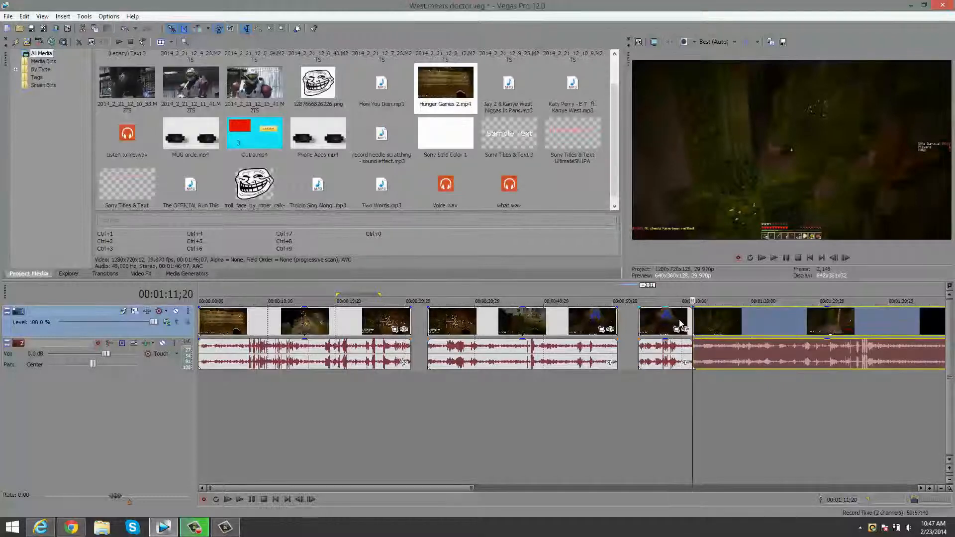
Move the short piece before the new cut about 2 seconds earlier, and delete it.
drag(678, 322, 657, 320)
click(657, 320)
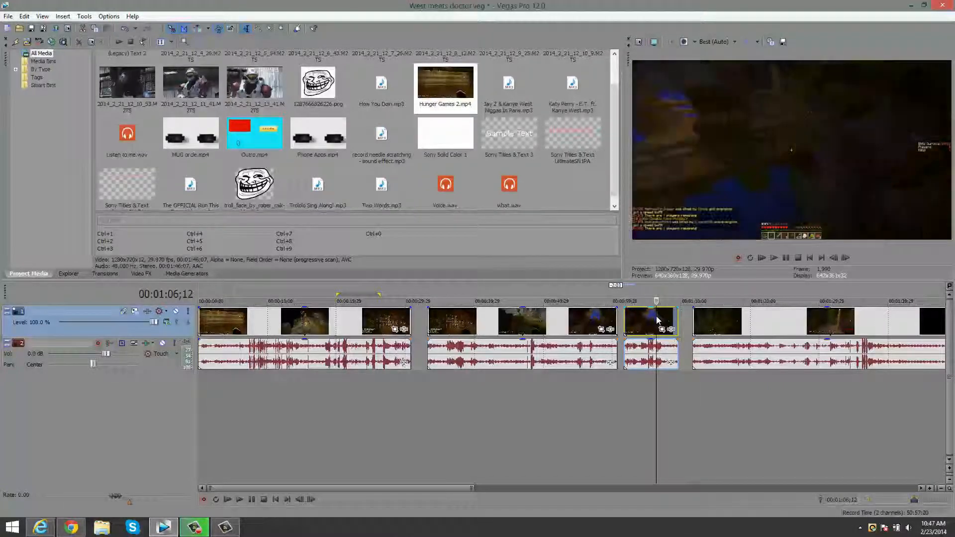
key(Delete)
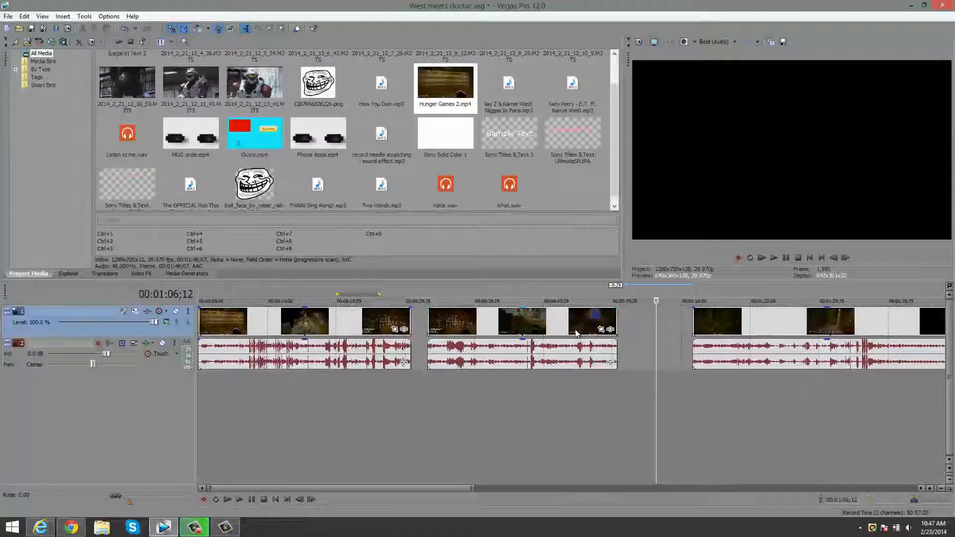
Move the second clip about 2 seconds later and delete the last clip on the timeline.
drag(561, 324, 577, 325)
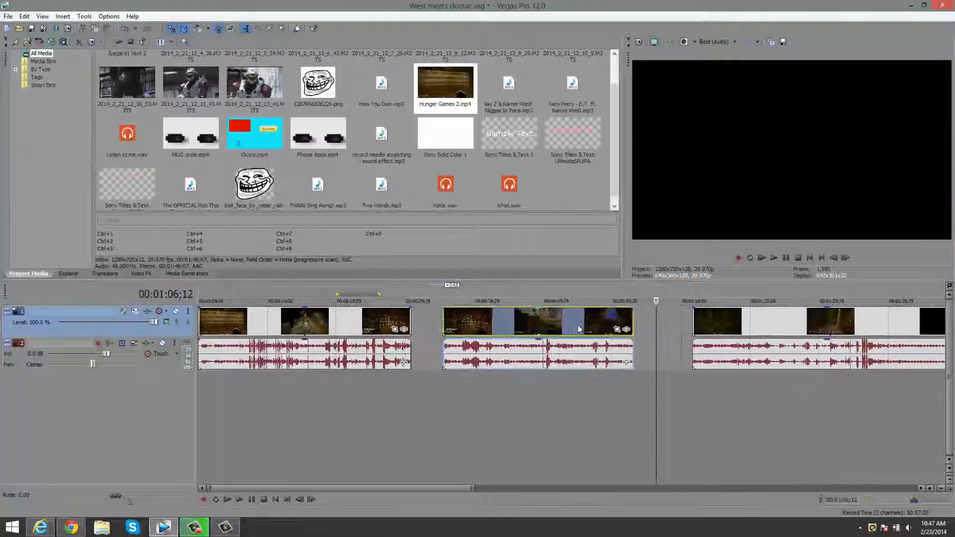
drag(399, 488, 422, 494)
scroll(422, 494, down, 4)
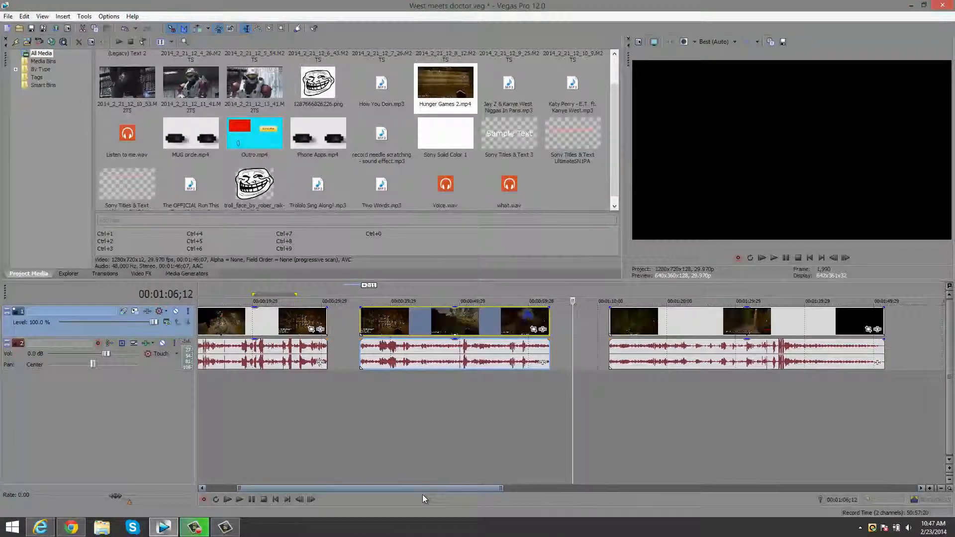
scroll(259, 437, down, 3)
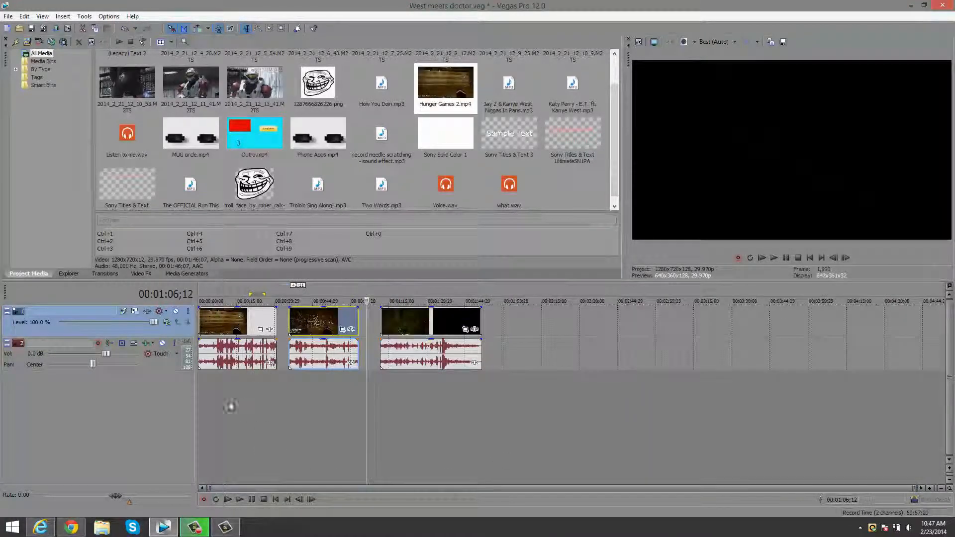
scroll(247, 401, up, 5)
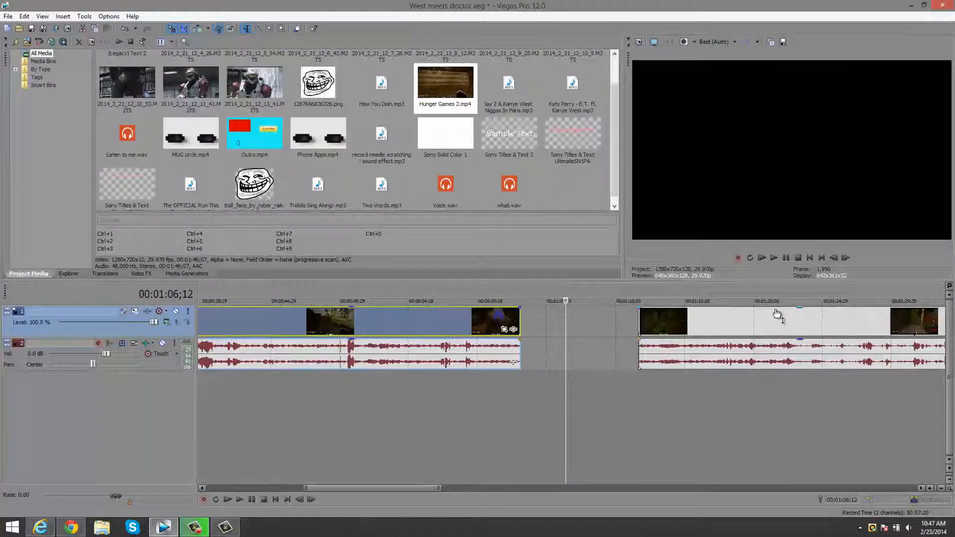
click(775, 314)
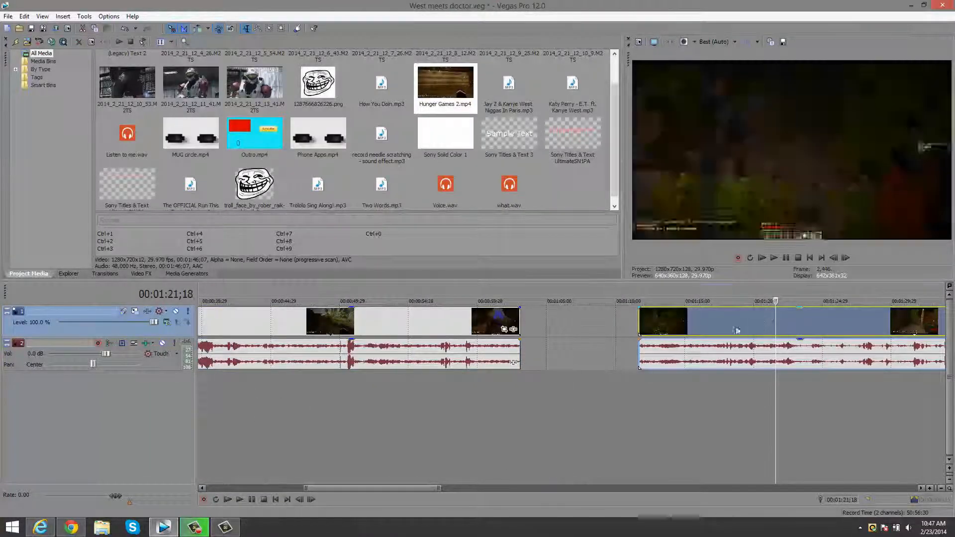
key(Delete)
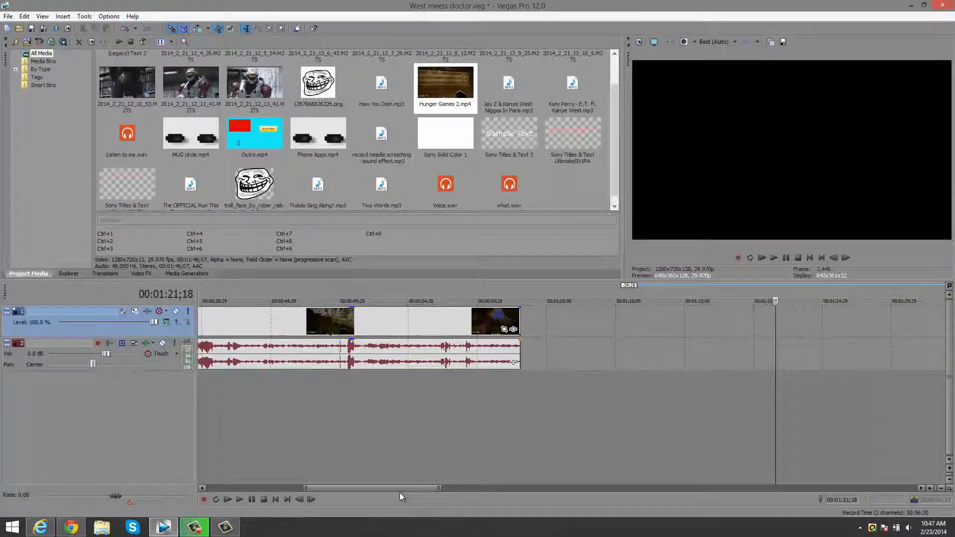
scroll(275, 481, down, 5)
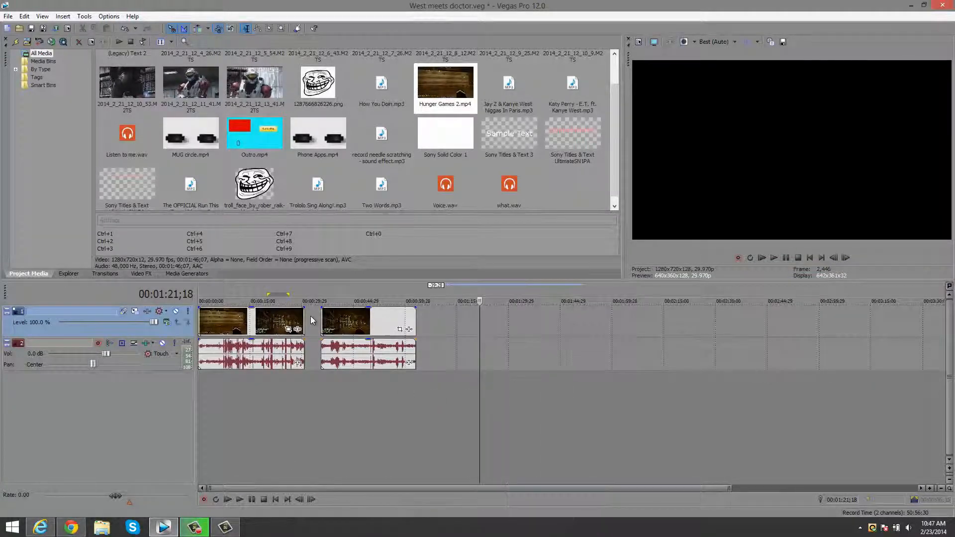
Insert a new video track above the existing video track.
right_click(124, 333)
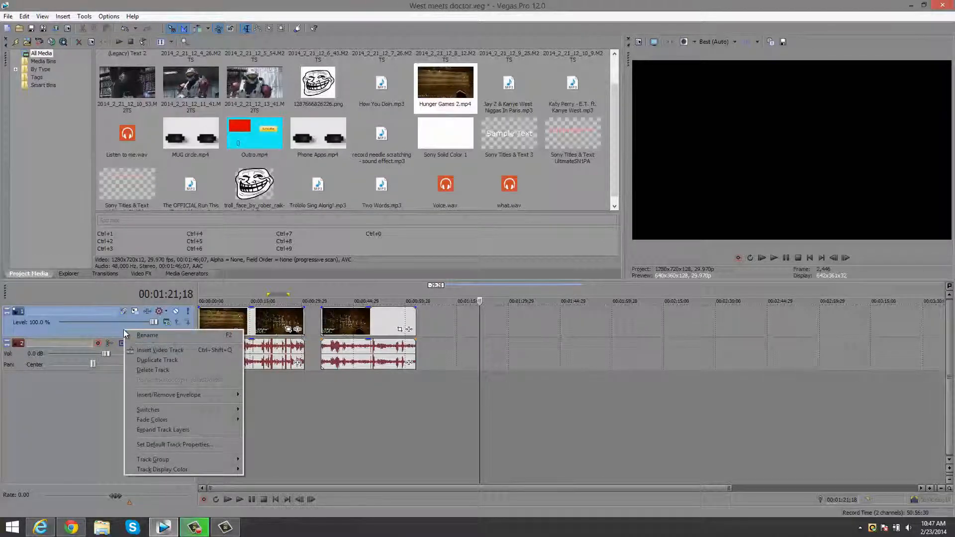
click(102, 388)
right_click(101, 388)
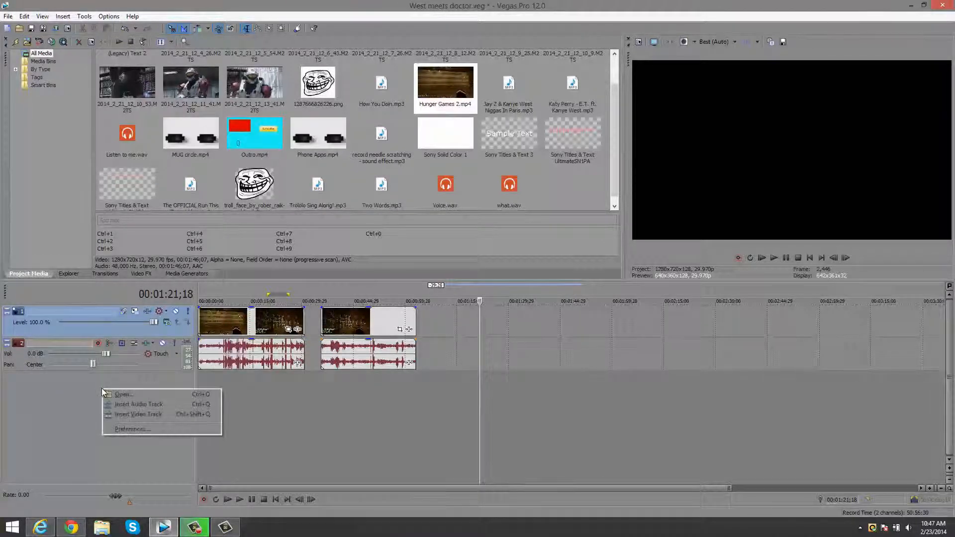
click(132, 327)
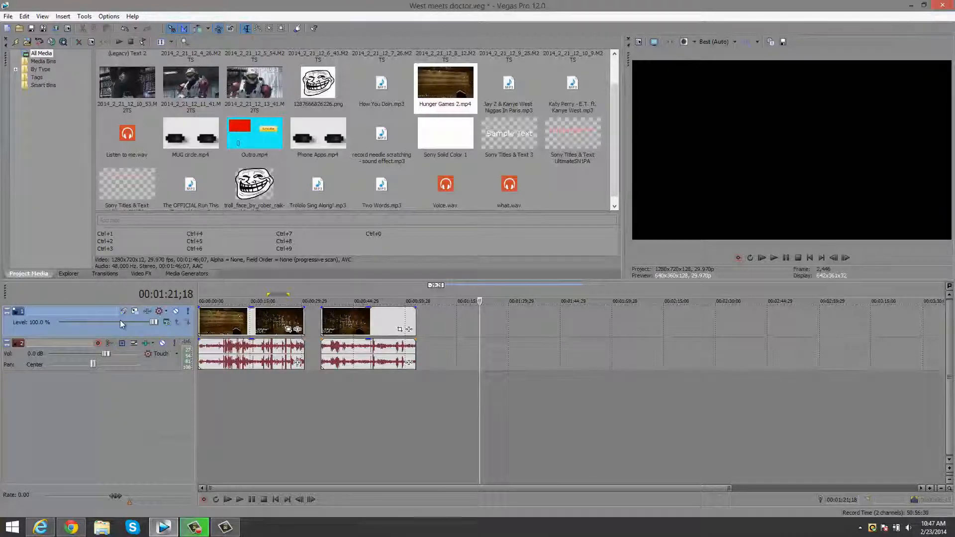
right_click(127, 320)
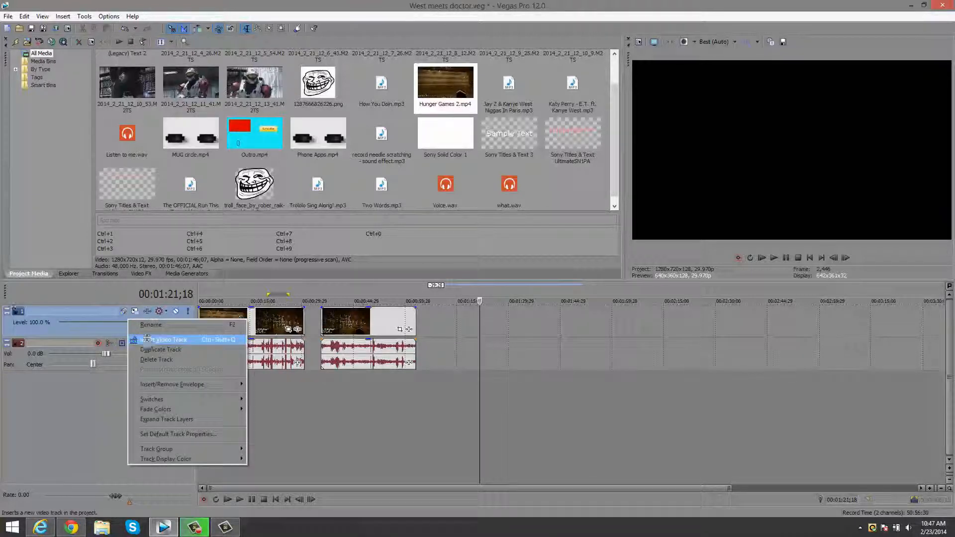
click(147, 339)
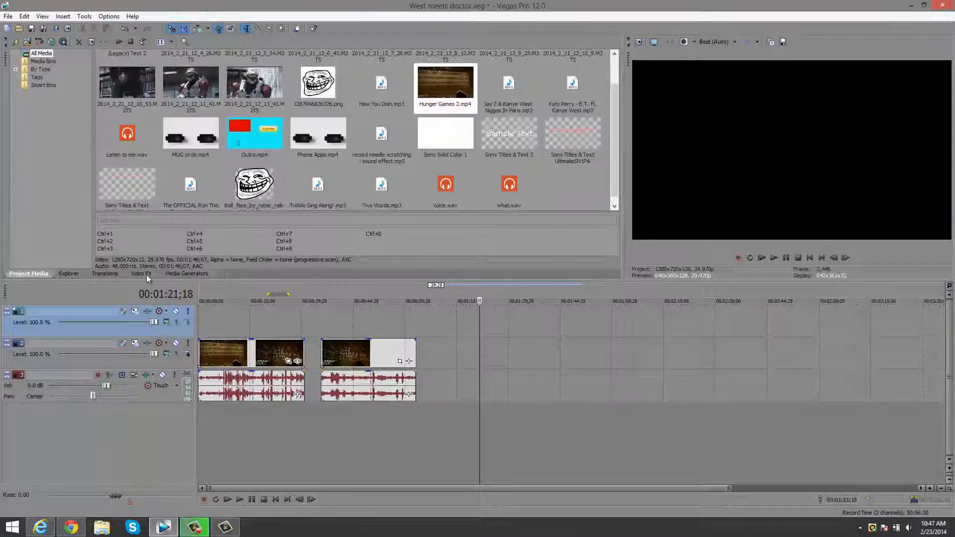
Add a default Titles & Text event near the start of the new video track with the text "balh".
click(171, 274)
drag(113, 85, 214, 322)
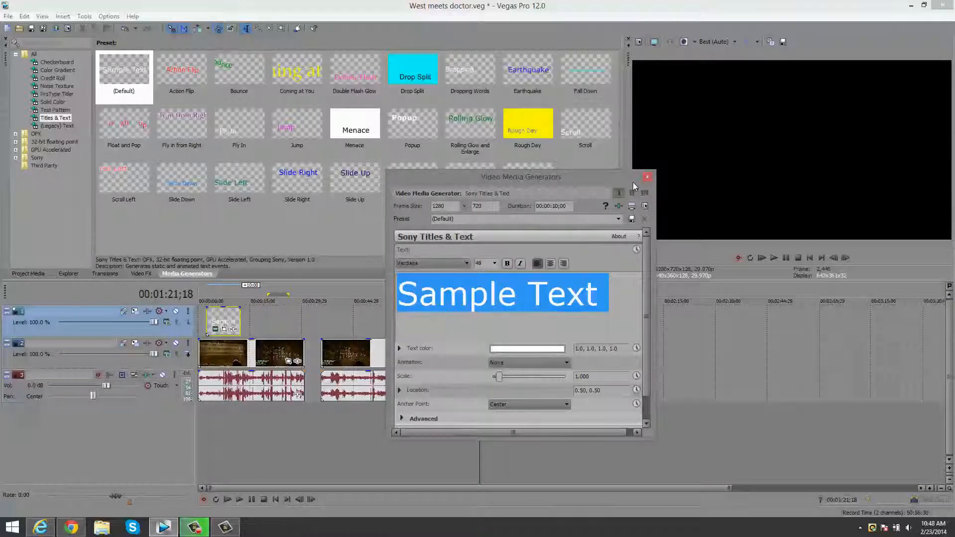
text(balh)
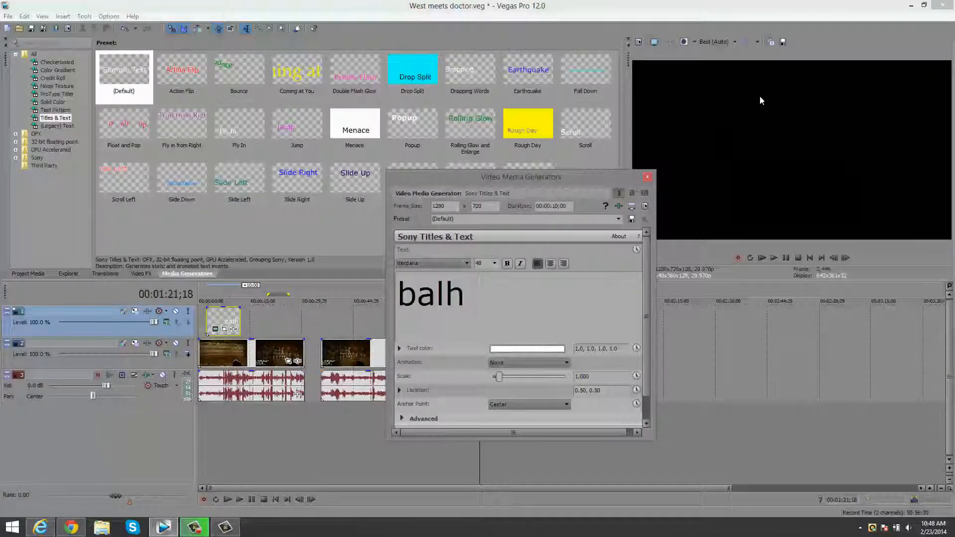
click(647, 176)
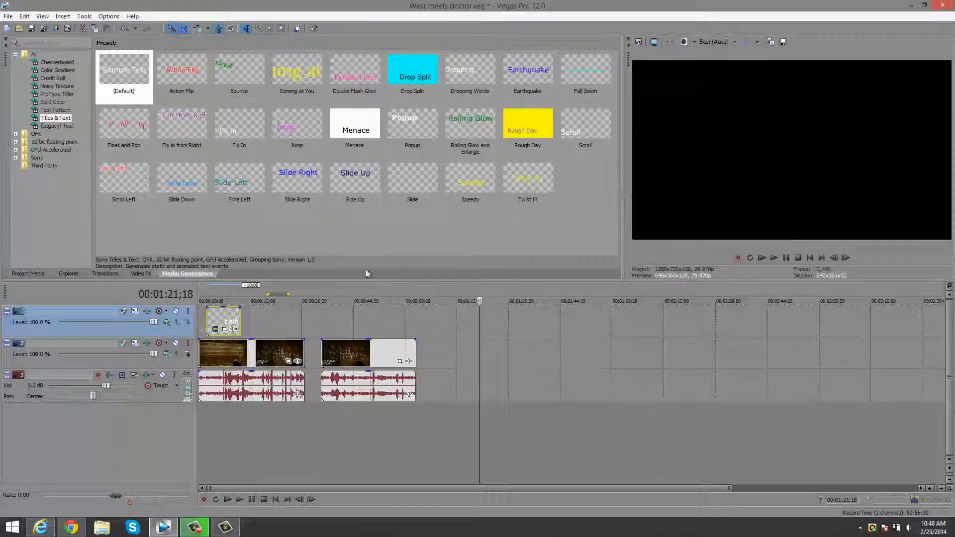
Check the title over the first clip and in its generator settings, and delete the title event.
click(211, 343)
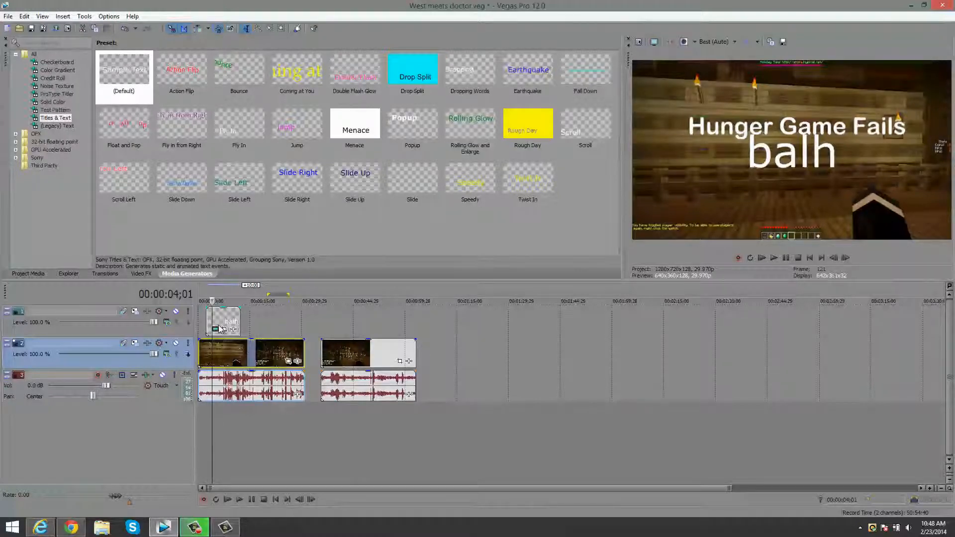
click(220, 328)
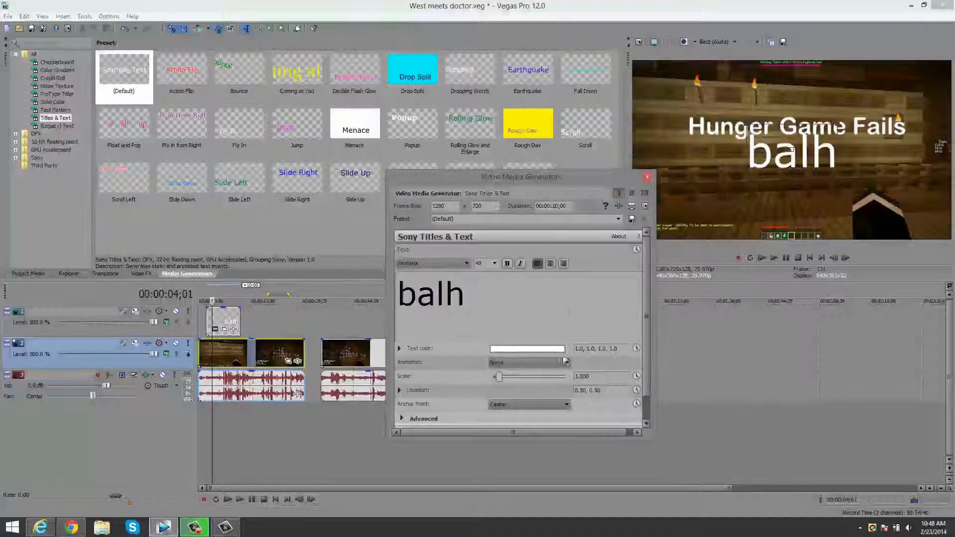
click(647, 177)
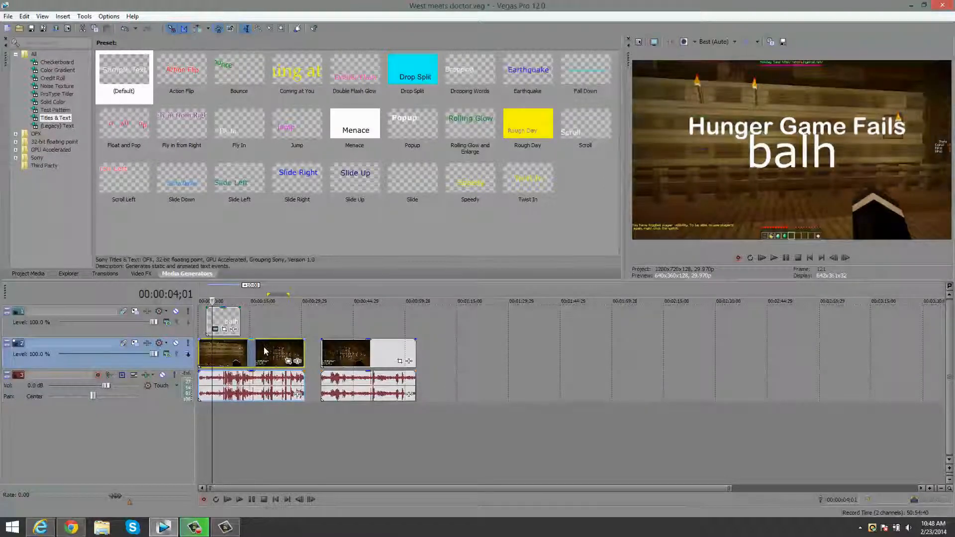
click(235, 314)
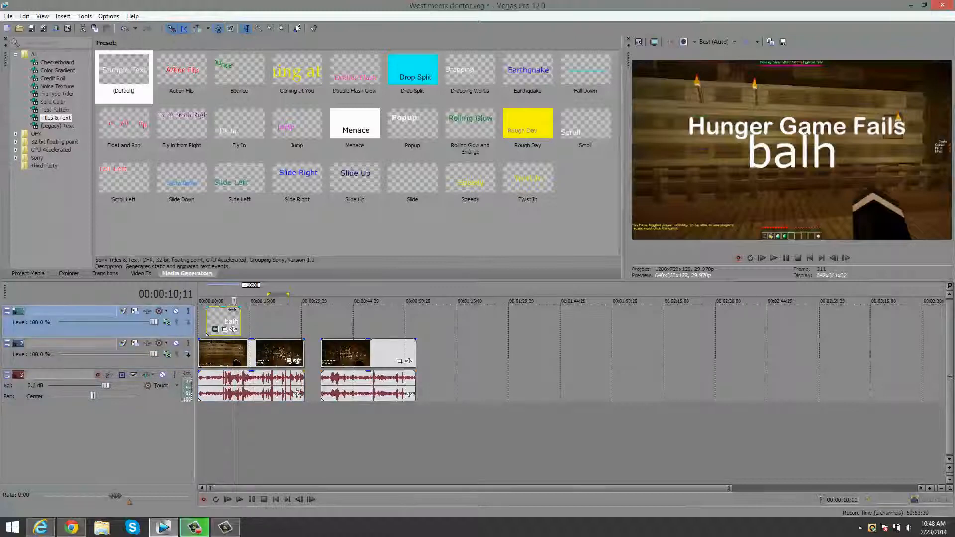
key(Delete)
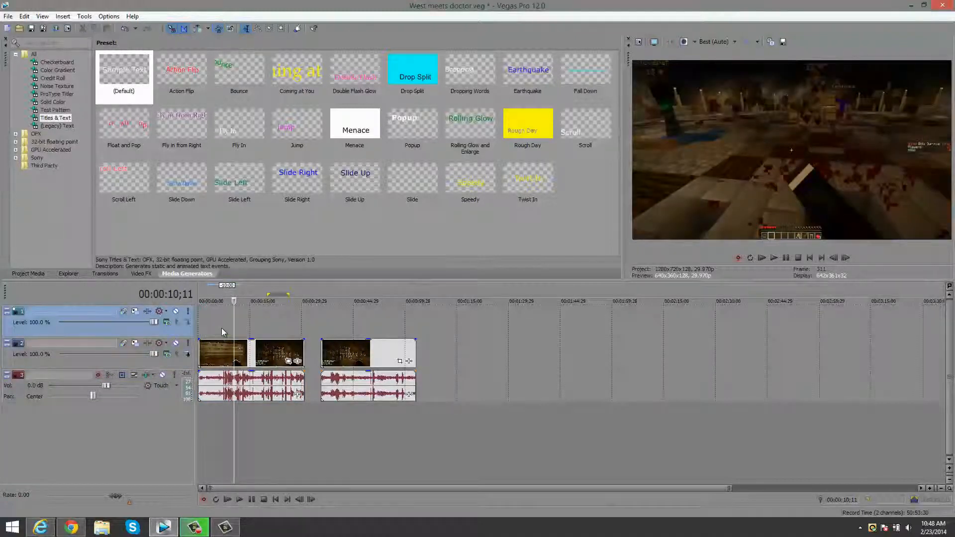
Step backward and forward frame by frame near the end of the second clip, stopping at 00:01:01;01.
click(413, 352)
key(Left)
key(Left)
key(Left)
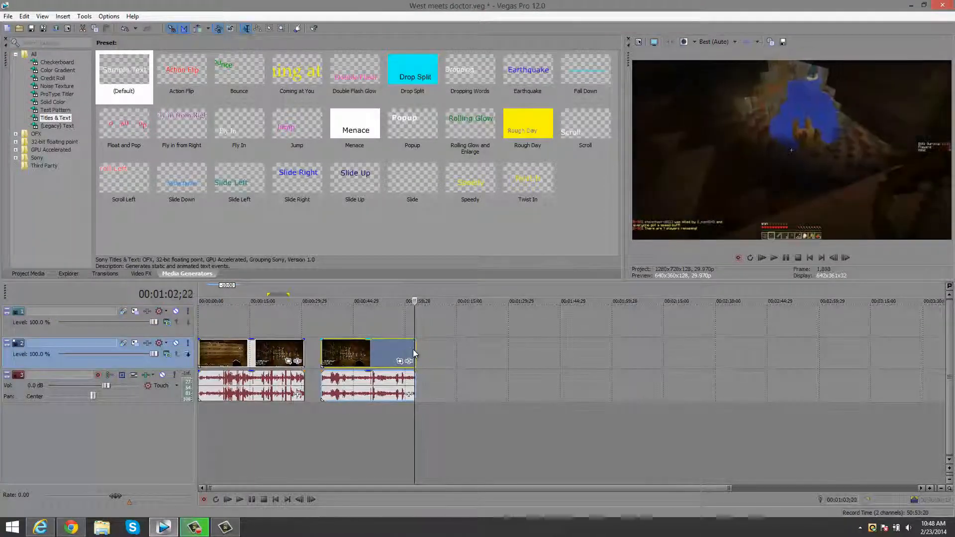
click(410, 349)
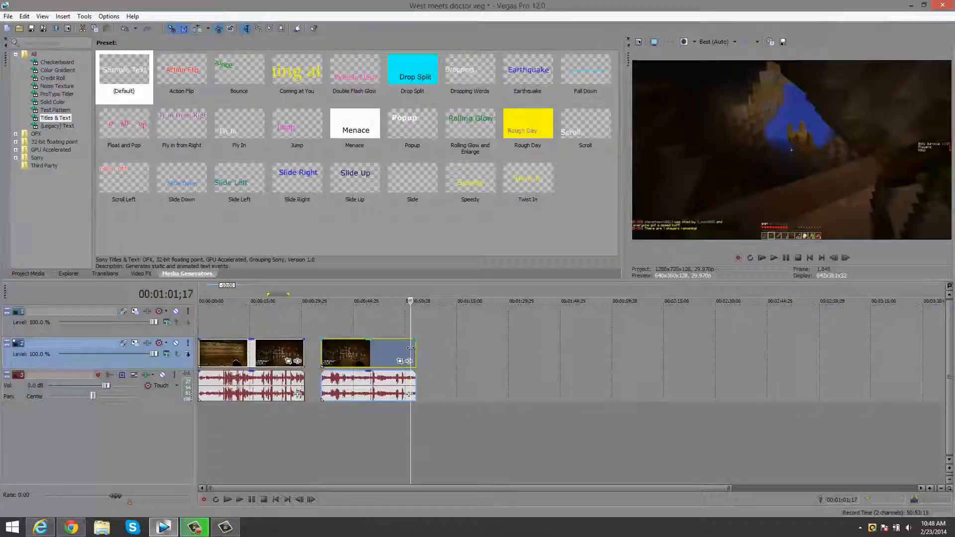
key(Right)
key(Left)
key(Left)
key(Left)
key(Left)
key(Left)
key(Left)
key(Left)
key(Left)
key(Left)
key(Left)
key(Left)
key(Left)
key(Left)
key(Left)
key(Left)
key(Left)
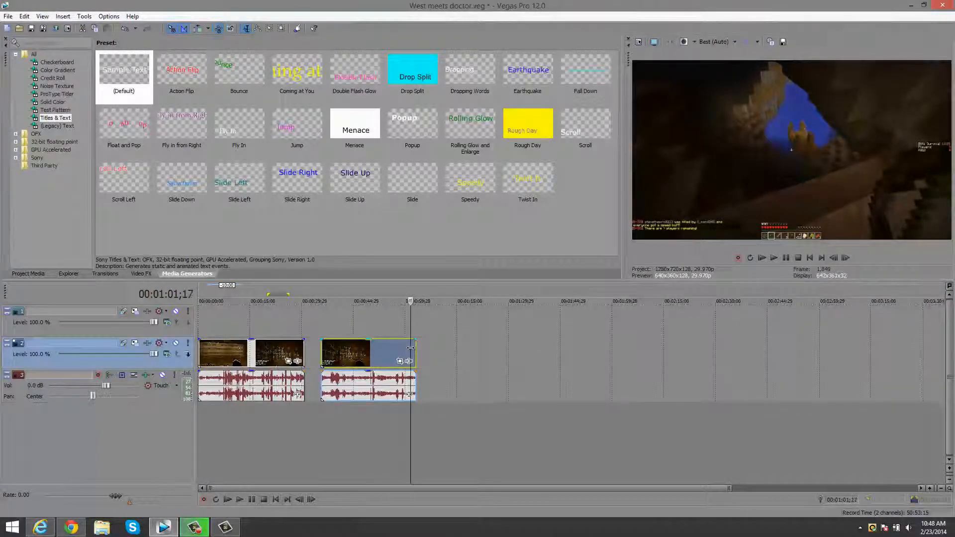
key(Left)
key(Left)
key(Left)
key(Left)
key(Left)
key(Left)
key(Left)
key(Left)
key(Left)
key(Left)
key(Left)
key(Left)
key(Left)
key(Left)
key(Left)
key(Left)
key(Left)
key(Left)
key(Left)
key(Left)
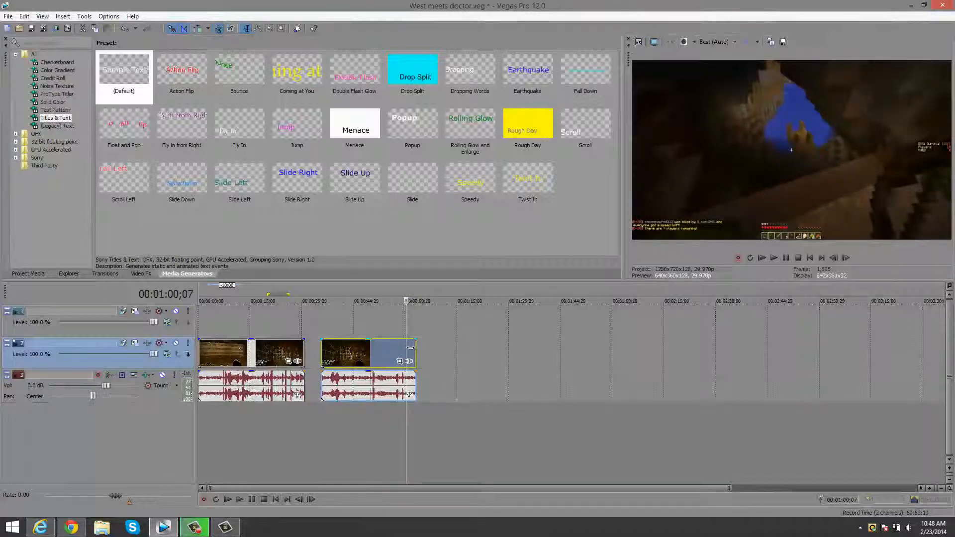
key(Right)
key(Right)
key(Right)
key(Right)
key(Right)
key(Right)
key(Right)
key(Right)
key(Right)
key(Right)
key(Right)
key(Right)
key(Right)
key(Right)
key(Right)
key(Right)
key(Right)
key(Right)
key(Right)
key(Right)
key(Right)
key(Right)
key(Right)
key(Right)
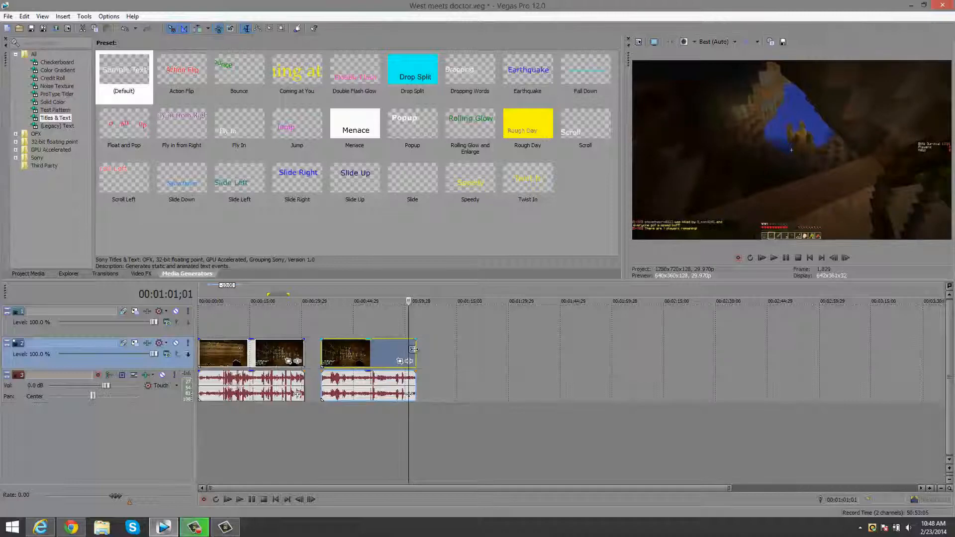
scroll(413, 350, up, 4)
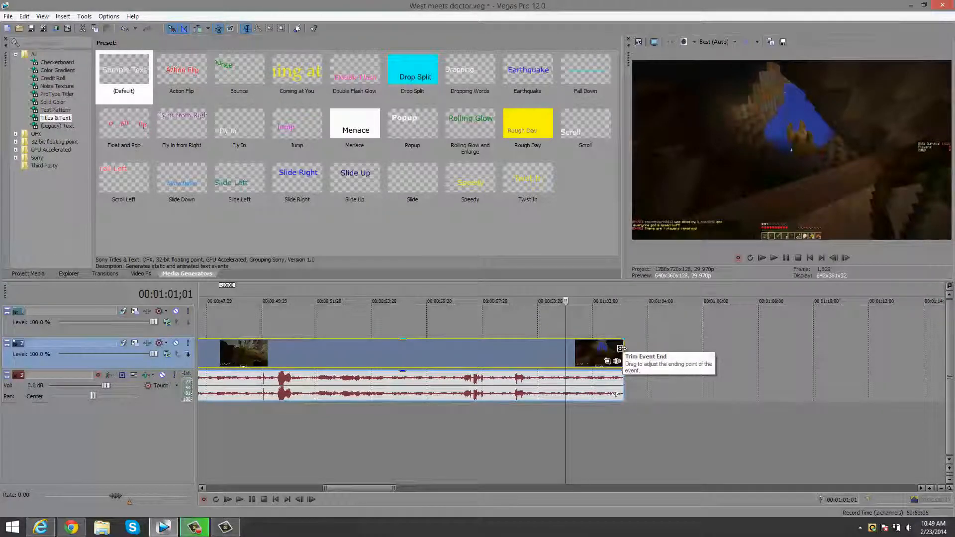
Trim the end of the second clip to the playhead at 00:01:01;01.
drag(621, 348, 566, 349)
click(547, 351)
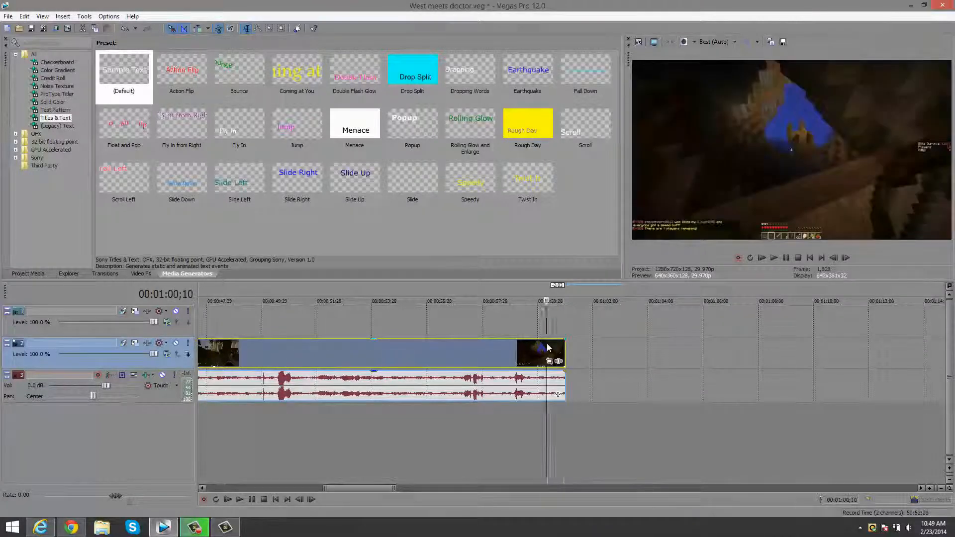
scroll(587, 381, up, 6)
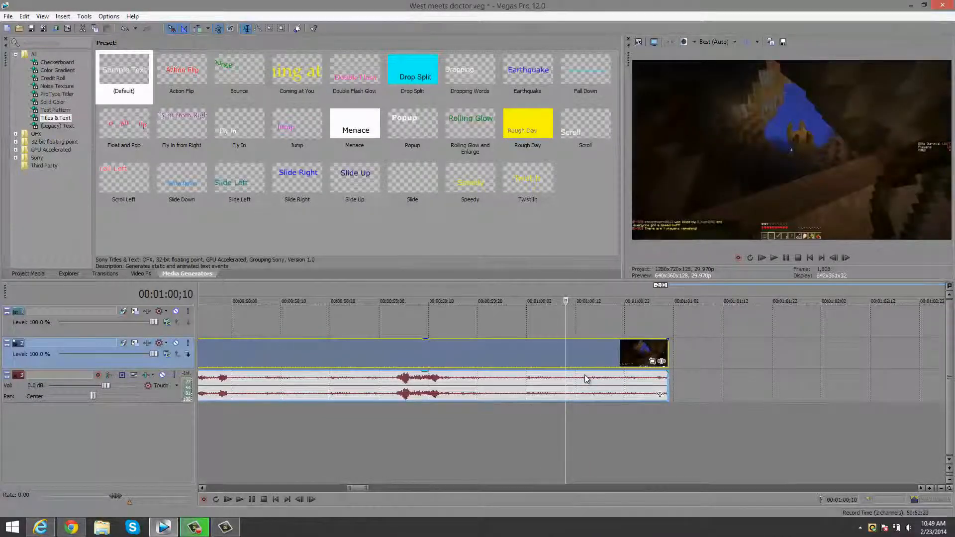
scroll(592, 385, down, 8)
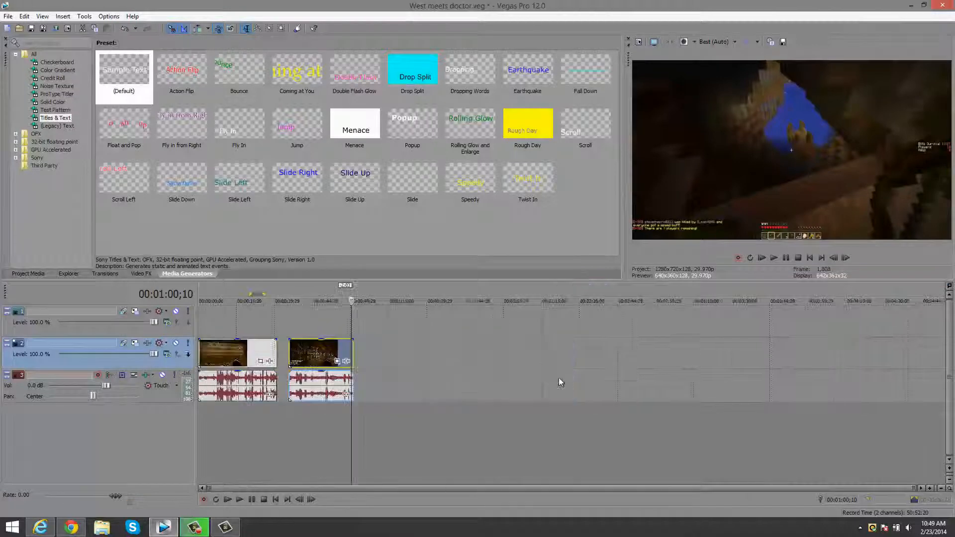
Move the second clip further along the timeline so it starts at about 00:01:28;24.
drag(307, 362, 442, 357)
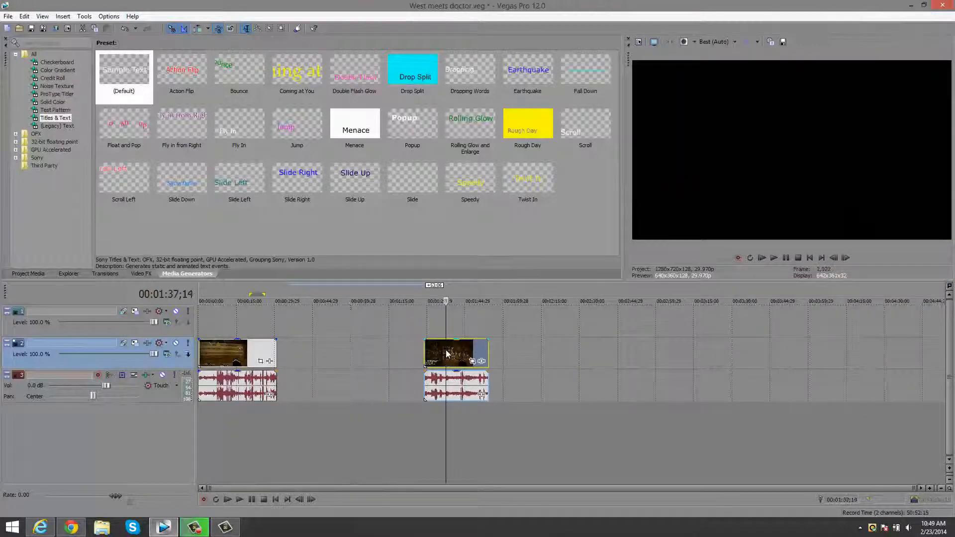
click(428, 343)
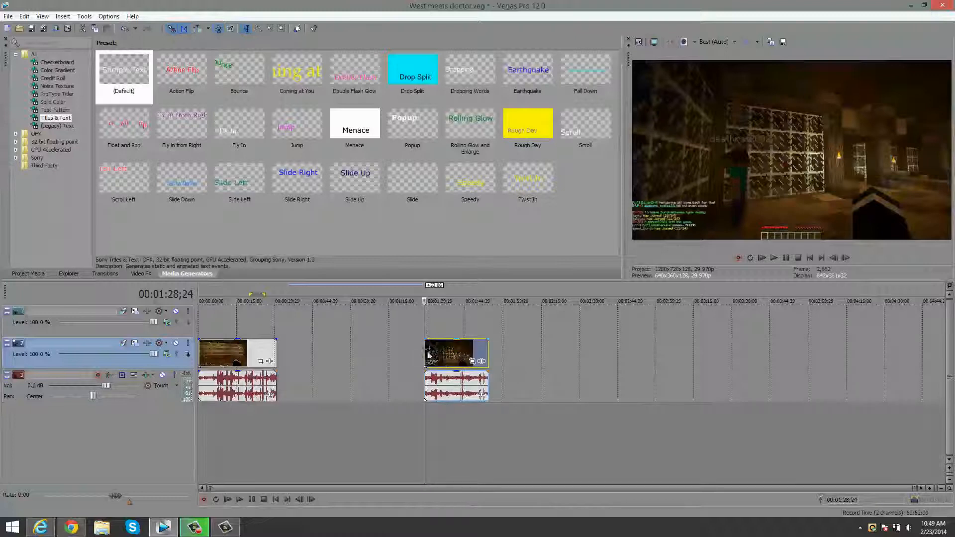
Extend the second clip's start back to about 00:00:50, and trim it back to the playhead at 00:01:28;24.
drag(426, 351, 328, 365)
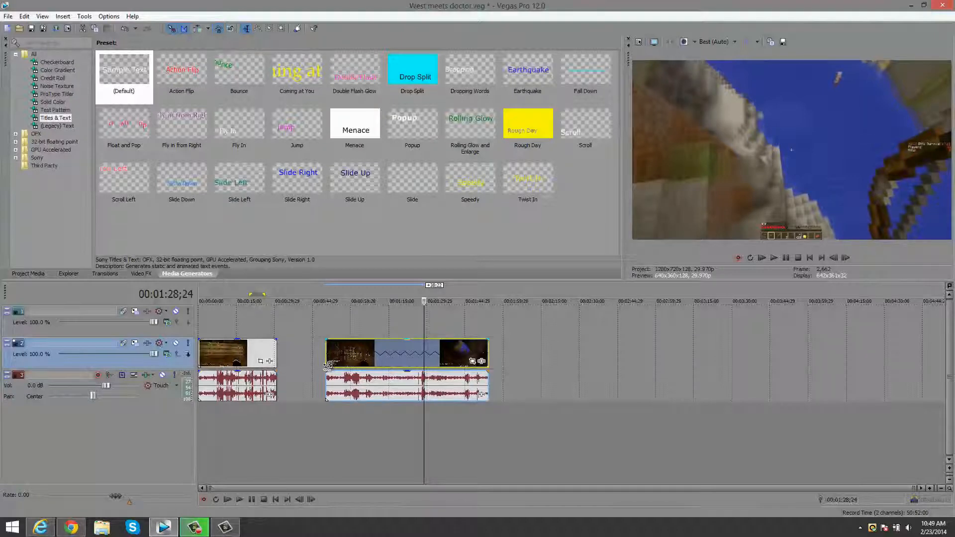
drag(328, 365, 428, 366)
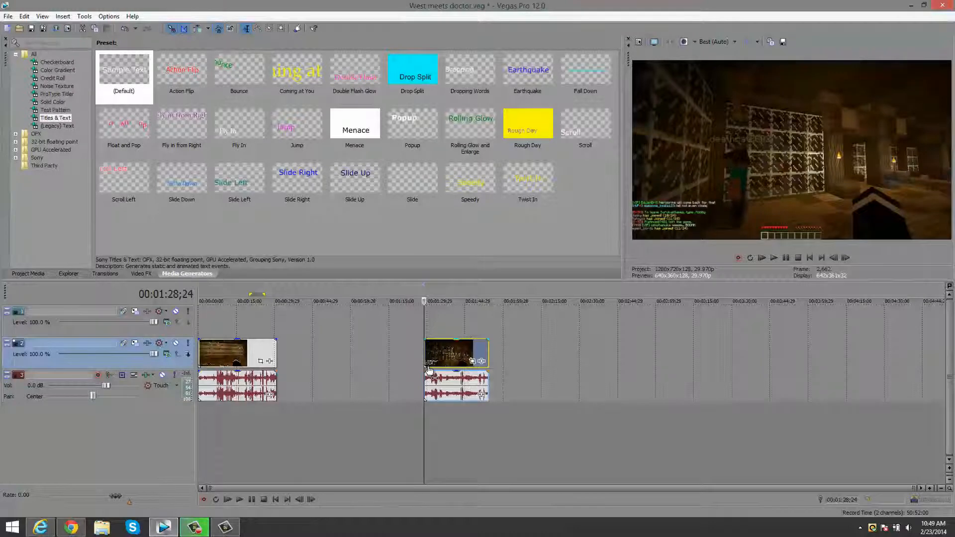
Delete the second clip together with its audio.
click(448, 362)
click(458, 354)
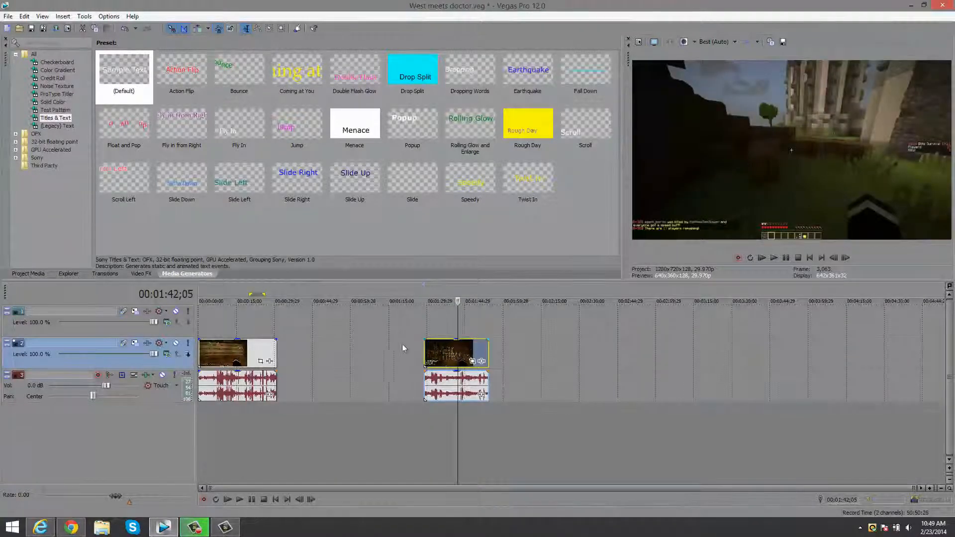
click(429, 348)
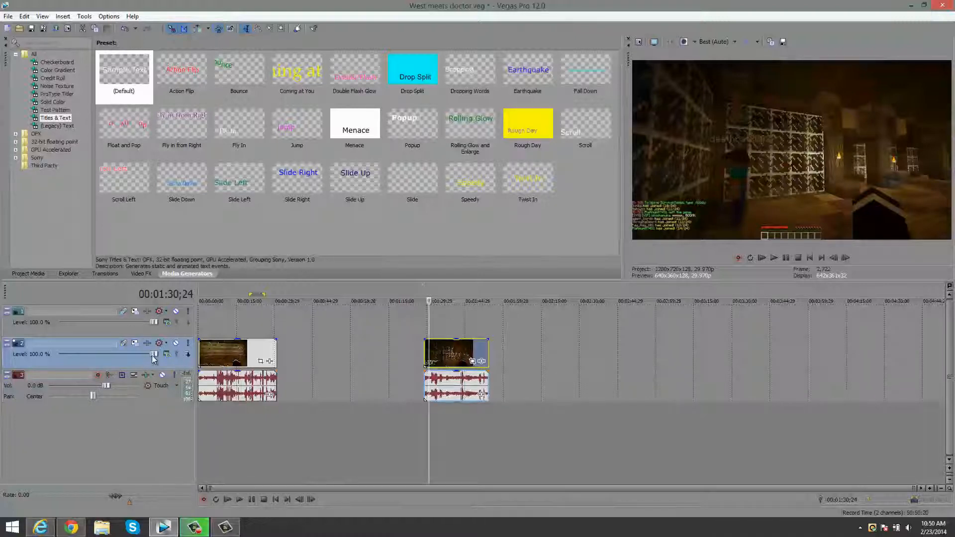
click(450, 352)
key(Delete)
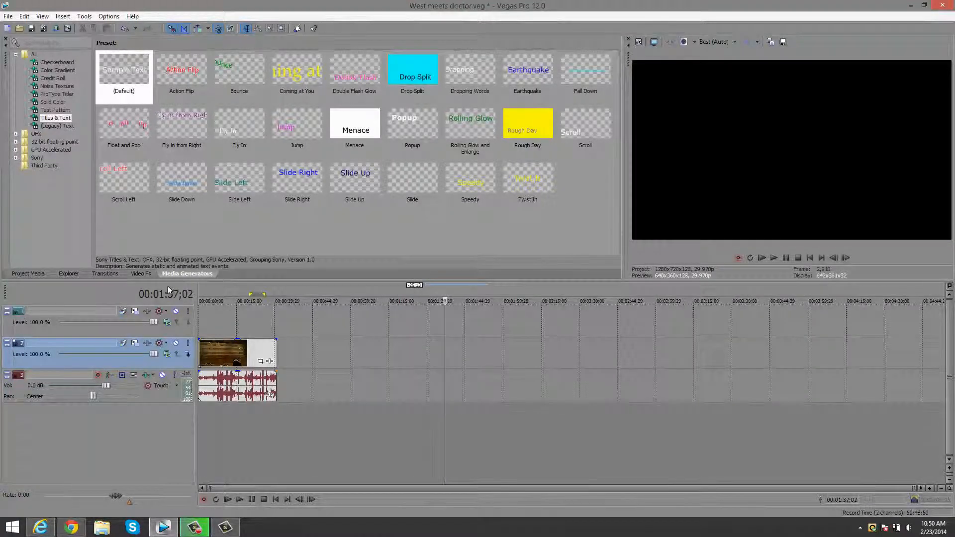
Apply the default preset of the Color Corrector (Secondary) video effect to the remaining clip.
click(156, 274)
click(111, 273)
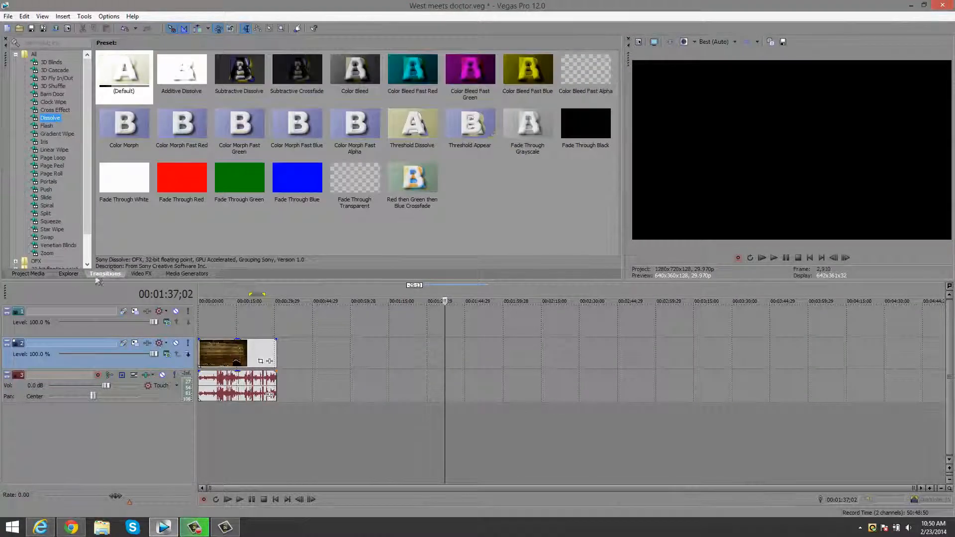
click(69, 274)
click(142, 273)
scroll(125, 177, up, 4)
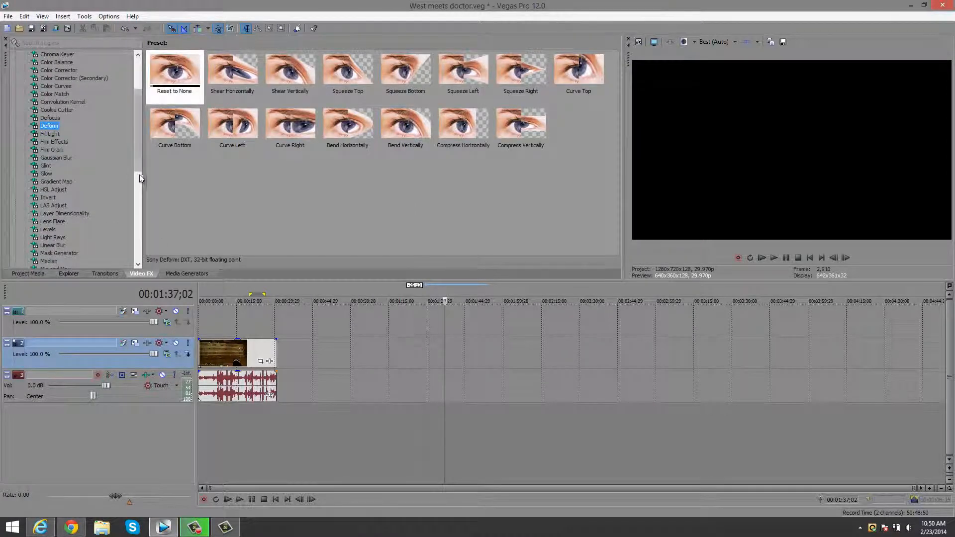
click(75, 158)
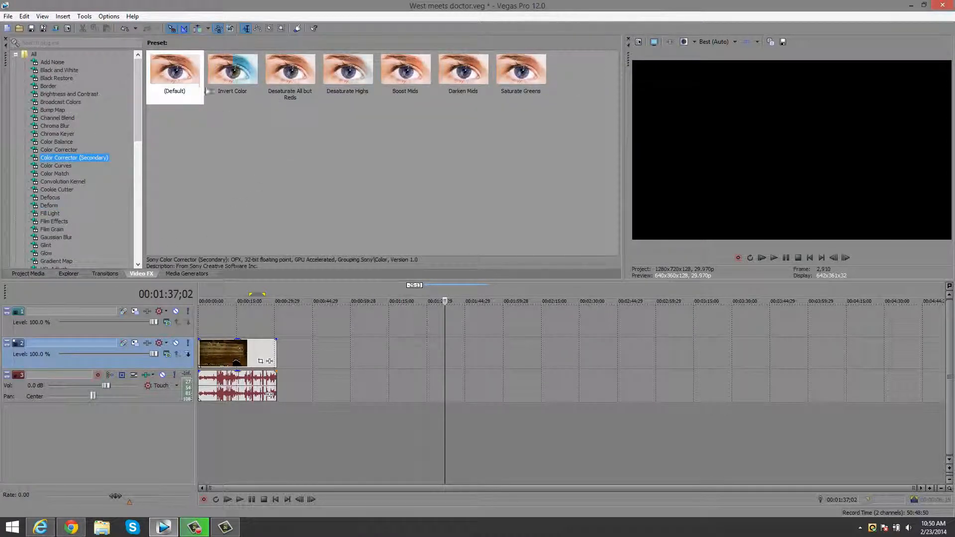
drag(198, 147, 201, 352)
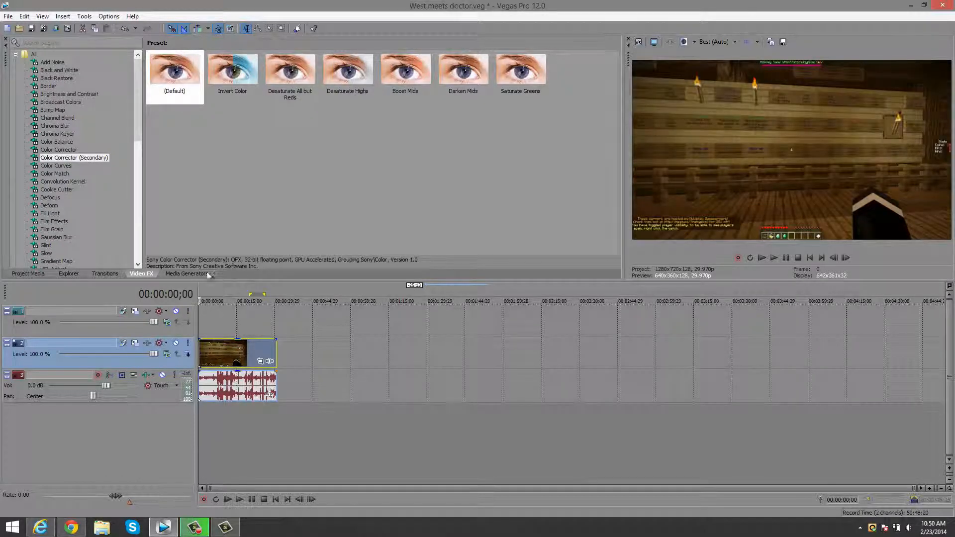
drag(172, 79, 221, 353)
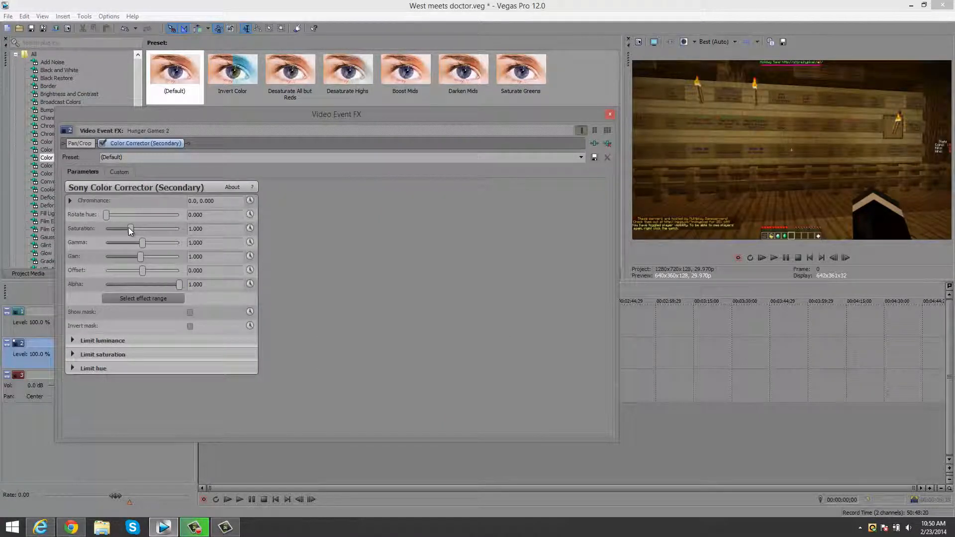
Set the color corrector's saturation to 3.000, leave the hue rotation at 0.000, and close the effect settings.
drag(132, 229, 180, 229)
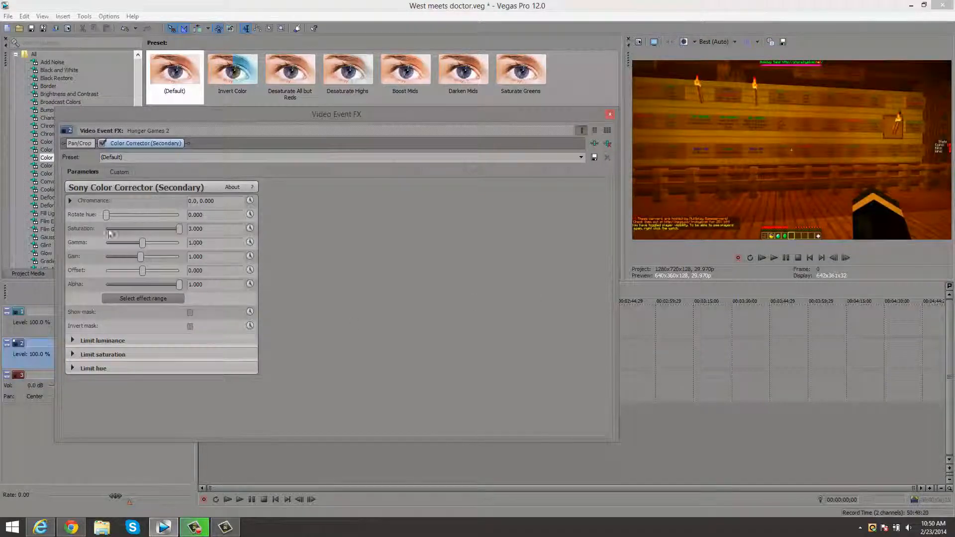
mouse_move(107, 216)
mouse_down()
mouse_move(168, 225)
mouse_move(102, 219)
mouse_up()
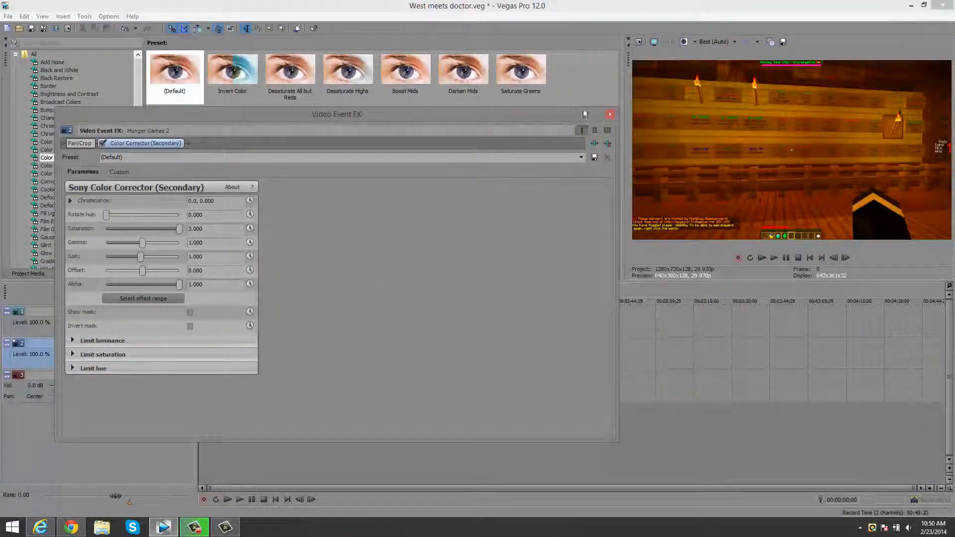
click(609, 116)
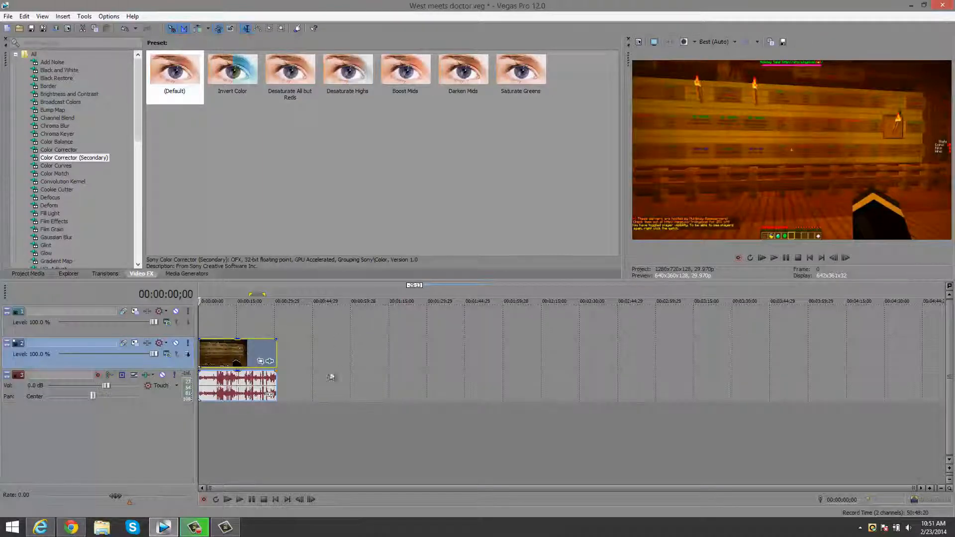
Reopen the clip's event effects, remove Color Corrector (Secondary) from the chain, and close the effect window.
scroll(330, 377, up, 3)
scroll(360, 359, up, 4)
scroll(359, 359, down, 5)
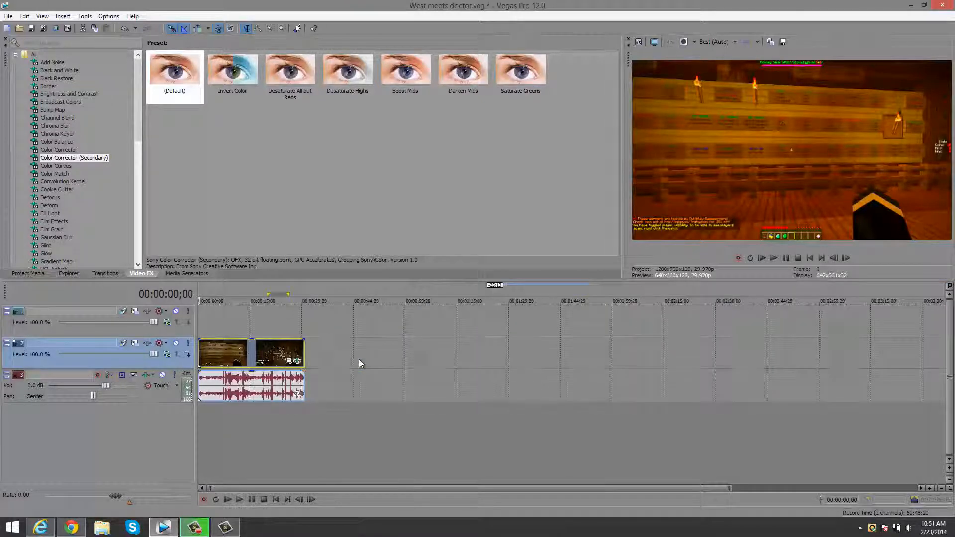
scroll(318, 361, up, 3)
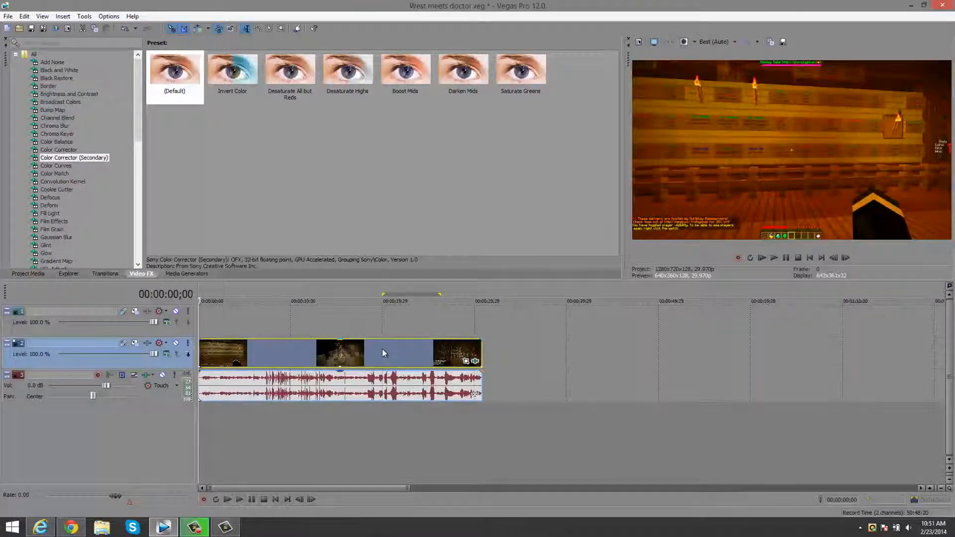
scroll(380, 351, up, 2)
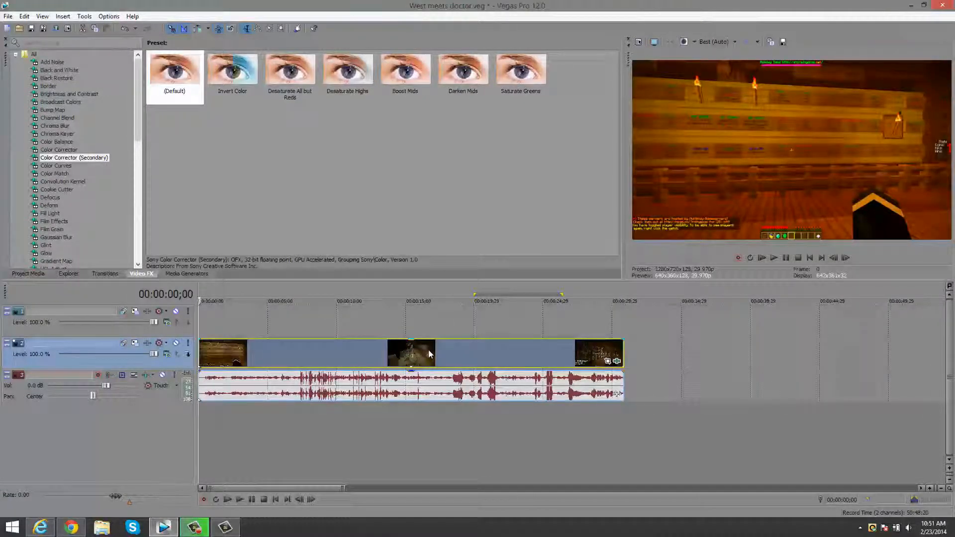
scroll(521, 351, down, 2)
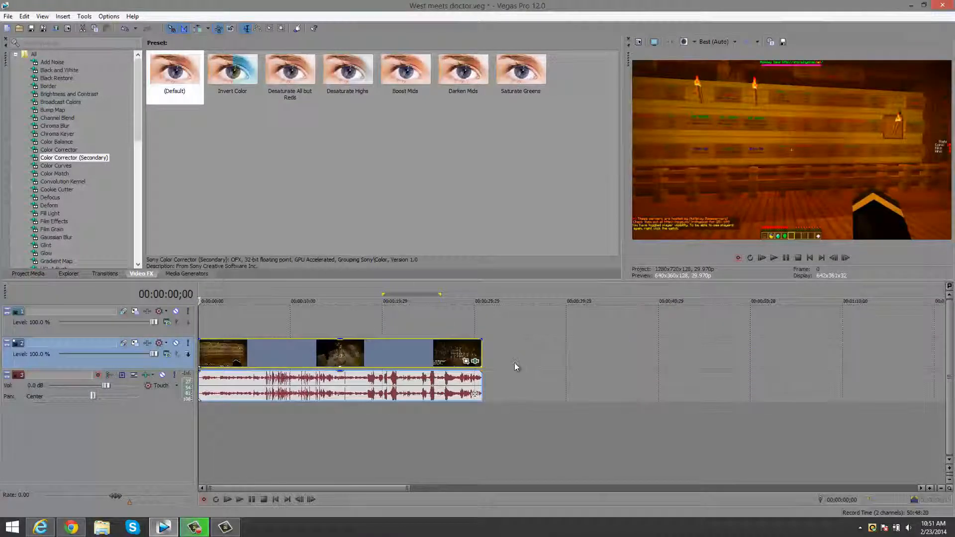
click(474, 363)
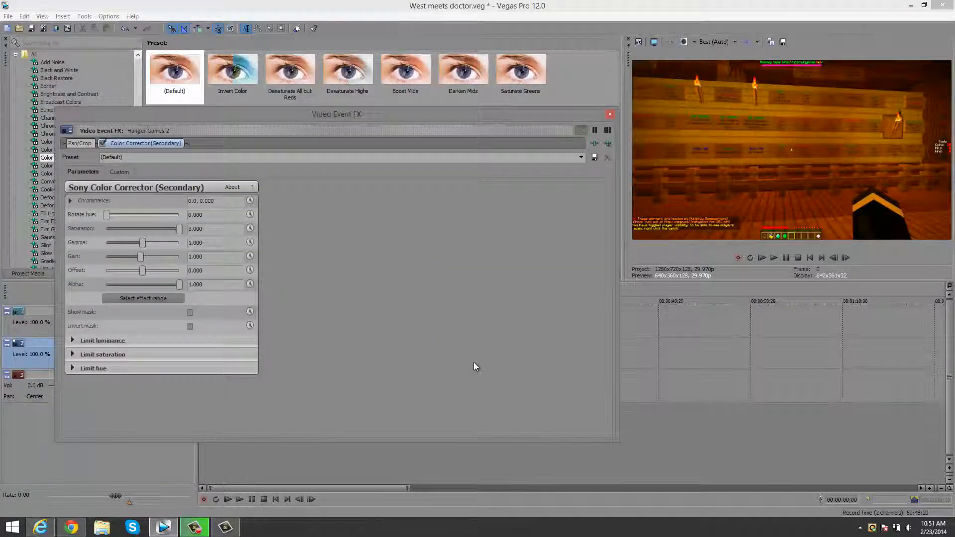
click(607, 146)
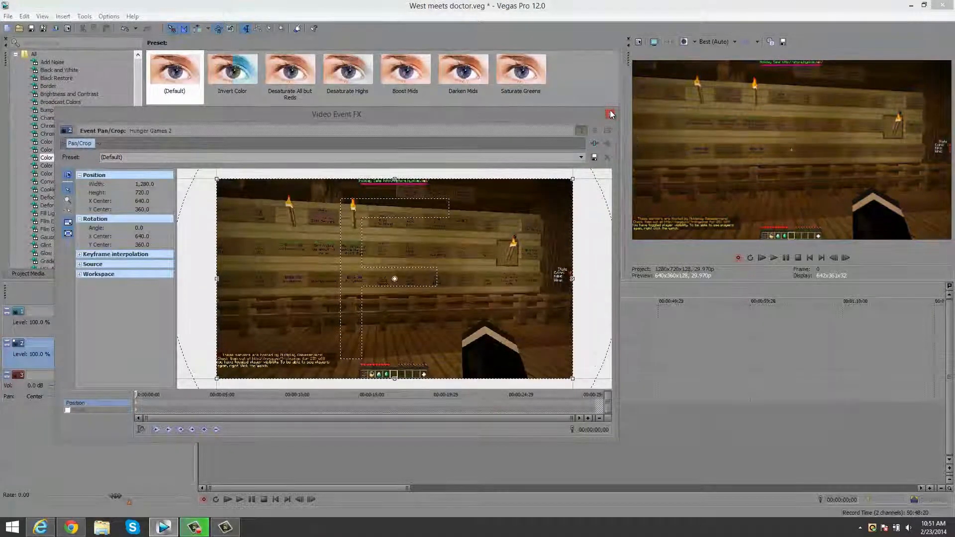
click(611, 115)
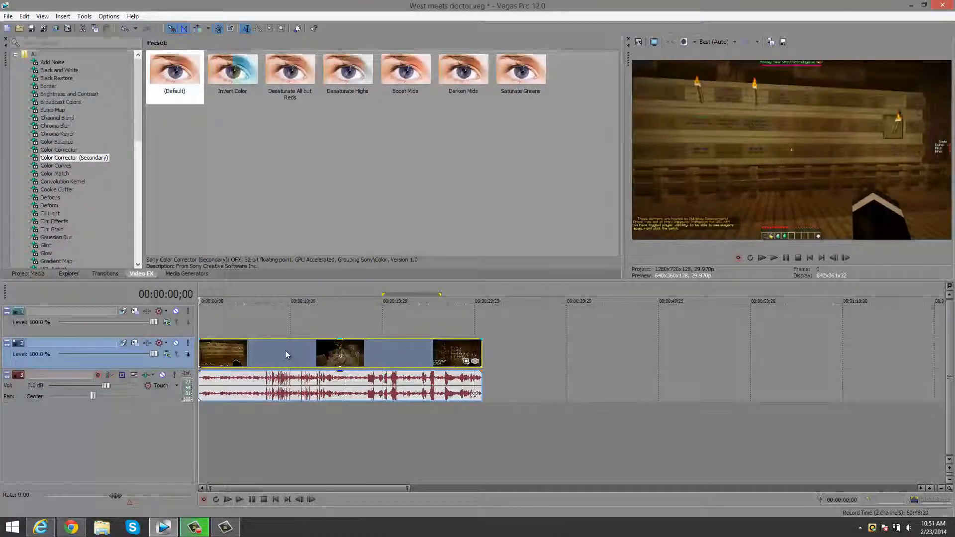
scroll(285, 350, down, 3)
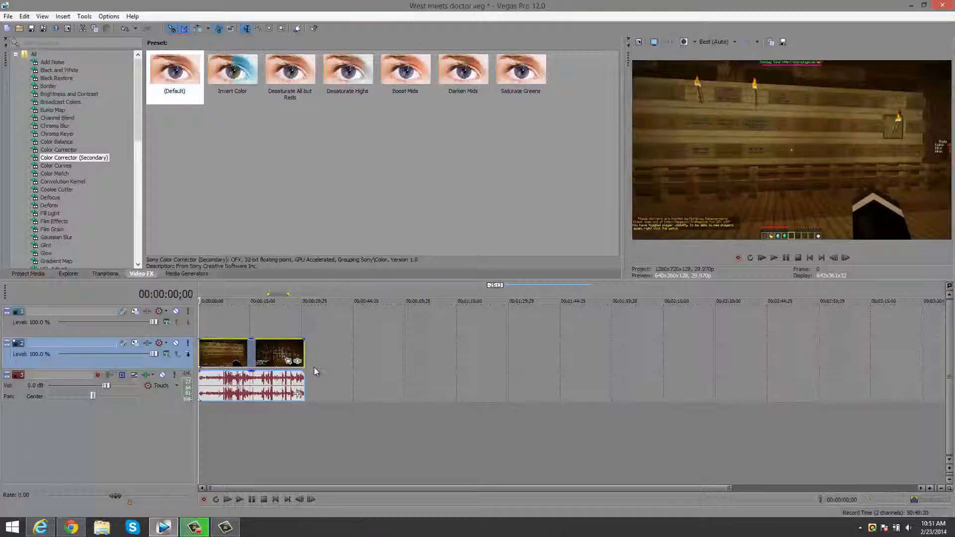
click(138, 144)
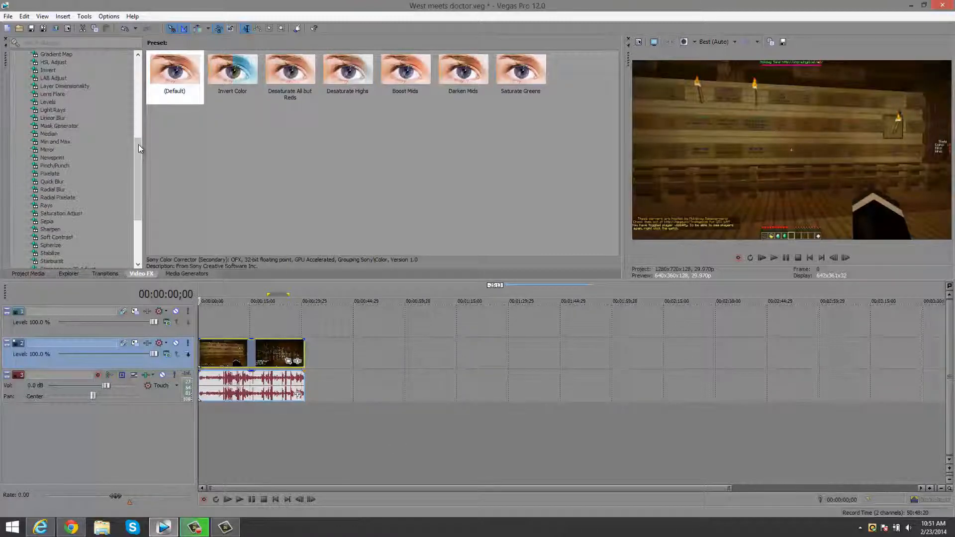
scroll(139, 166, down, 2)
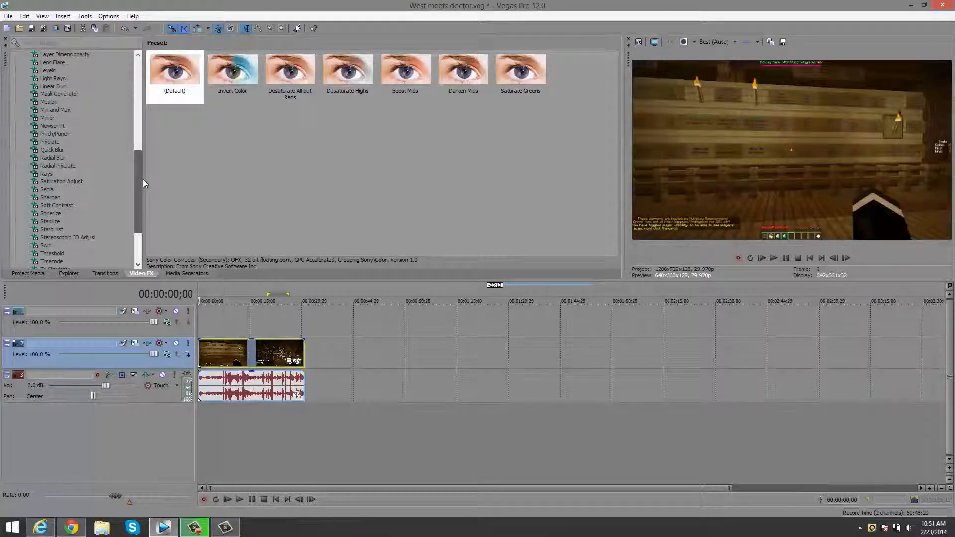
drag(143, 182, 143, 143)
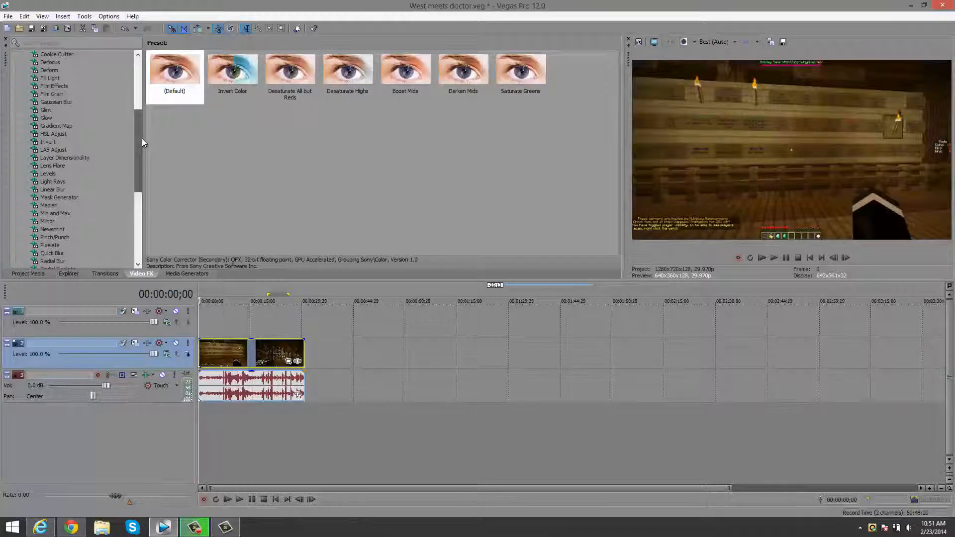
Show the Dissolve transition presets and split the clip at 00:00:14;21.
click(103, 274)
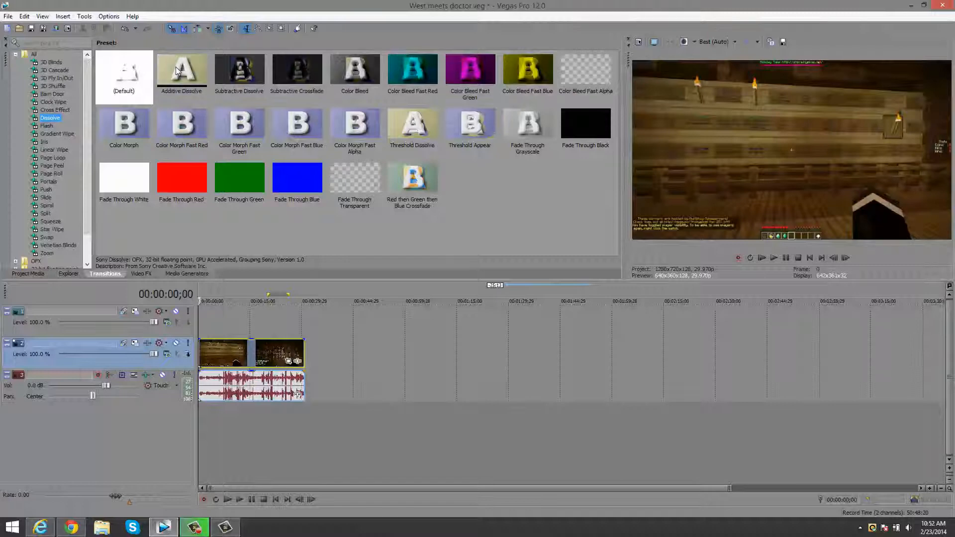
click(250, 352)
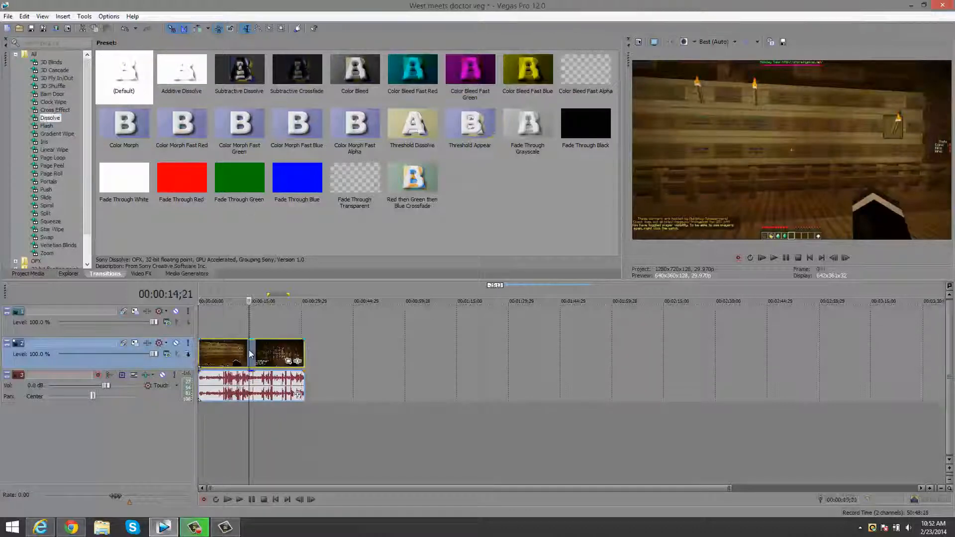
key(s)
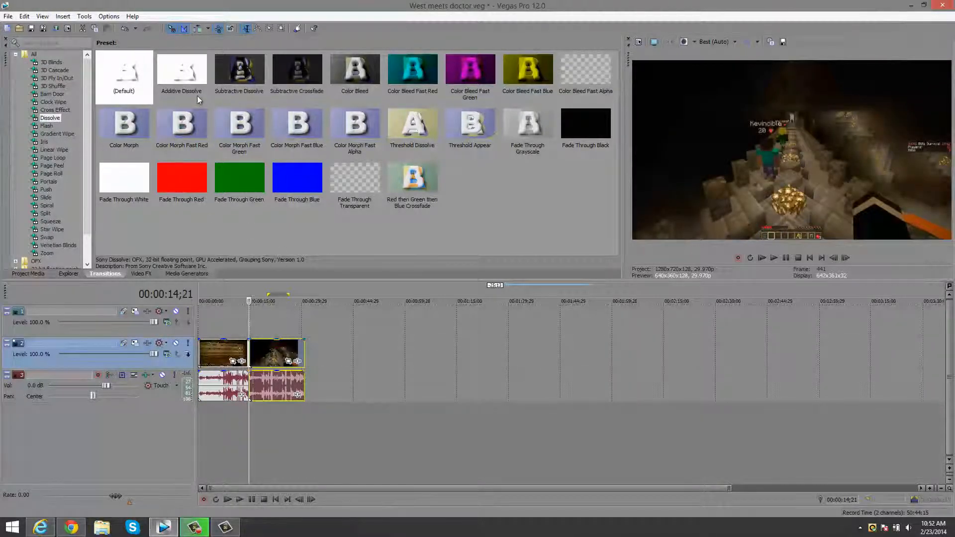
Add an Additive Dissolve transition at the cut at 00:00:14;21 and expand its Color bleed speed and Color morph speed settings.
drag(197, 99, 234, 263)
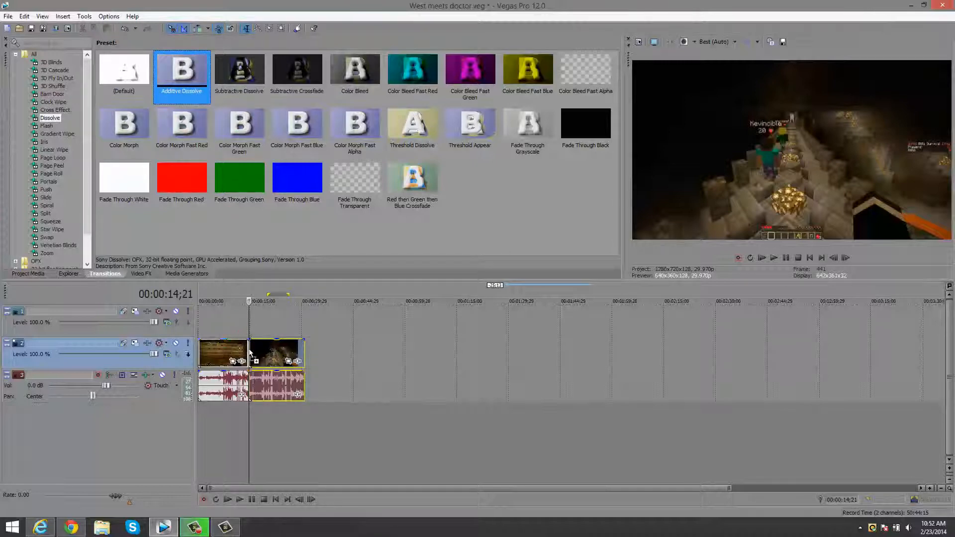
drag(249, 352, 250, 354)
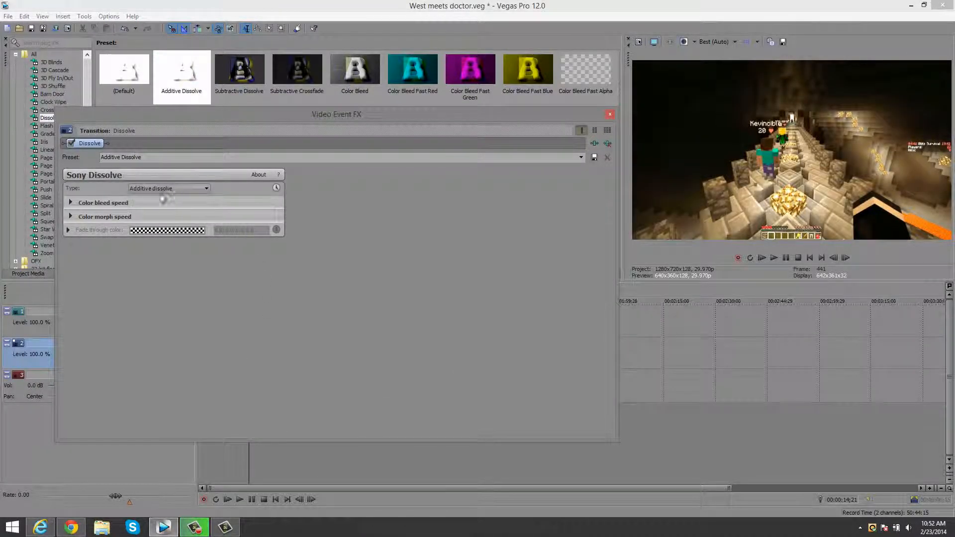
click(70, 203)
click(70, 273)
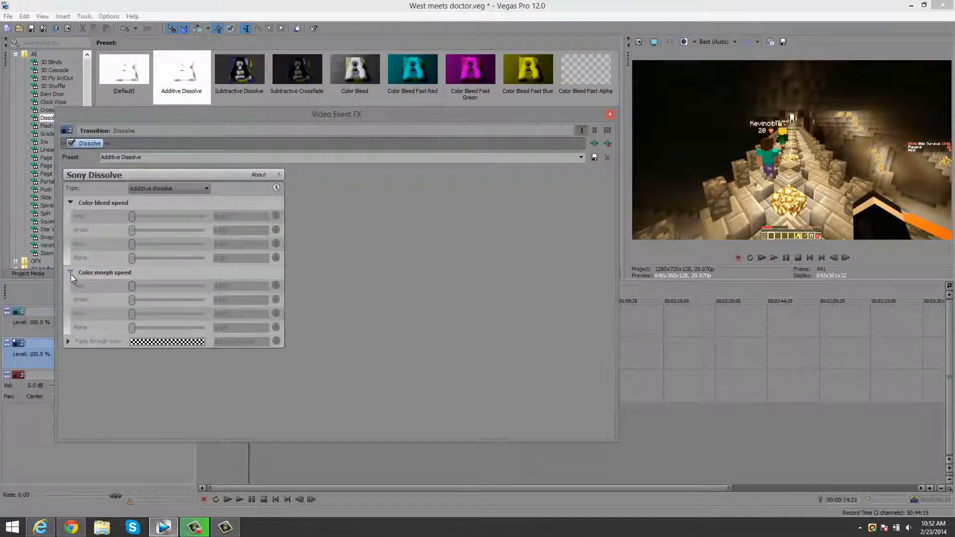
Collapse and re-expand the Color morph speed settings, and close the transition's settings window.
click(70, 273)
click(70, 273)
click(611, 115)
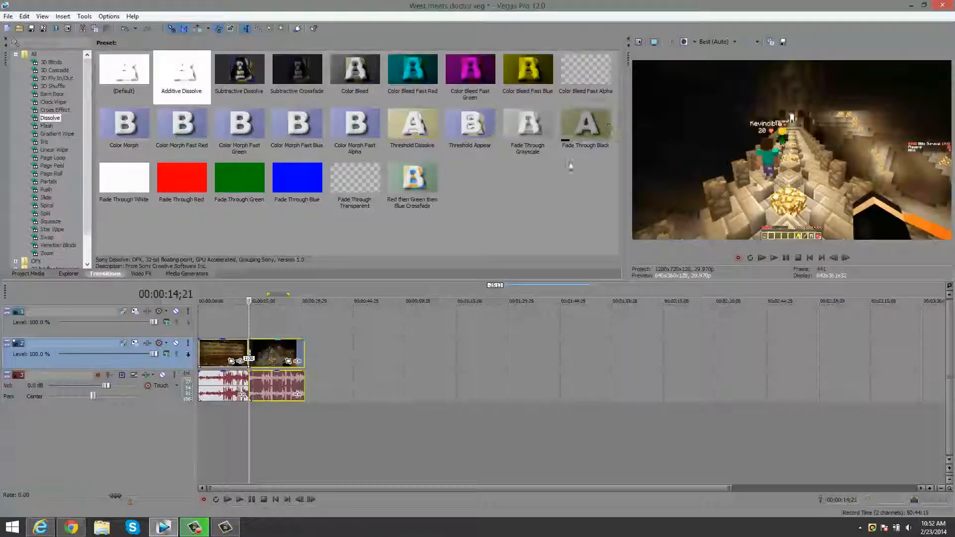
Preview the Additive Dissolve frame by frame on an enlarged timeline, from 00:00:14;01 to 00:00:15;12.
key(Left)
key(Left)
key(Left)
key(Left)
key(Left)
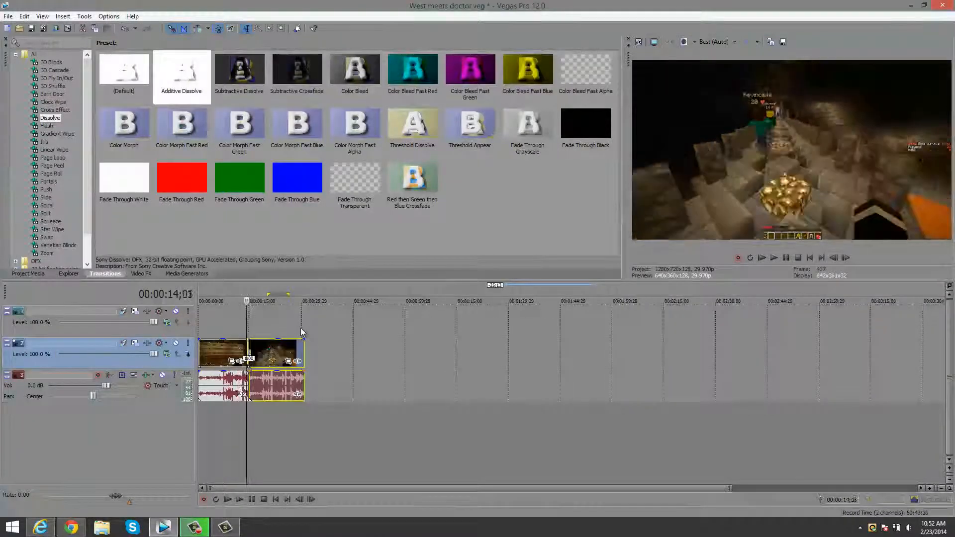
scroll(300, 327, up, 1)
scroll(300, 322, up, 3)
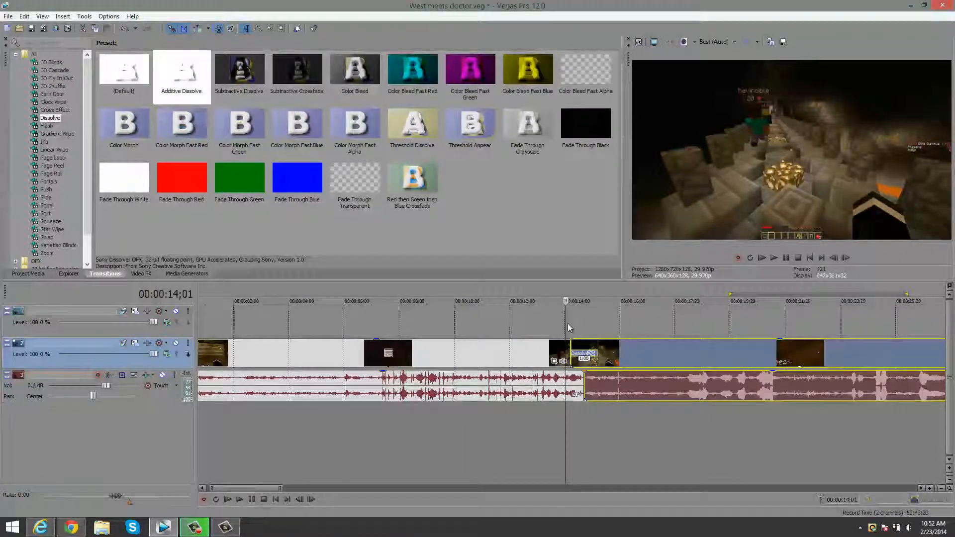
key(Right)
key(Right)
key(Right)
key(Right)
key(Right)
key(Right)
key(Right)
key(Right)
key(Right)
key(Right)
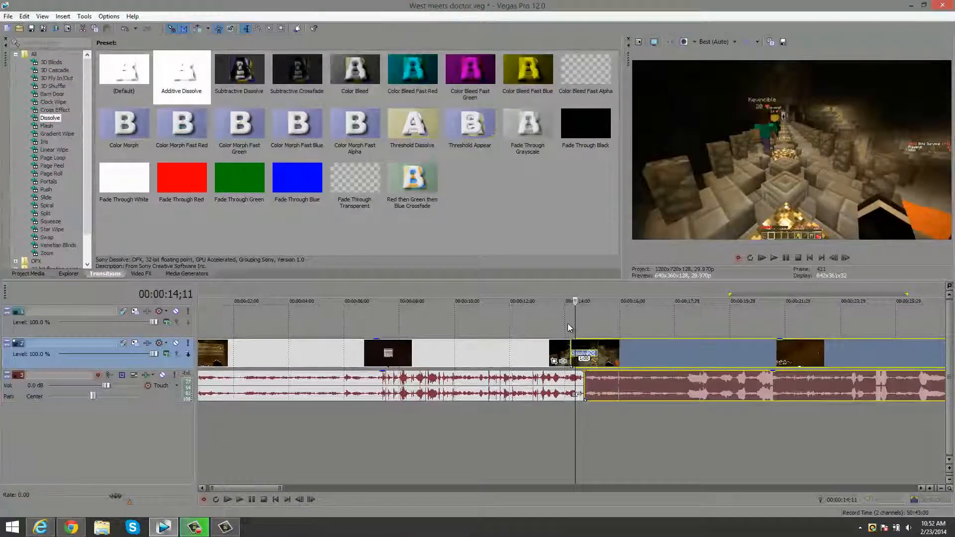
key(Right)
key(Right)
key(Right)
key(Right)
key(Right)
key(Right)
key(Right)
key(Right)
key(Right)
key(Right)
key(Right)
key(Right)
key(Right)
key(Right)
key(Right)
key(Right)
key(Right)
key(Right)
key(Right)
key(Right)
key(Right)
key(Right)
key(Right)
key(Right)
key(Right)
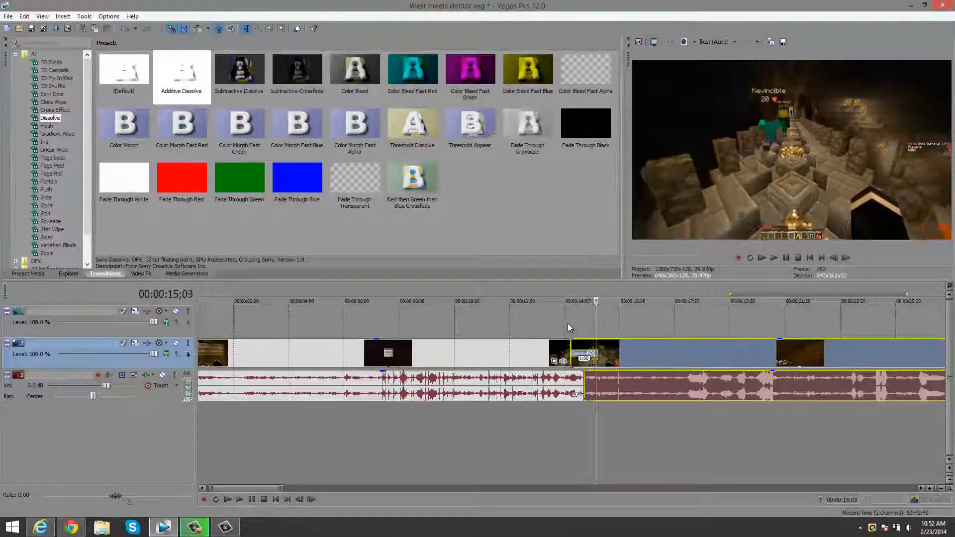
key(Right)
key(Right)
key(Right)
key(Right)
key(Right)
key(Right)
key(Right)
key(Right)
key(Right)
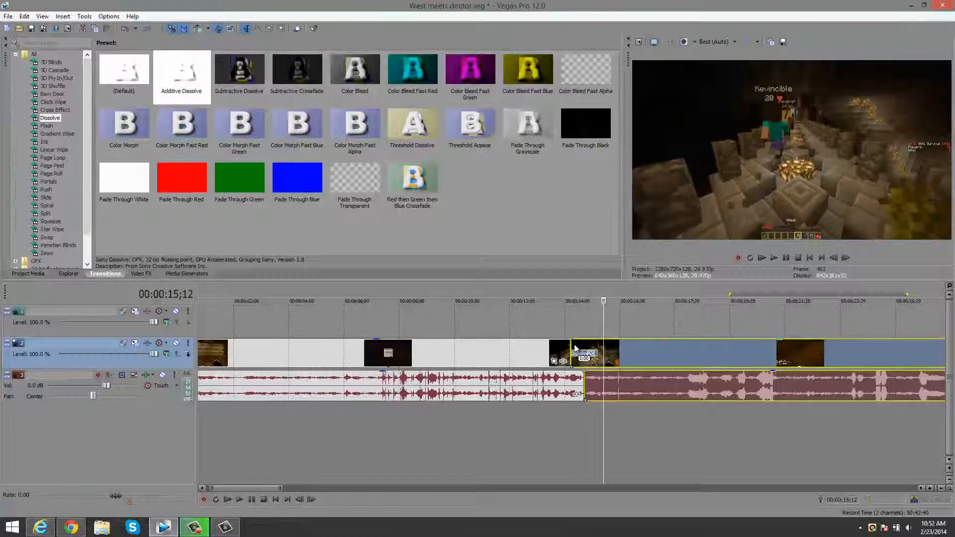
Move the first clip with its audio behind the second clip, starting at about 00:00:39;08.
click(576, 349)
click(571, 349)
scroll(570, 351, down, 5)
scroll(354, 379, up, 4)
click(374, 352)
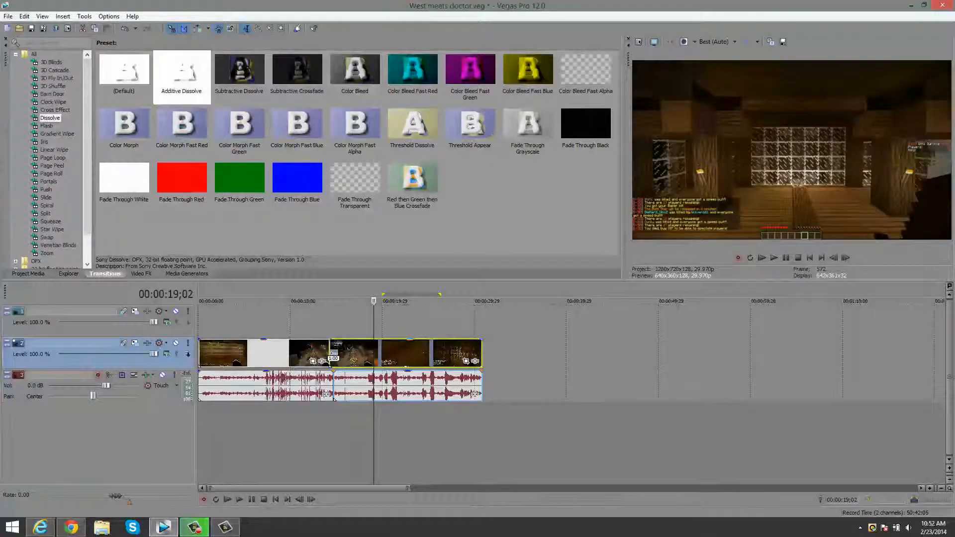
drag(275, 349, 625, 353)
In the moved video clip's properties, turn off Maintain aspect ratio, turn on Reduce interlace flicker, and select Disable resample.
right_click(626, 353)
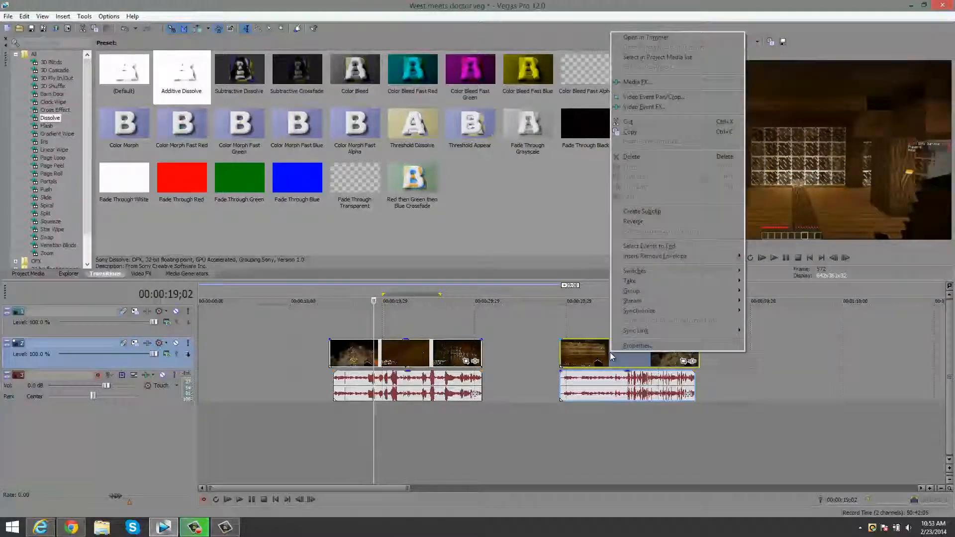
click(629, 347)
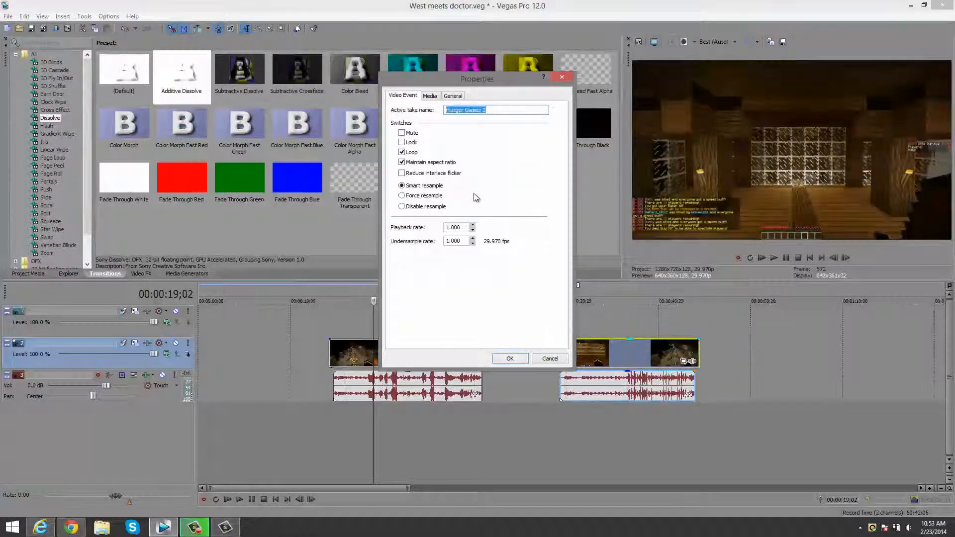
click(406, 163)
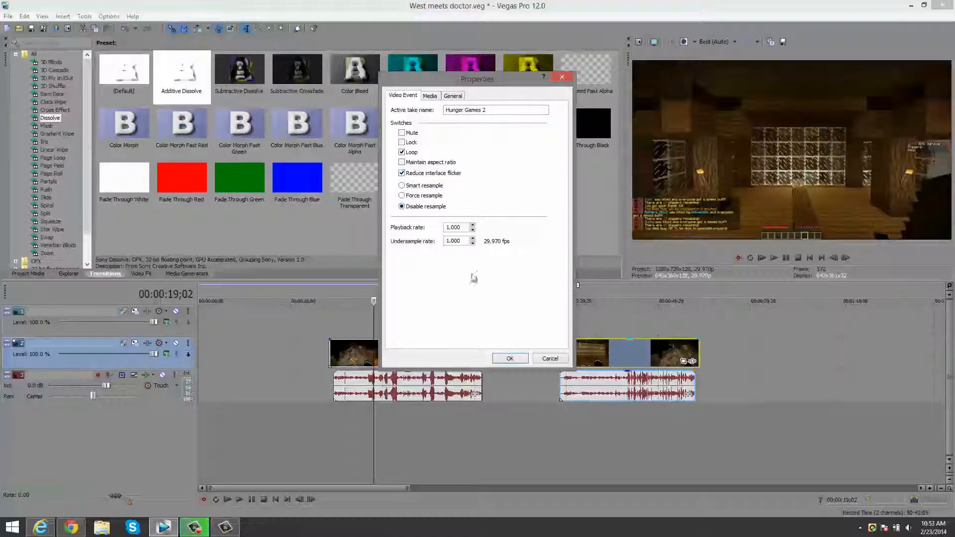
click(507, 358)
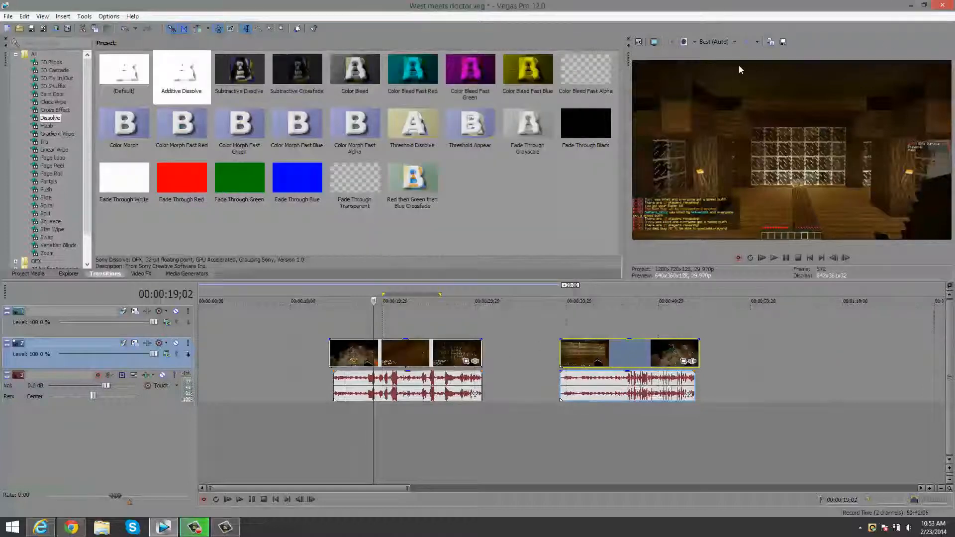
Open the Event Pan/Crop settings of the video clip starting at 00:00:39;08.
click(562, 347)
click(682, 361)
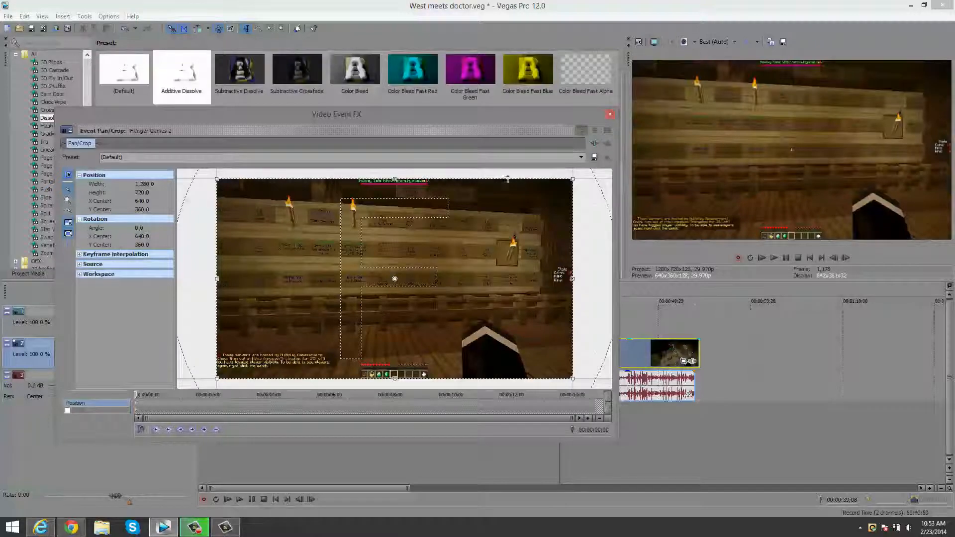
scroll(357, 261, down, 5)
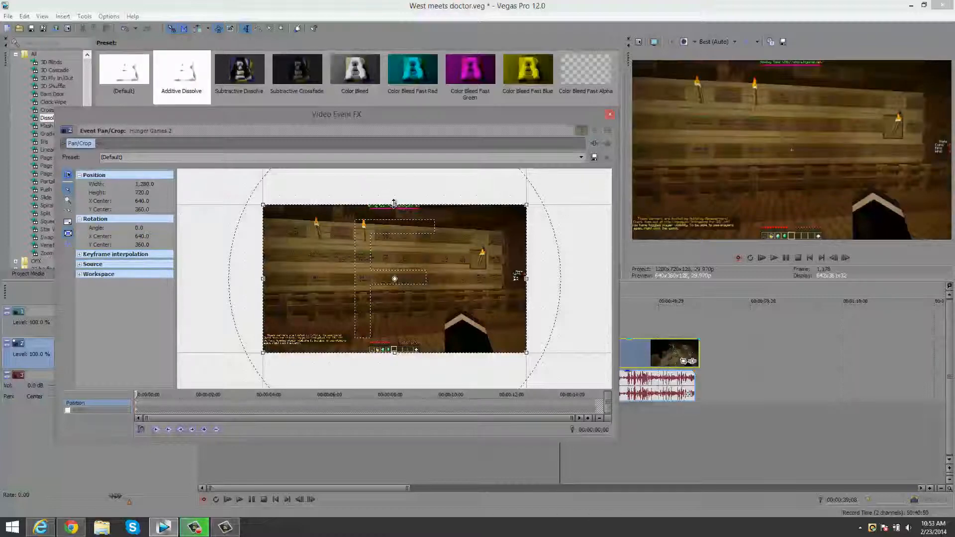
Shrink the crop frame to about 1,241 by 691 and restore its default size.
drag(526, 279, 522, 278)
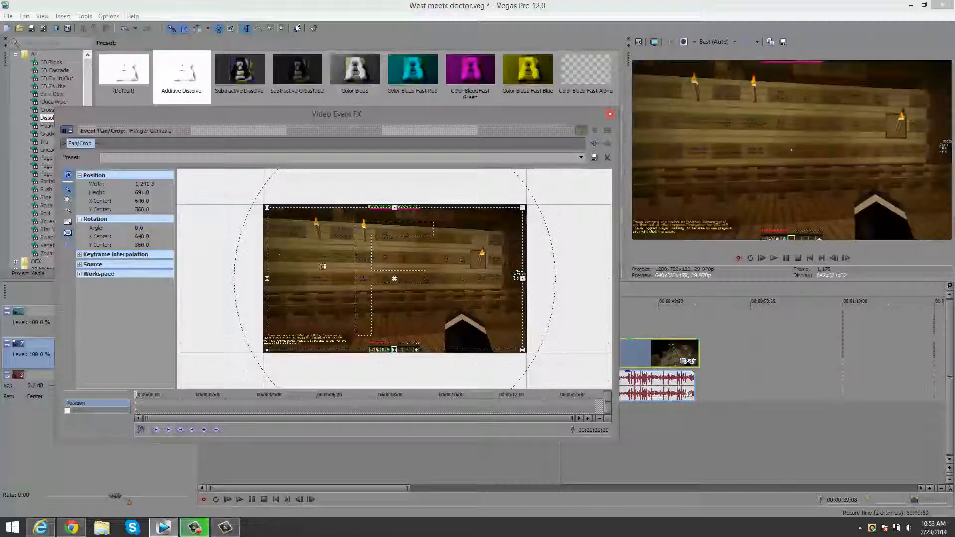
right_click(393, 304)
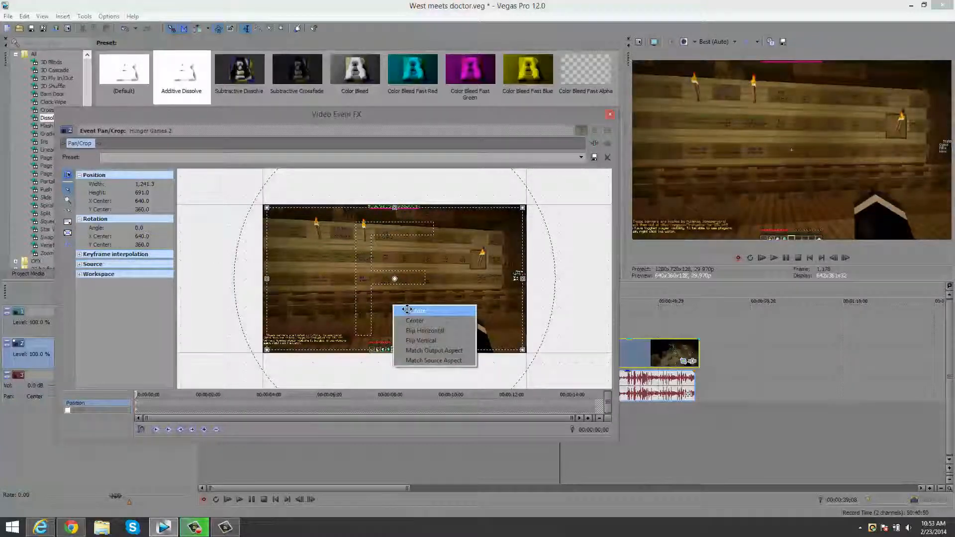
click(407, 309)
Crop the frame's upper and right edges to about 1,265 wide and 698 high, and close the Pan/Crop window.
right_click(399, 244)
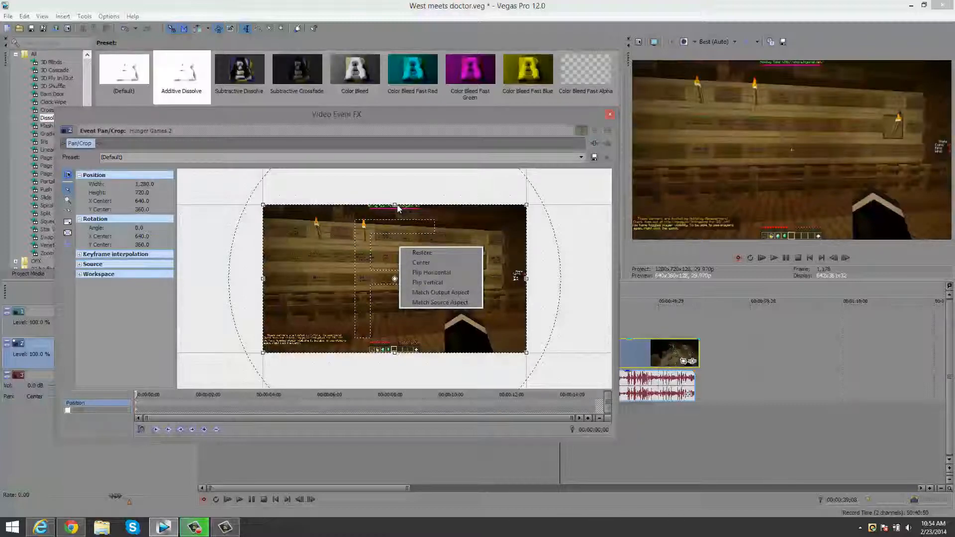
click(395, 204)
drag(395, 204, 395, 208)
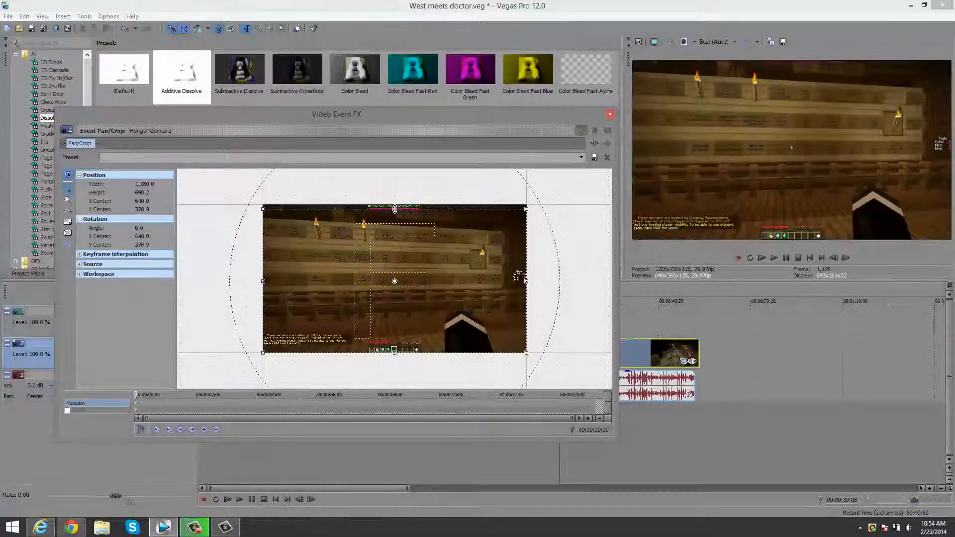
drag(526, 281, 523, 282)
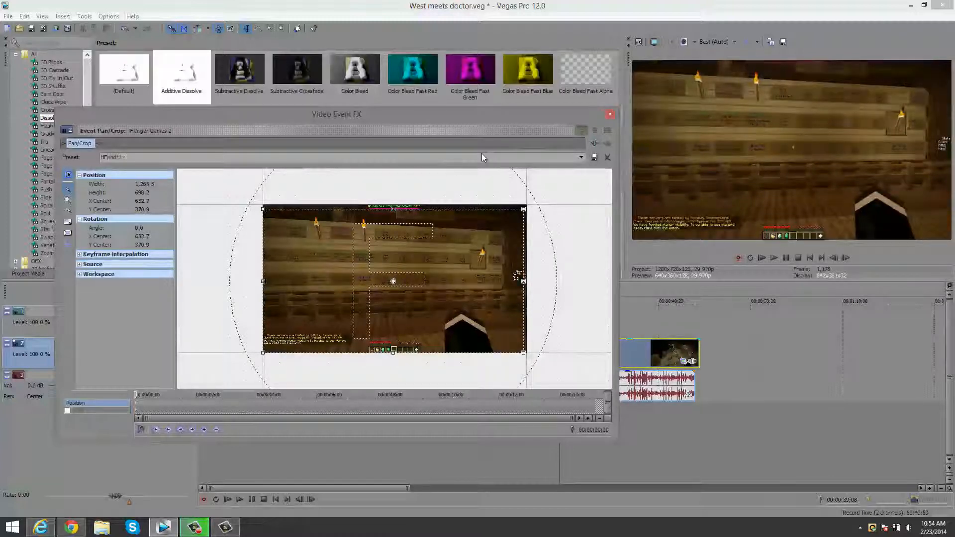
click(610, 115)
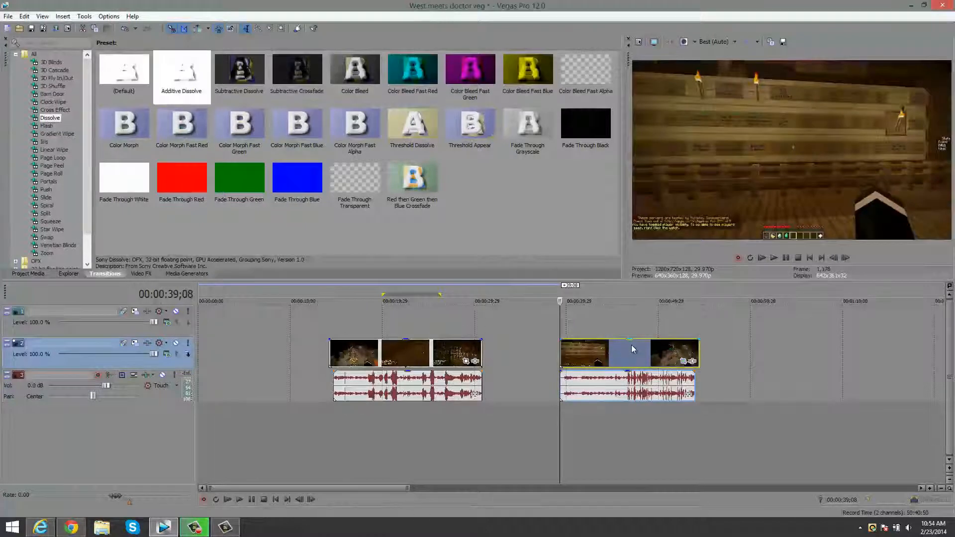
Copy the cropped video clip and paste its event attributes onto the earlier video clip.
click(427, 353)
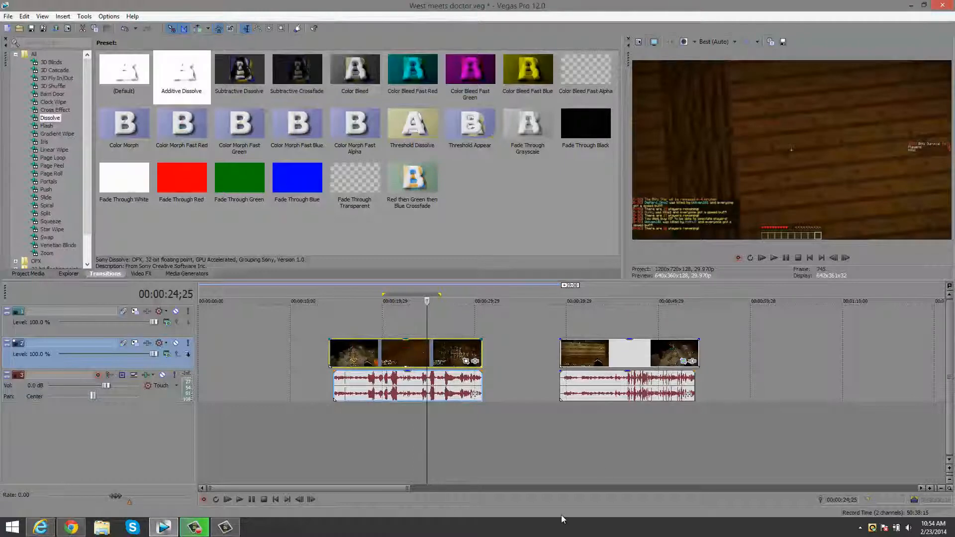
click(562, 354)
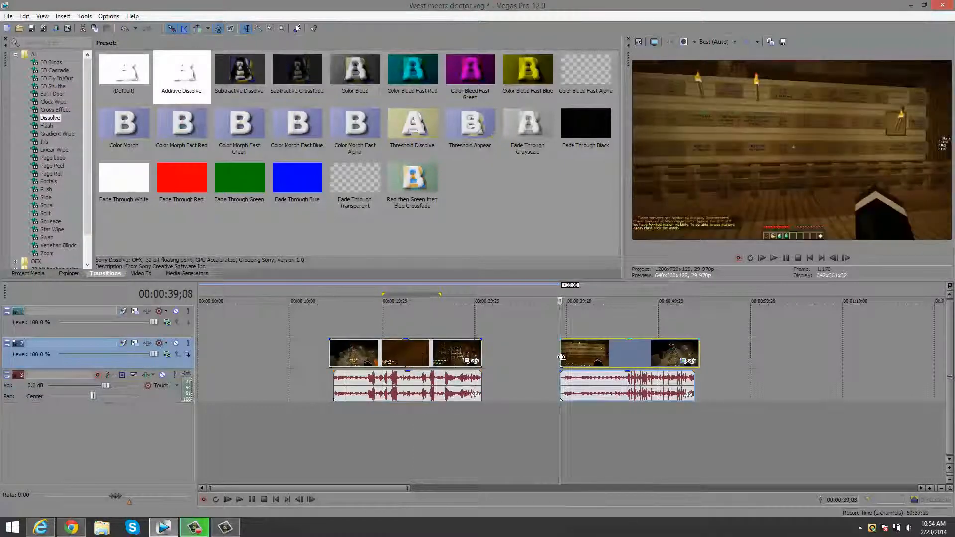
right_click(586, 355)
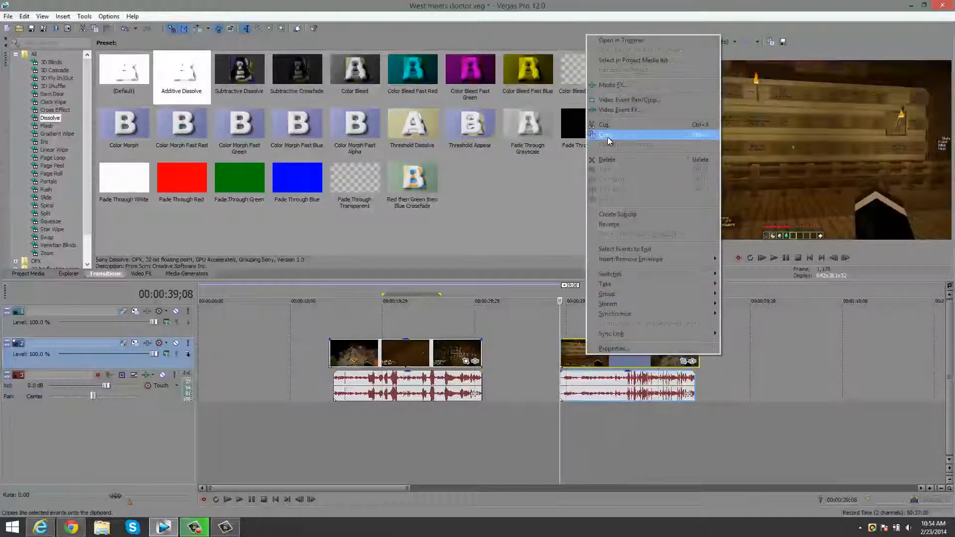
click(564, 355)
right_click(563, 351)
click(612, 132)
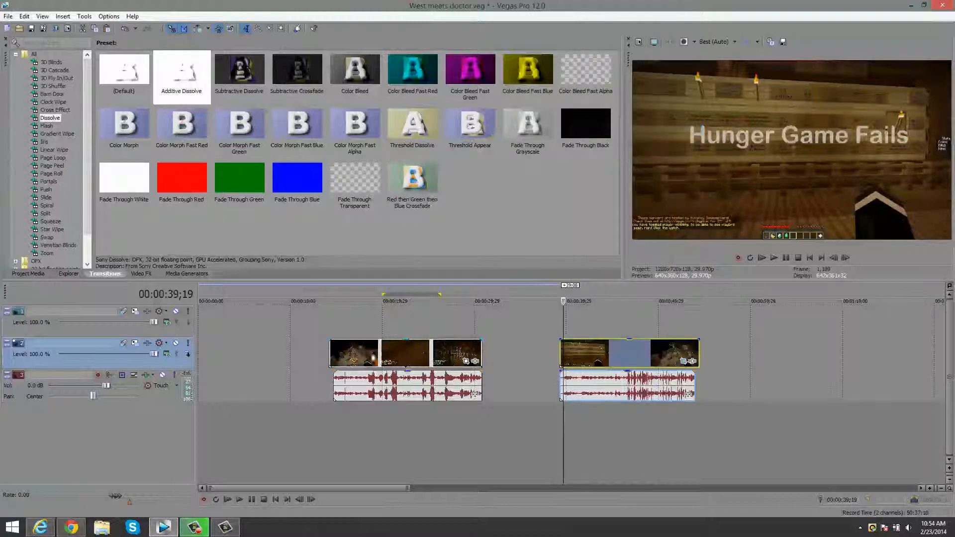
click(370, 353)
right_click(387, 352)
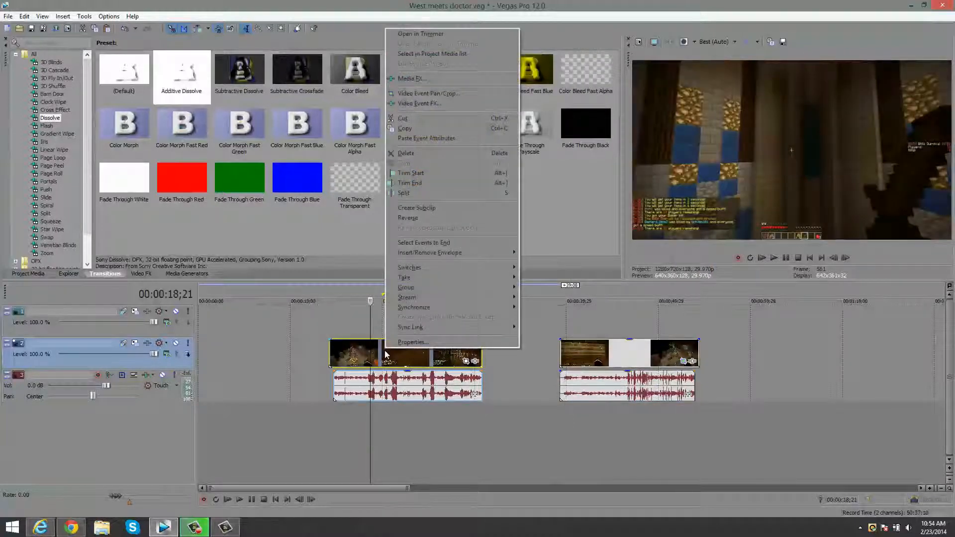
click(426, 138)
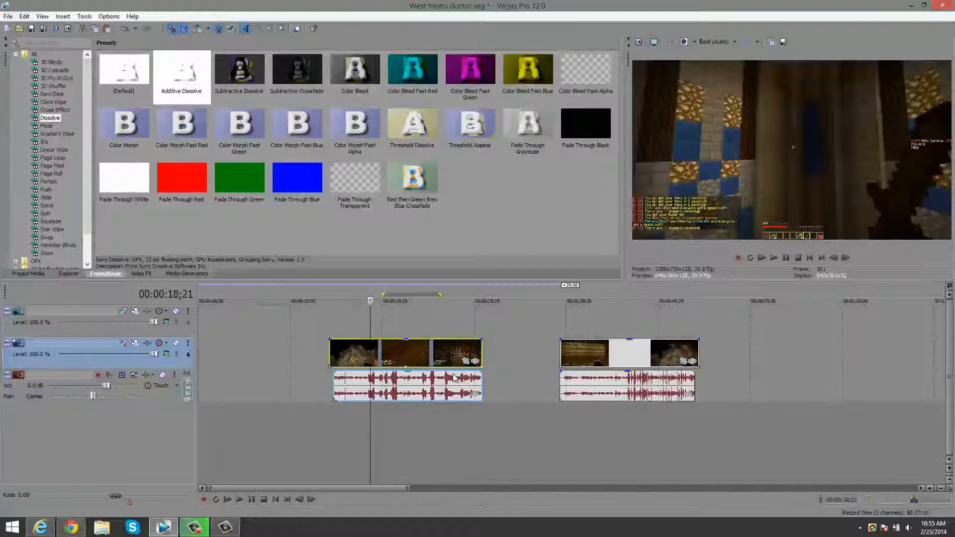
Remove the second clip's audio from its group and move it beyond the end of that video clip.
click(625, 352)
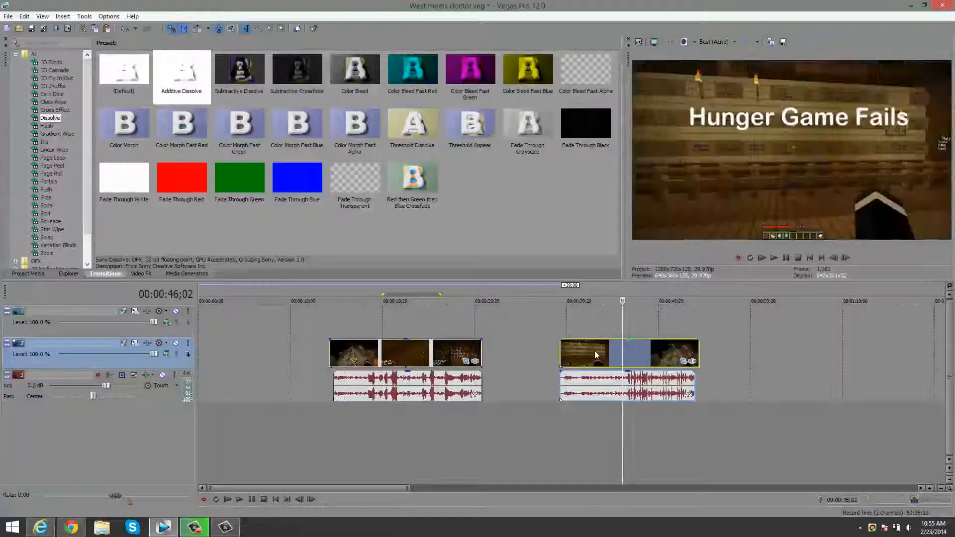
click(604, 383)
right_click(601, 382)
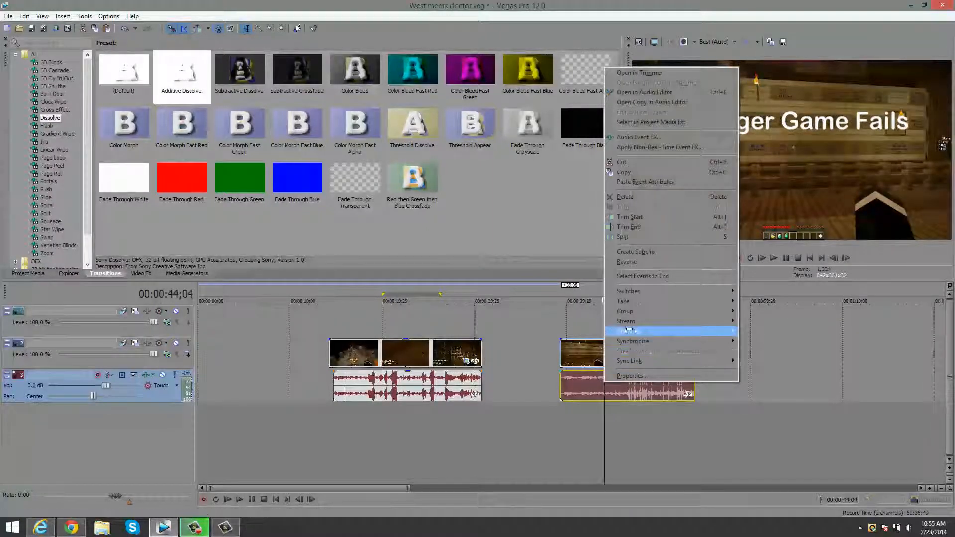
mouse_move(637, 312)
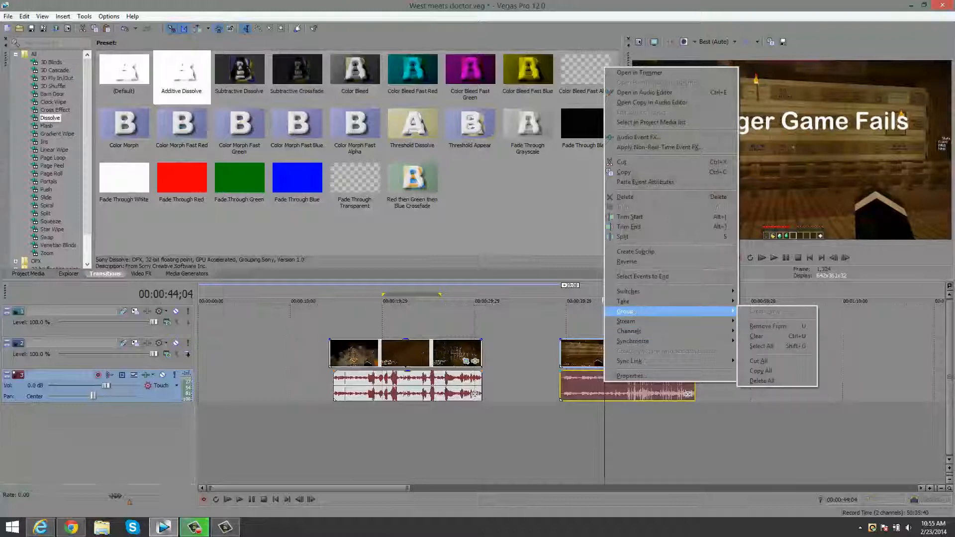
click(783, 327)
drag(621, 387, 799, 379)
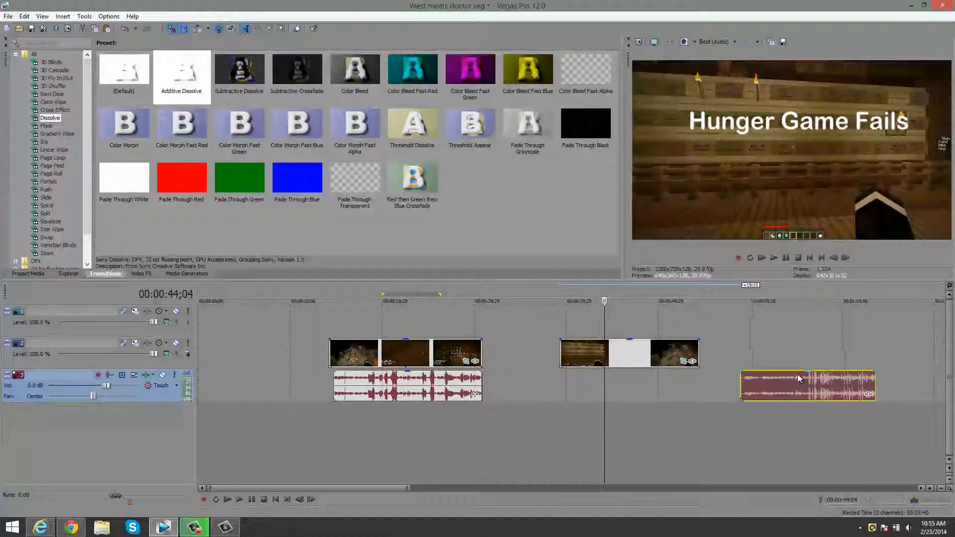
Remove the first clip's audio from its group and swap the two audio events beneath the video clips.
right_click(432, 387)
mouse_move(477, 312)
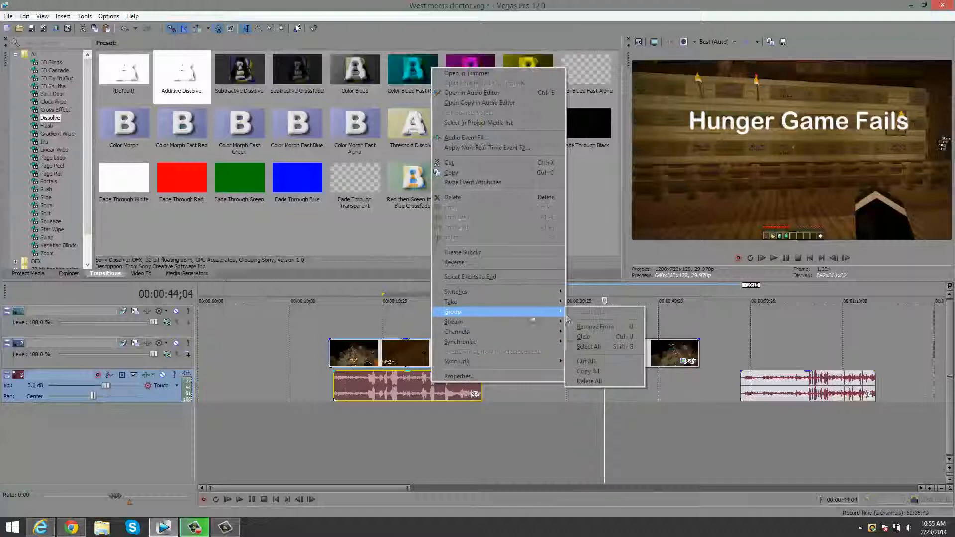
click(605, 327)
drag(416, 388, 637, 394)
drag(821, 393, 428, 398)
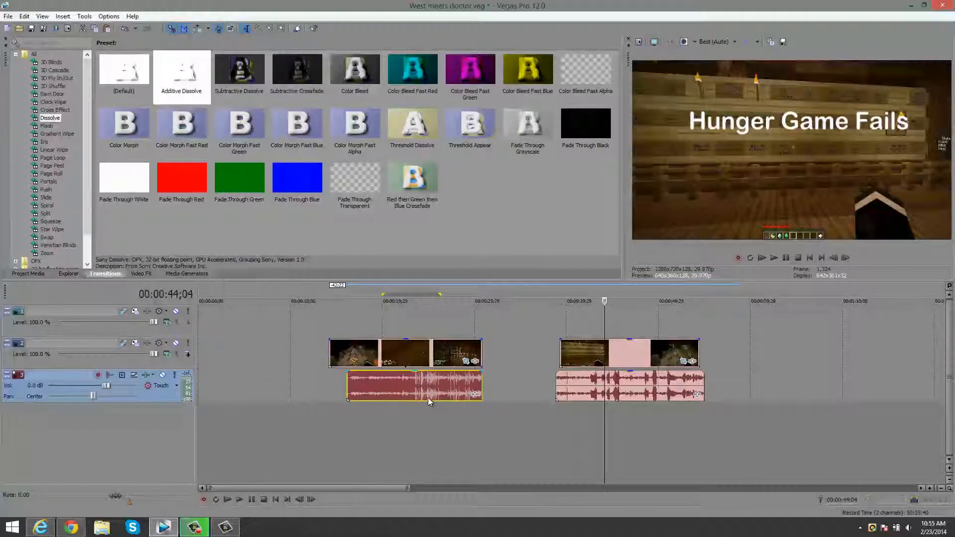
click(413, 359)
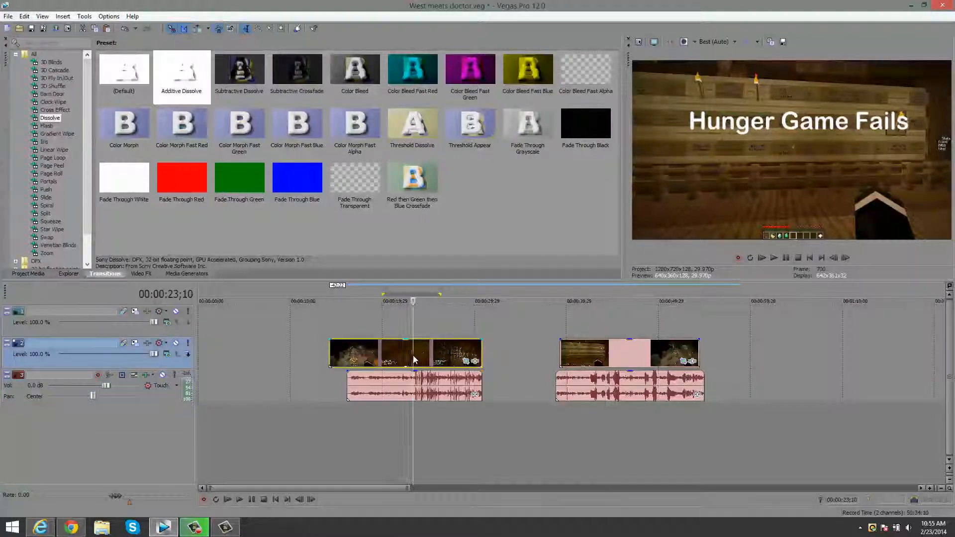
right_click(435, 377)
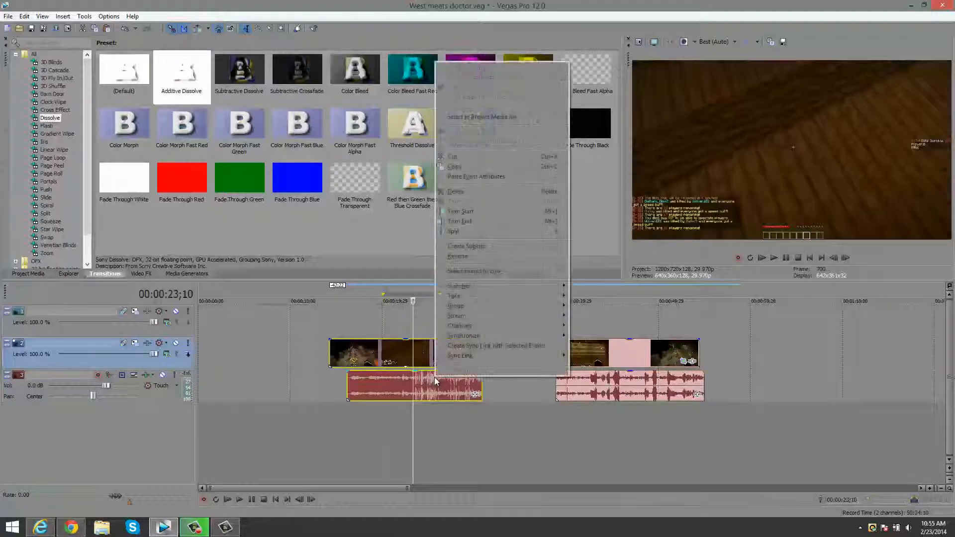
click(398, 354)
click(303, 351)
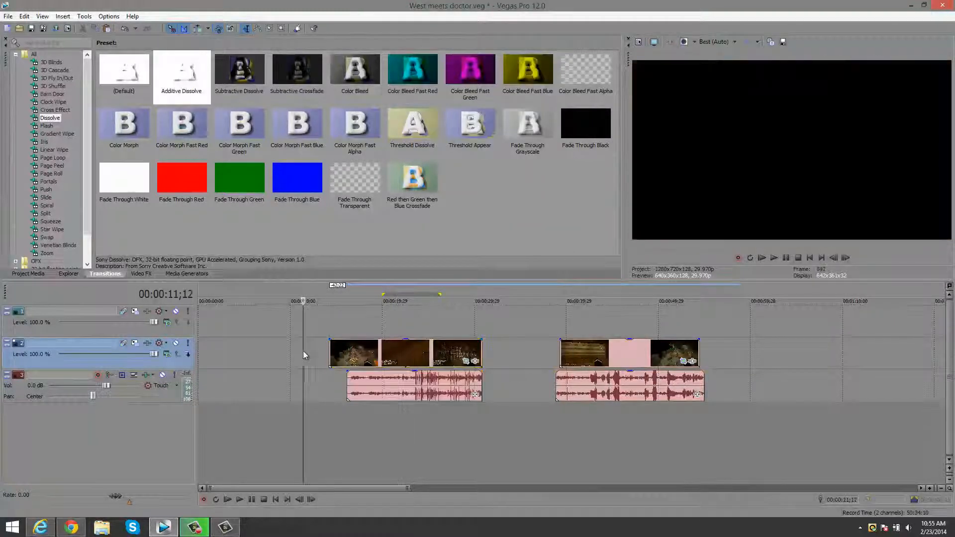
Create a new group from the first video clip and the audio event beneath it, and move the group about two seconds later.
click(405, 347)
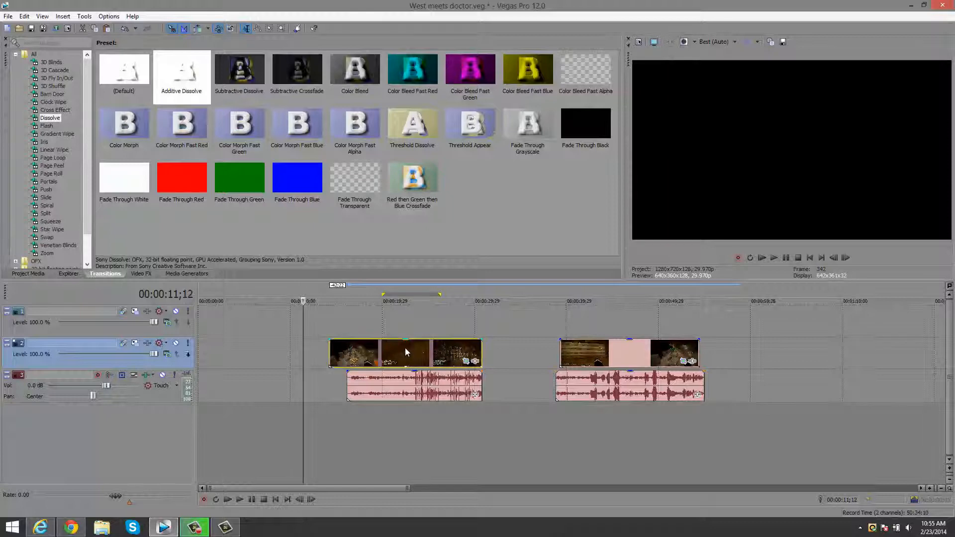
ctrl+click(415, 376)
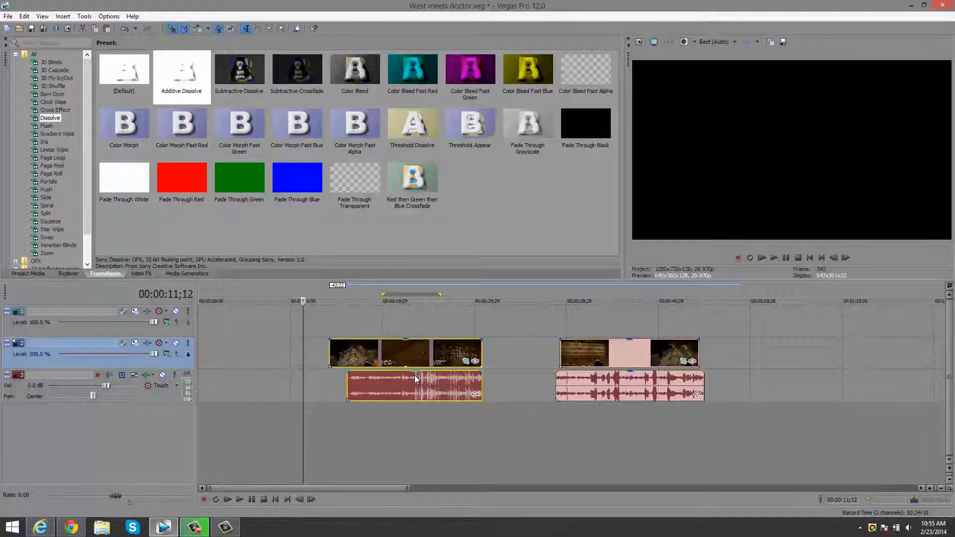
right_click(431, 363)
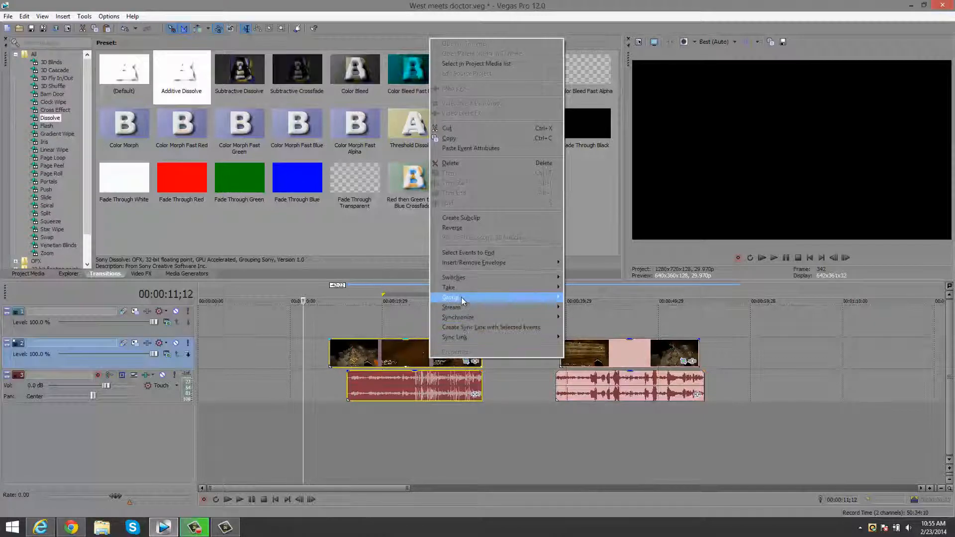
mouse_move(461, 297)
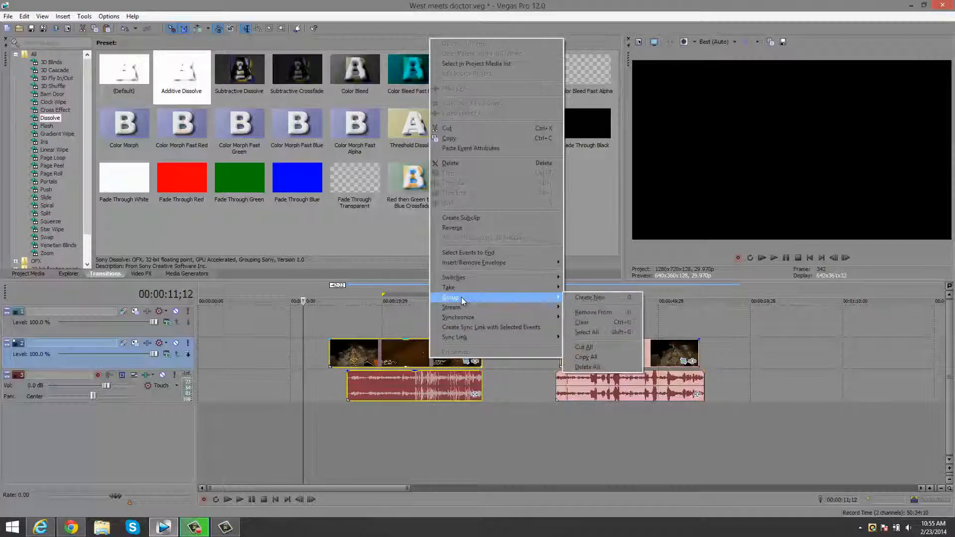
click(587, 298)
click(420, 356)
drag(372, 348, 394, 358)
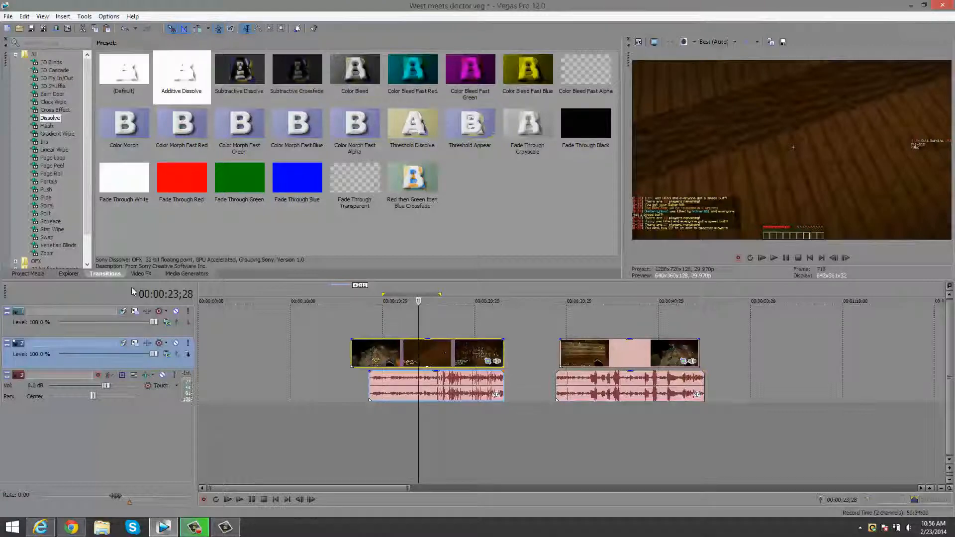
Show the file explorer and the project media, and arm the audio track for recording with the proposed recorded files folder.
click(71, 274)
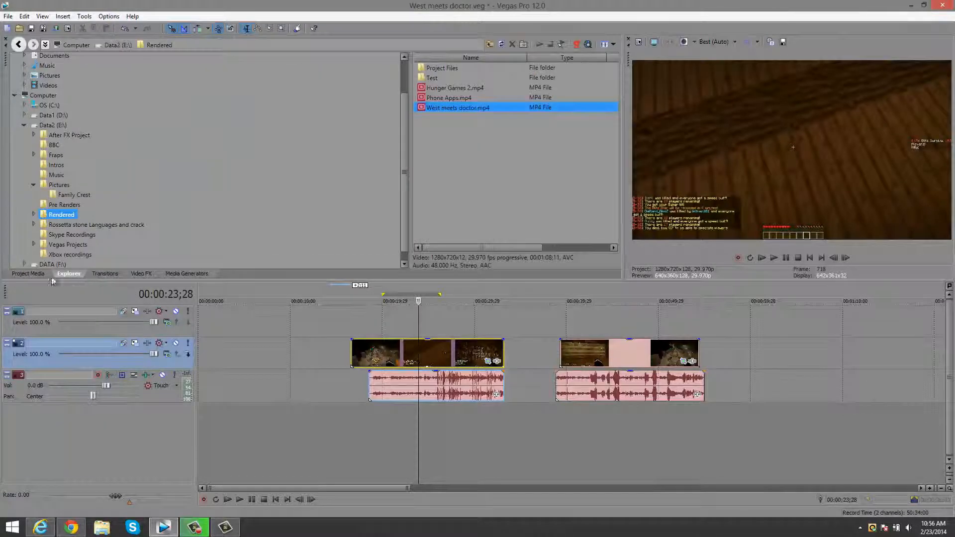
click(39, 273)
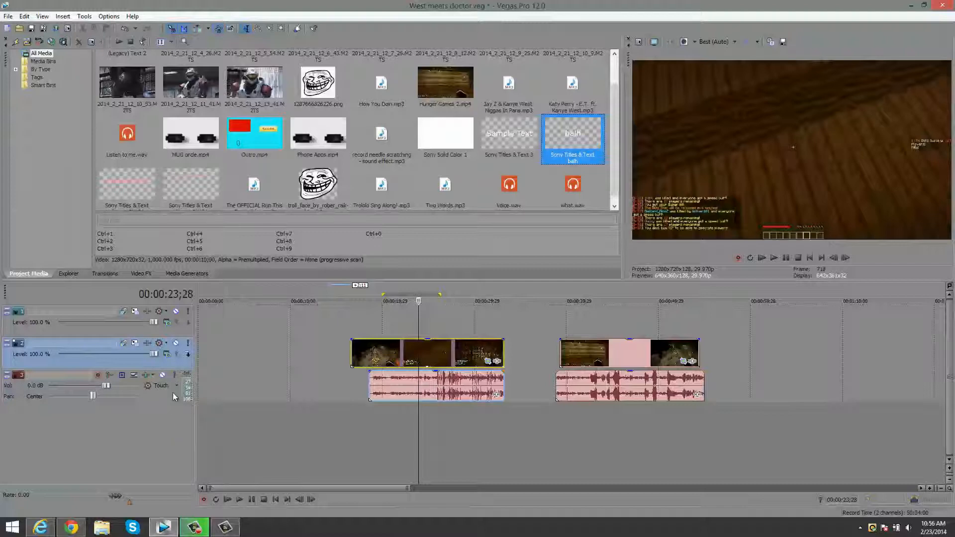
click(200, 389)
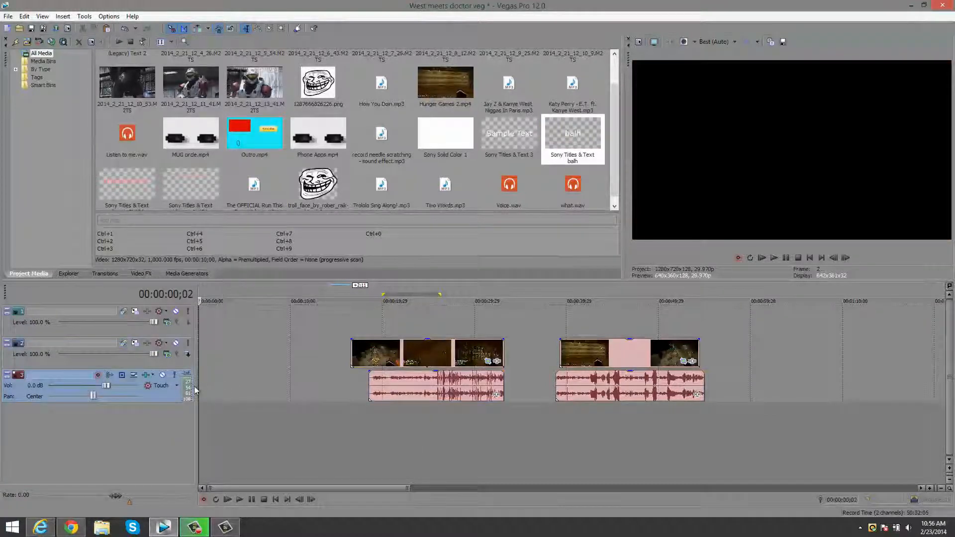
click(98, 375)
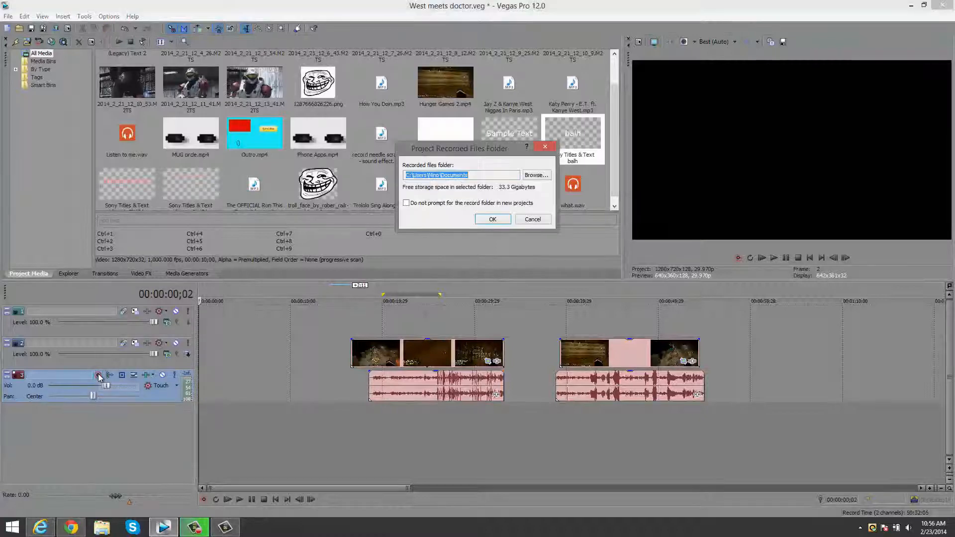
click(492, 219)
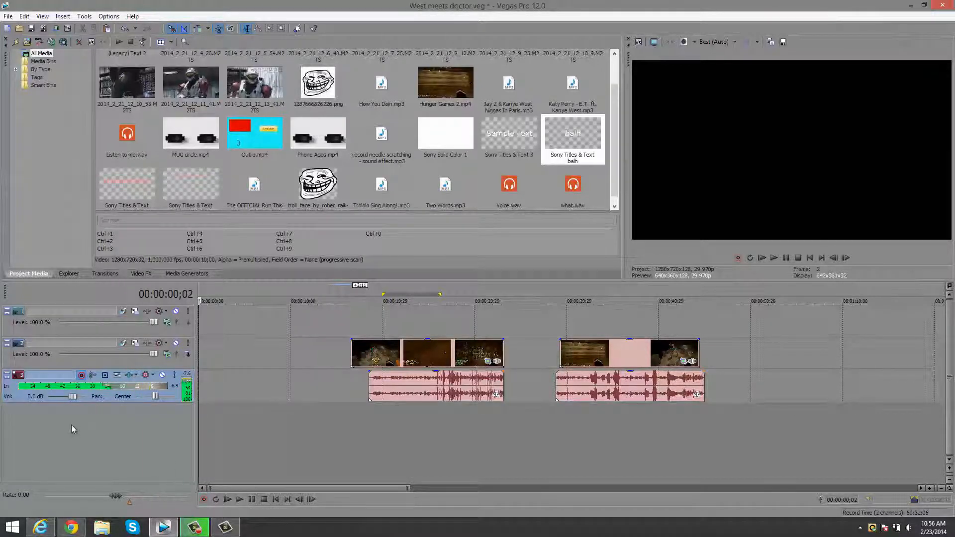
Delete the audio track and move the first video clip earlier so that it starts at about 3 seconds.
right_click(26, 395)
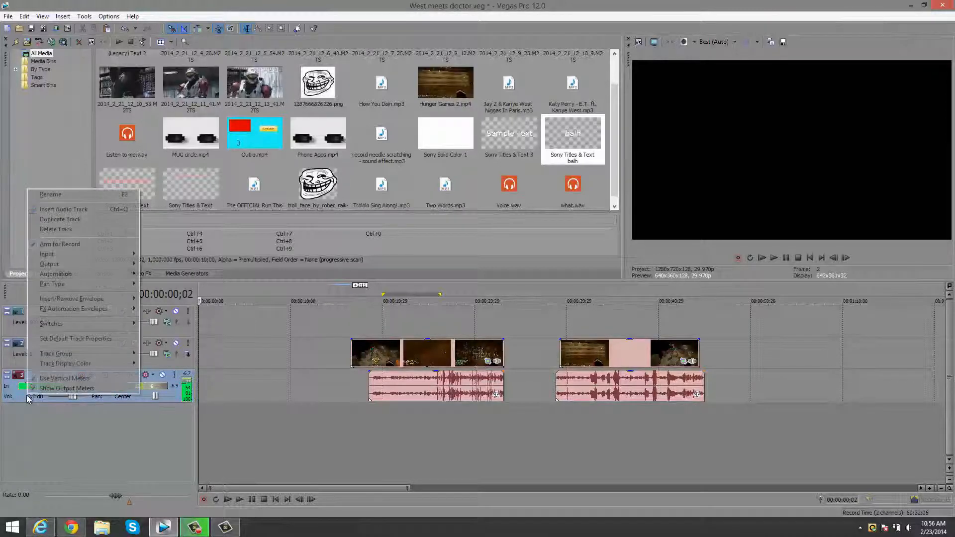
click(64, 230)
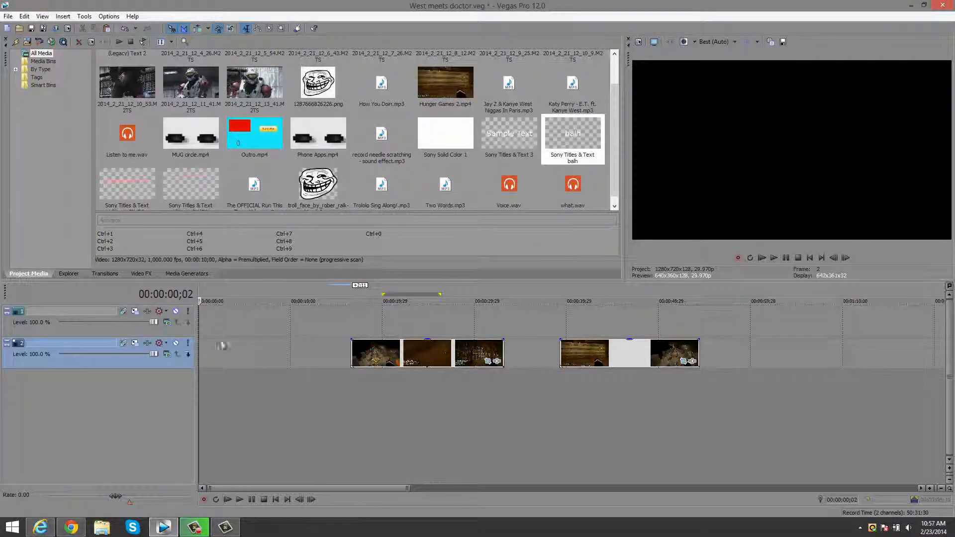
click(323, 313)
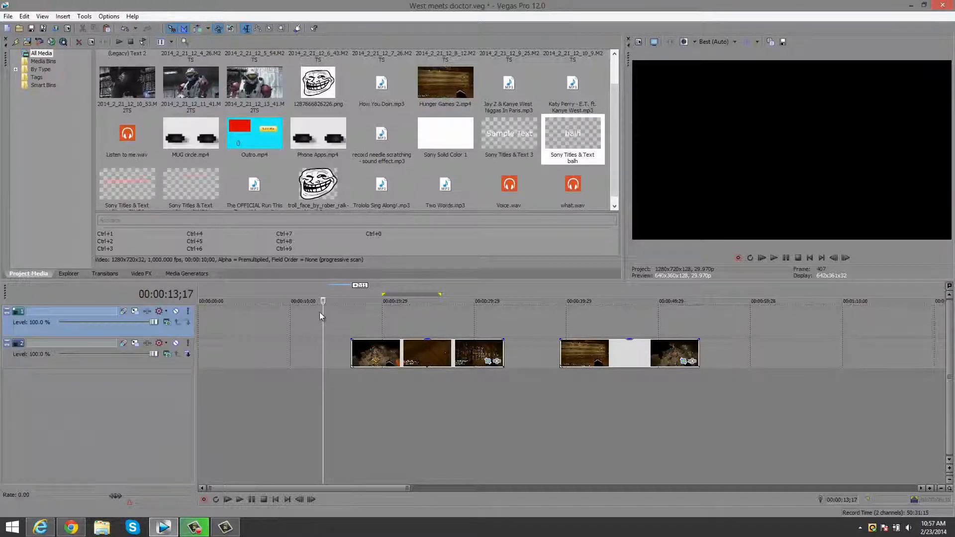
click(374, 355)
drag(356, 350, 232, 350)
click(237, 348)
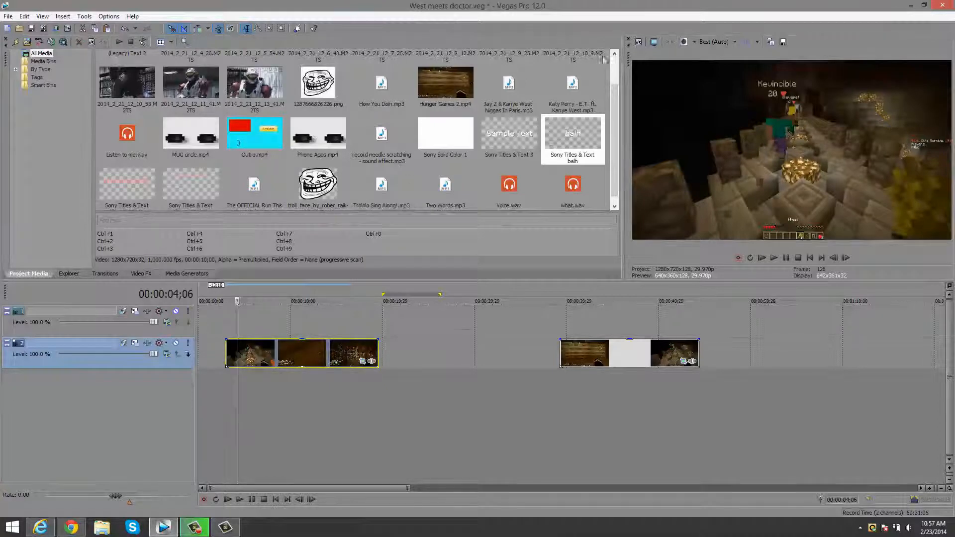
Set the video preview quality to Draft (Quarter).
click(714, 42)
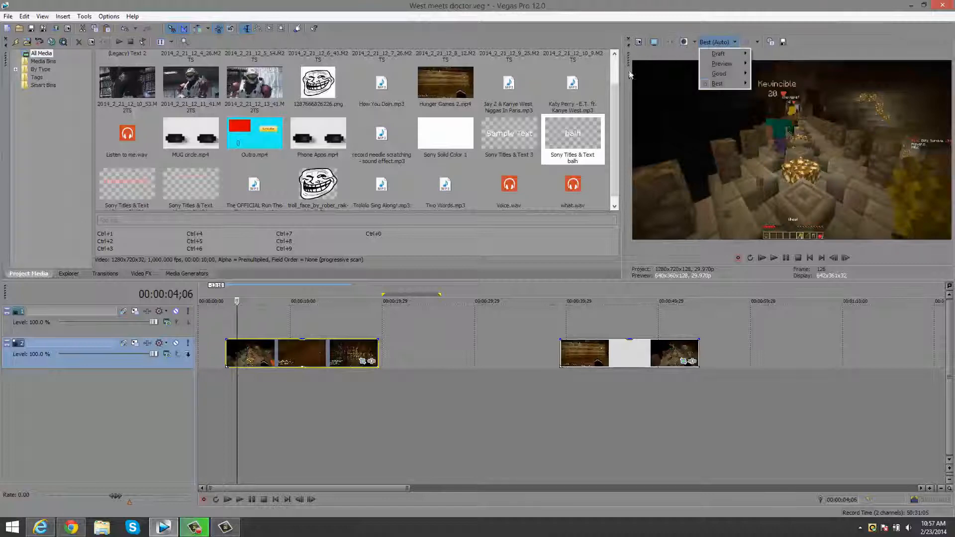
mouse_move(717, 56)
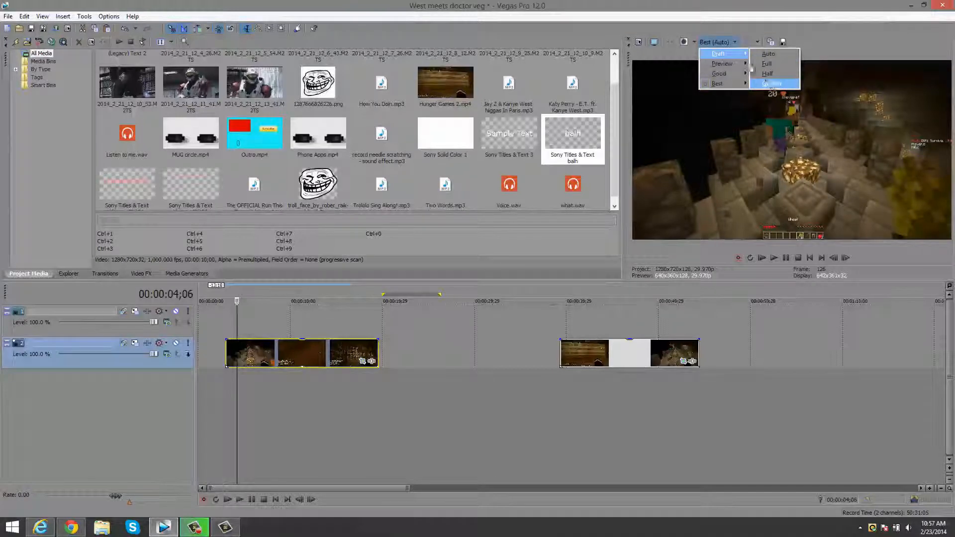
click(771, 84)
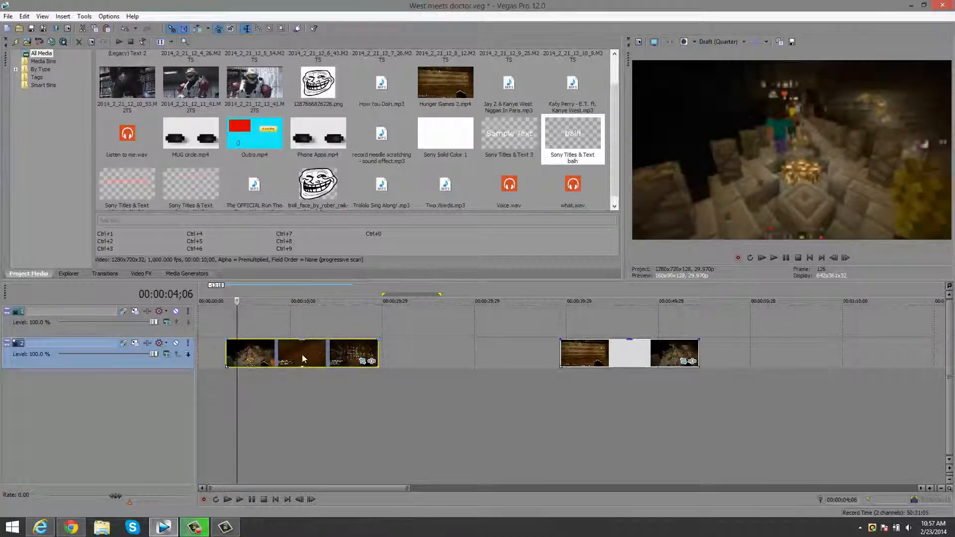
Mark the first video clip's full length as the loop region, check both of its ends, and clear the time selection.
double_click(287, 354)
mouse_move(226, 298)
mouse_down()
mouse_move(288, 297)
mouse_move(227, 298)
mouse_up()
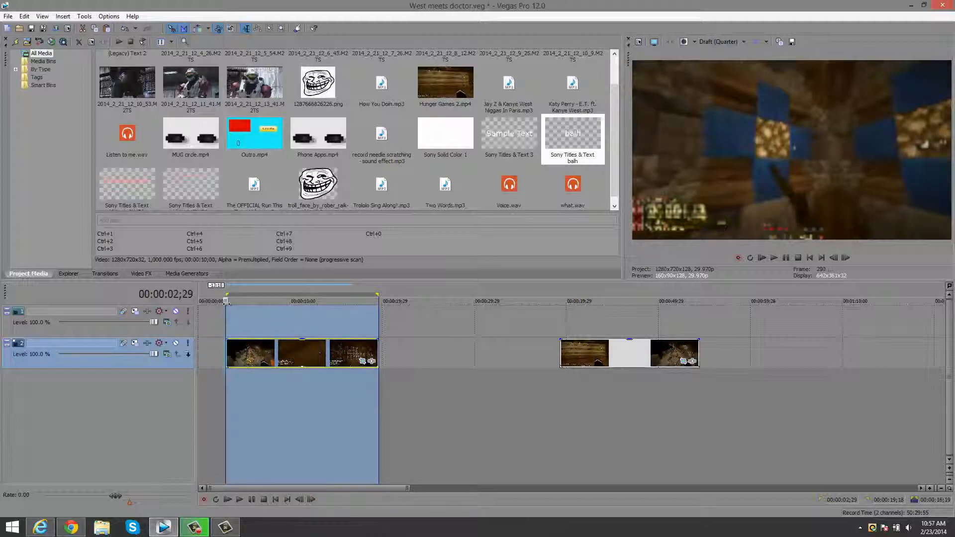
mouse_move(379, 293)
mouse_down()
mouse_move(356, 294)
mouse_move(378, 294)
mouse_up()
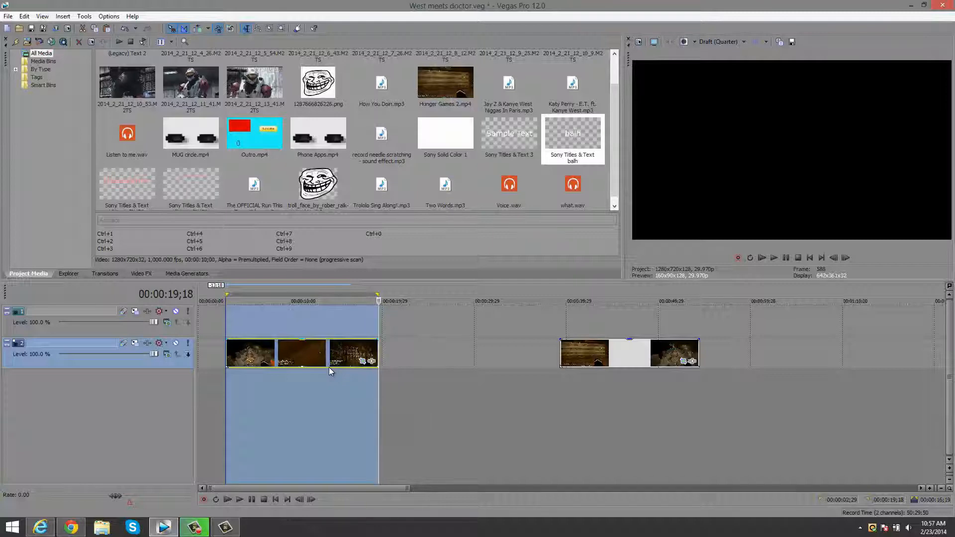
click(300, 351)
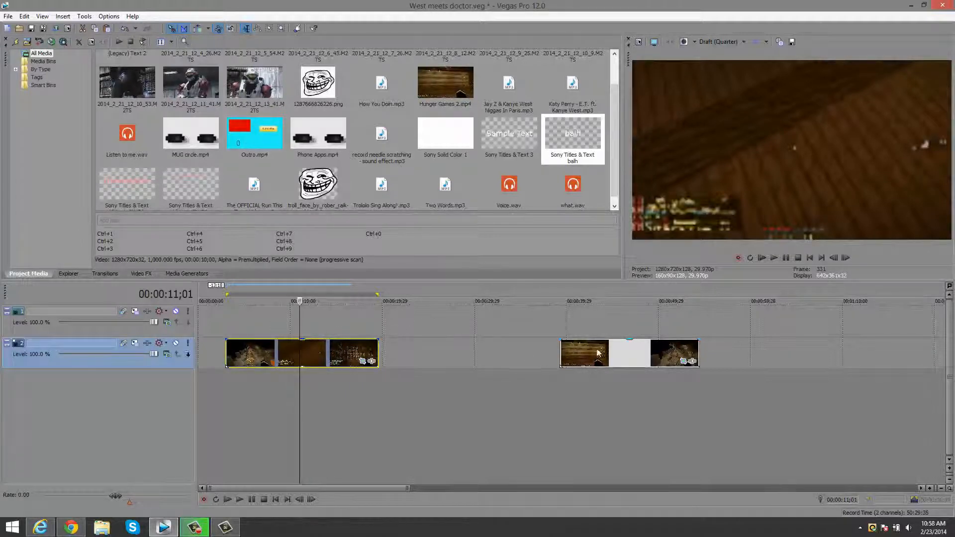
Mark the second clip's length as the loop region and shift its ends to about 15 and 25 seconds.
double_click(634, 350)
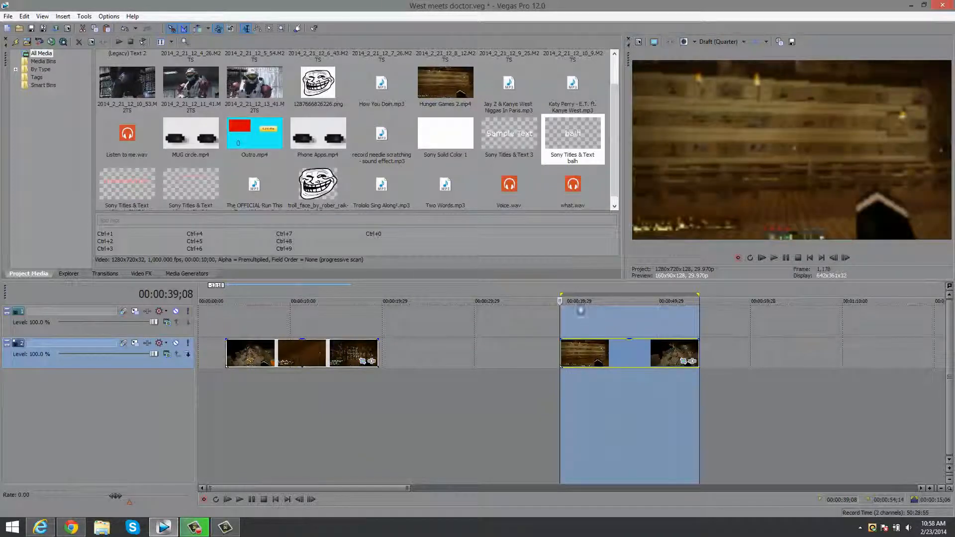
drag(561, 295, 319, 322)
drag(685, 292, 415, 294)
click(418, 339)
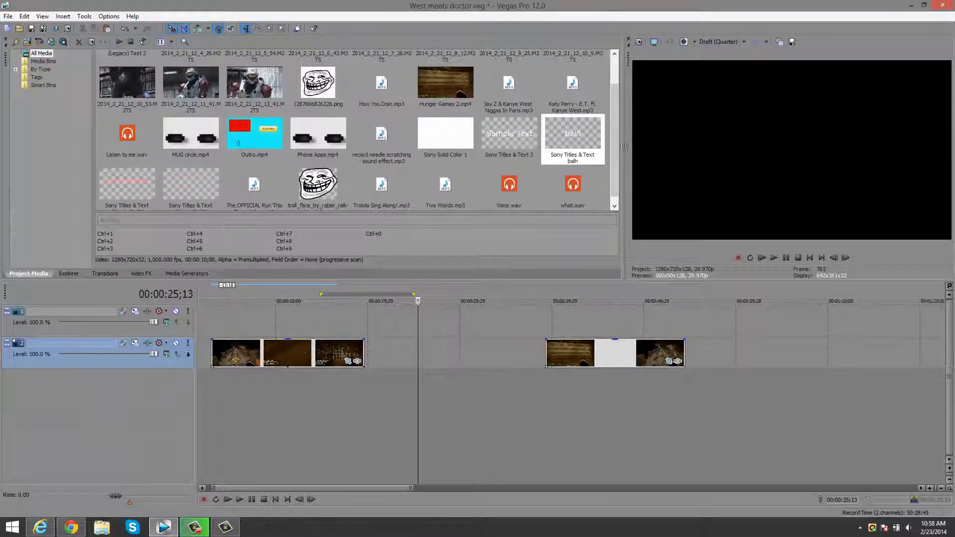
Review the media generators, video effects, transitions and file explorer, and examine the first clip's Pan/Crop window.
click(172, 274)
click(139, 274)
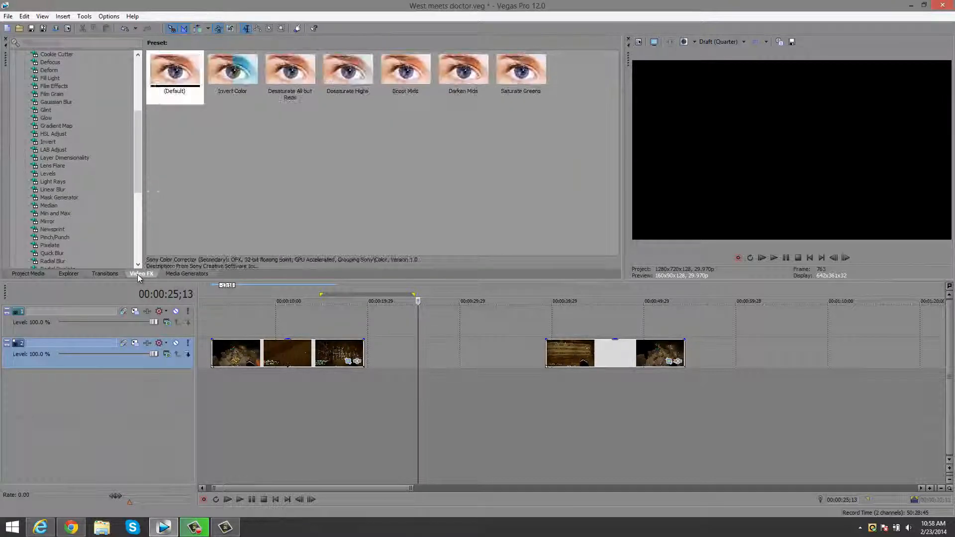
click(103, 274)
click(66, 274)
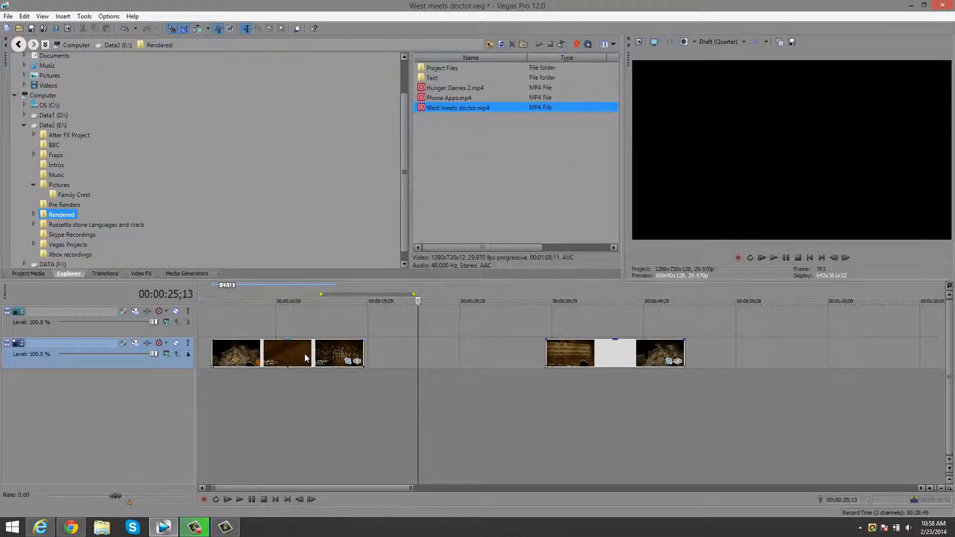
click(334, 355)
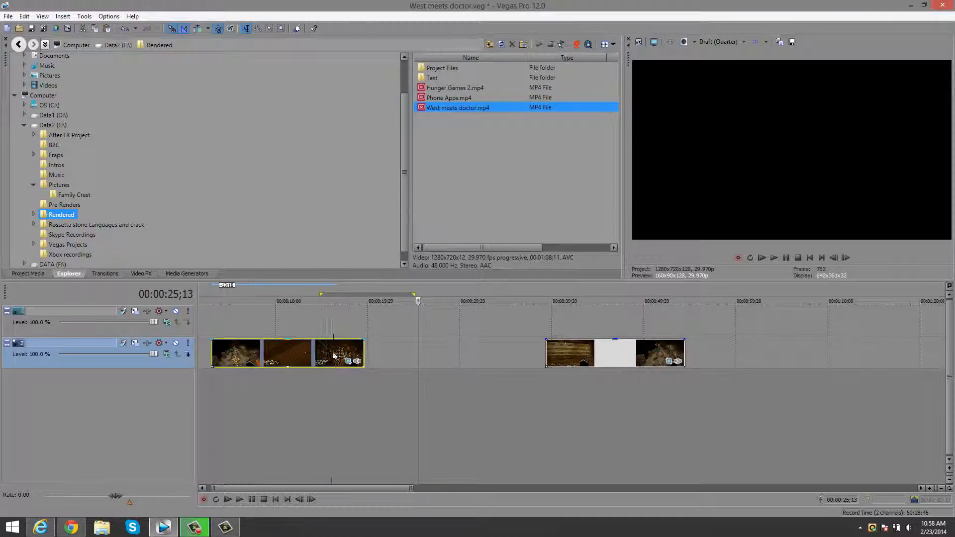
click(347, 362)
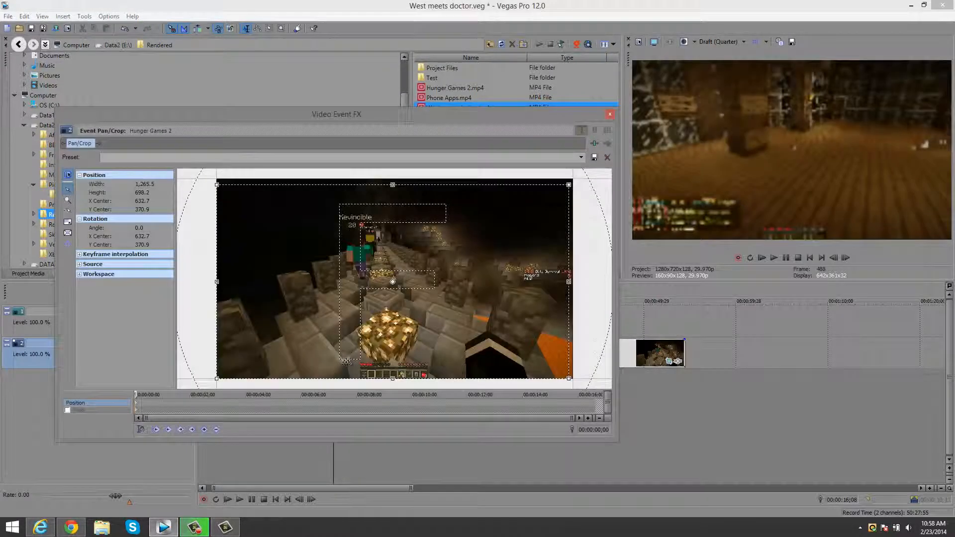
drag(424, 118, 497, 163)
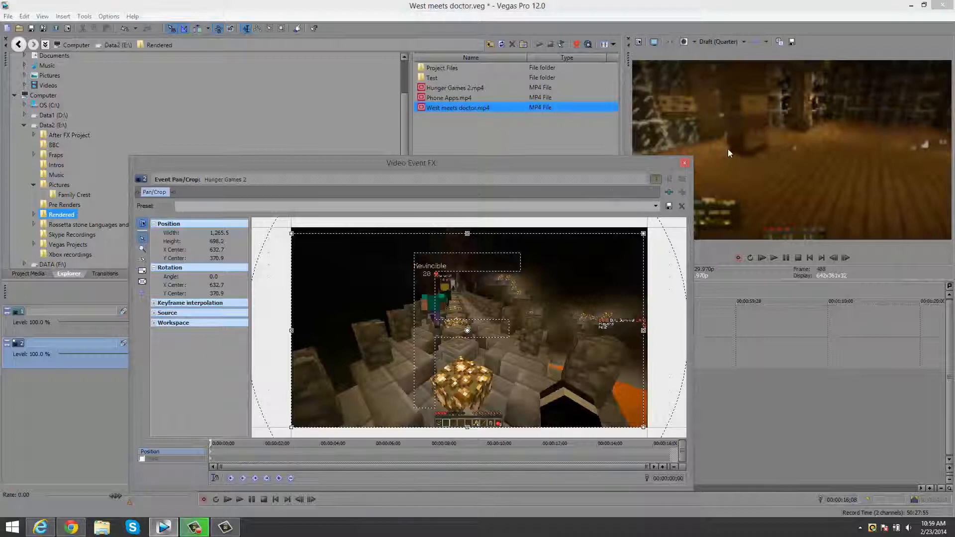
click(685, 162)
Place a default Titles & Text event on the upper track above the first clip, starting at about 4.5 seconds, and preview it.
click(142, 273)
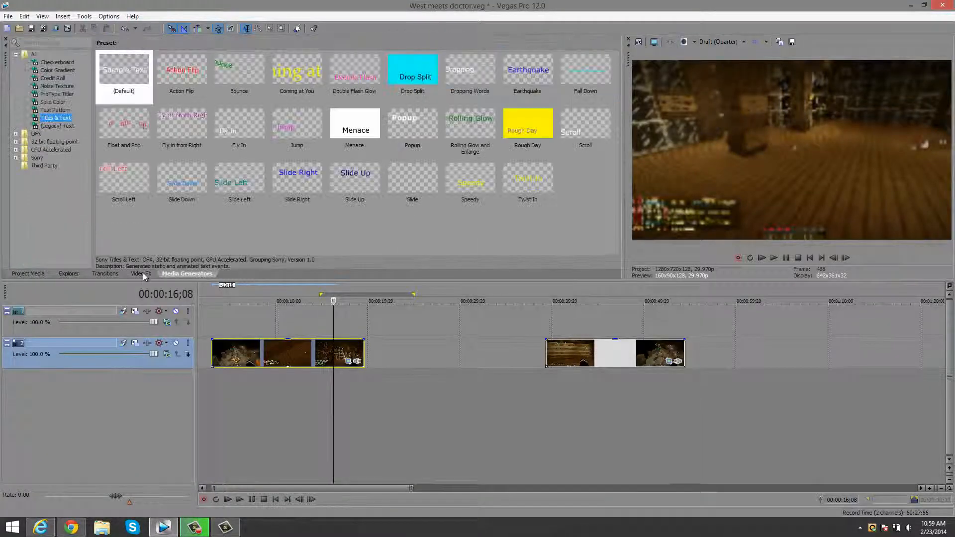
click(105, 274)
click(168, 273)
drag(132, 75, 229, 320)
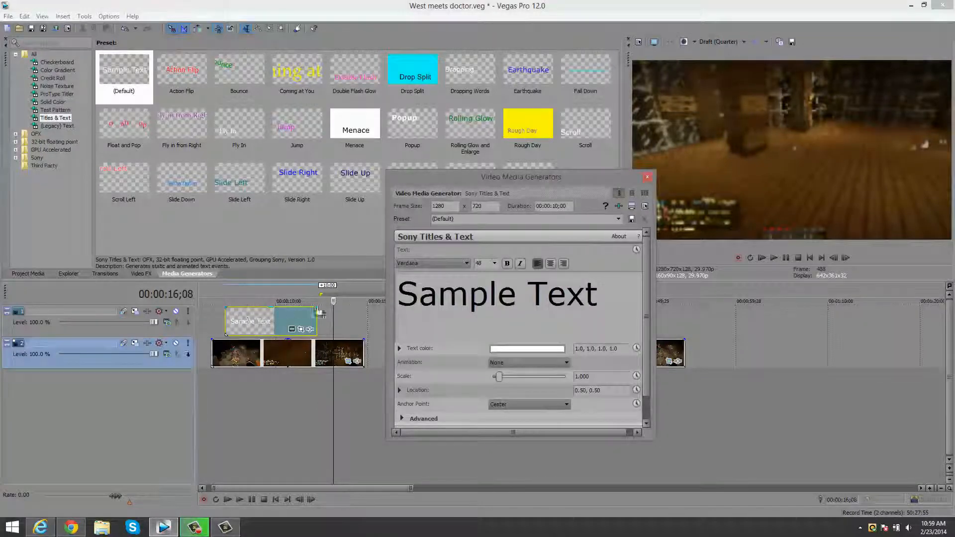
click(647, 177)
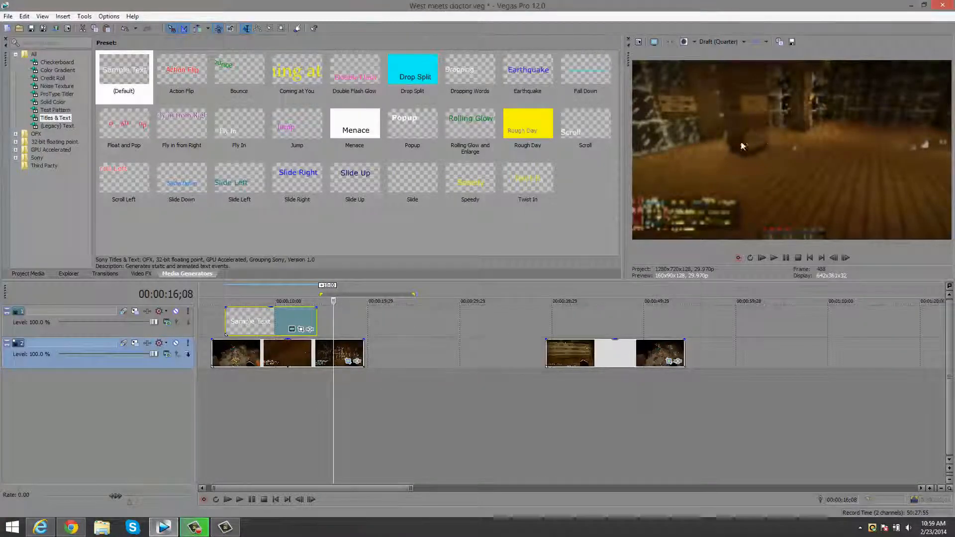
click(249, 416)
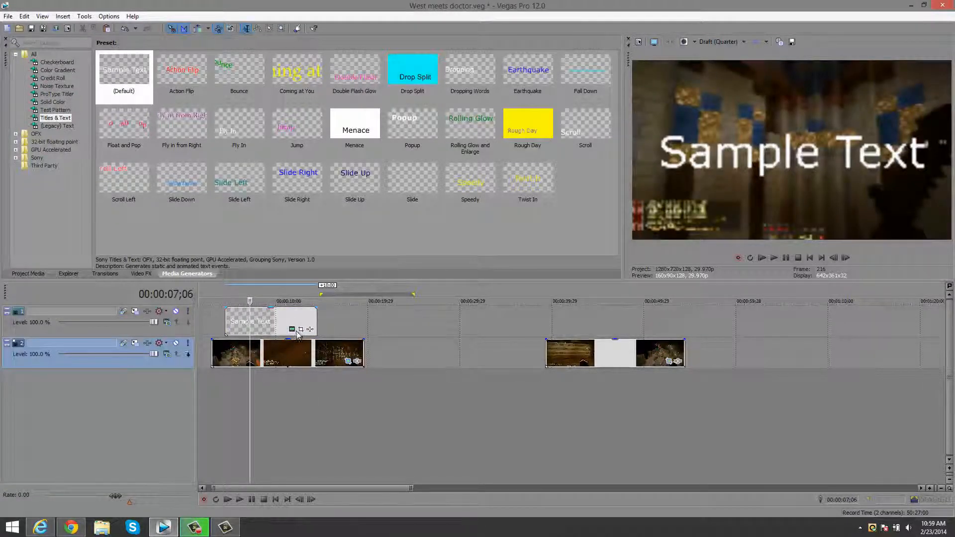
scroll(312, 344, up, 5)
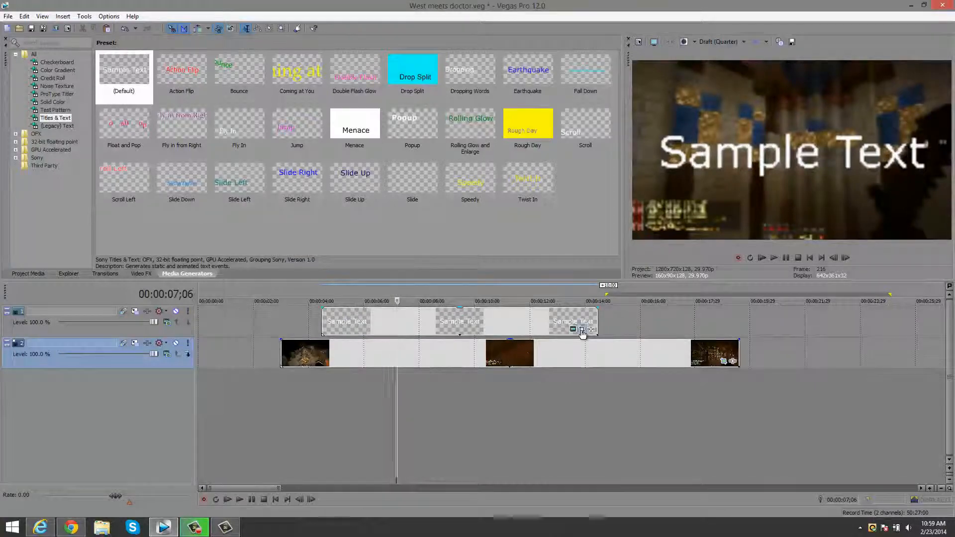
Open Pan/Crop for the title event and rotate its frame to -22 degrees with a position keyframe at about 5 seconds.
click(582, 329)
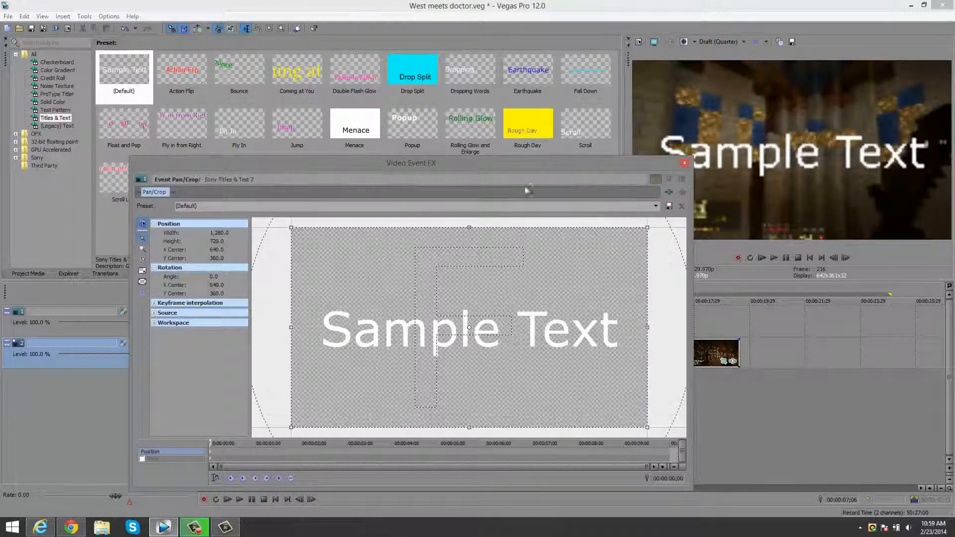
scroll(473, 360, down, 4)
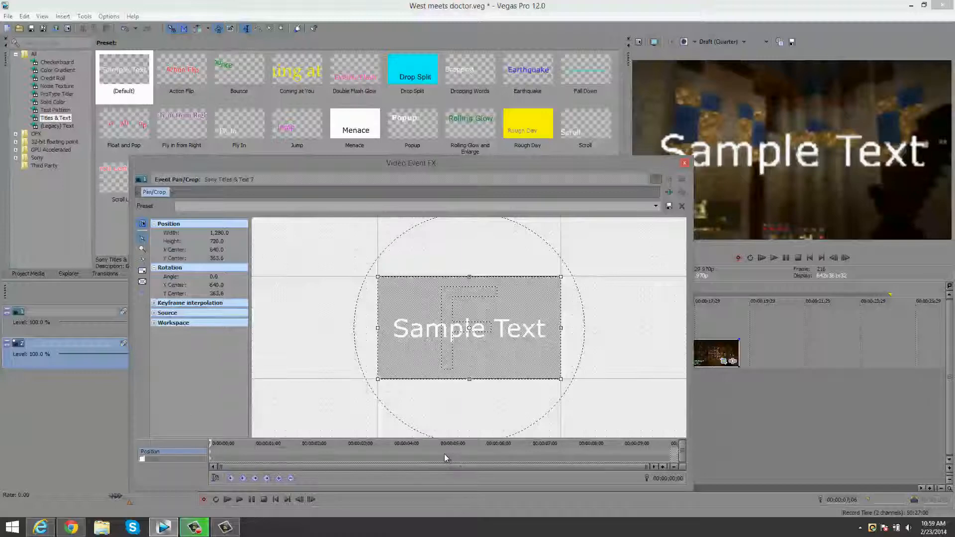
drag(367, 320, 377, 353)
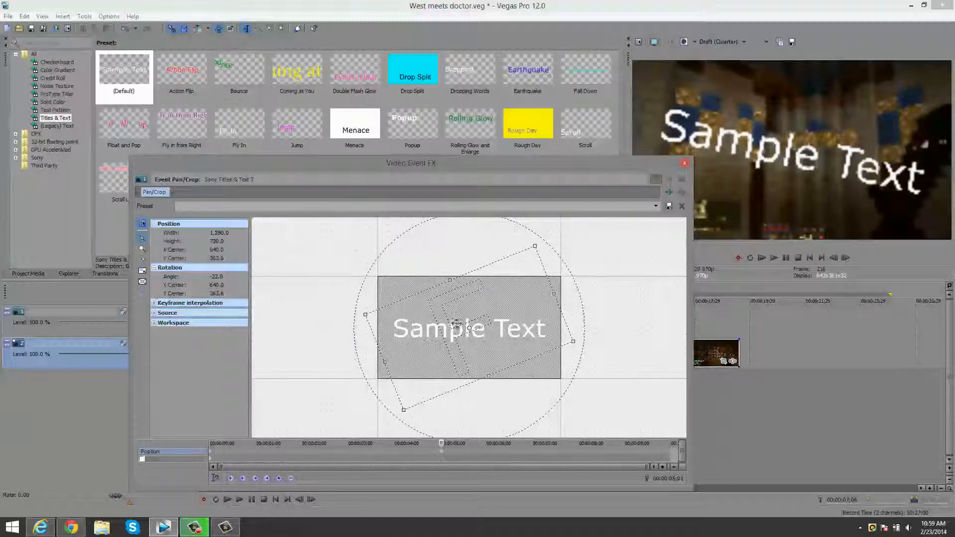
Step frame by frame through the title's Pan/Crop rotation from its start to just before the 5-second keyframe.
click(223, 444)
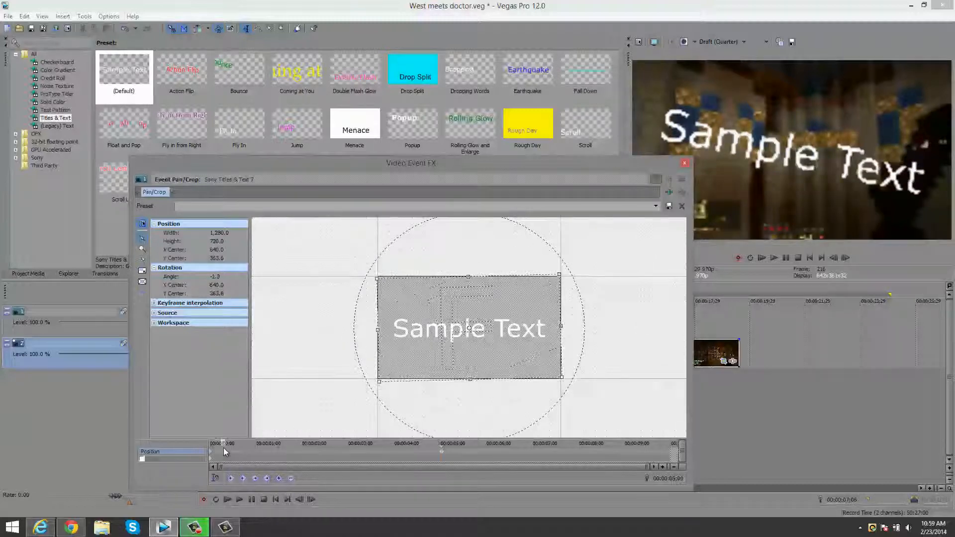
key(Right)
key(Right)
key(Right)
key(Right)
key(Right)
key(Right)
key(Right)
key(Right)
key(Right)
key(Right)
key(Right)
key(Right)
key(Right)
key(Right)
key(Right)
key(Right)
key(Right)
key(Right)
key(Right)
key(Right)
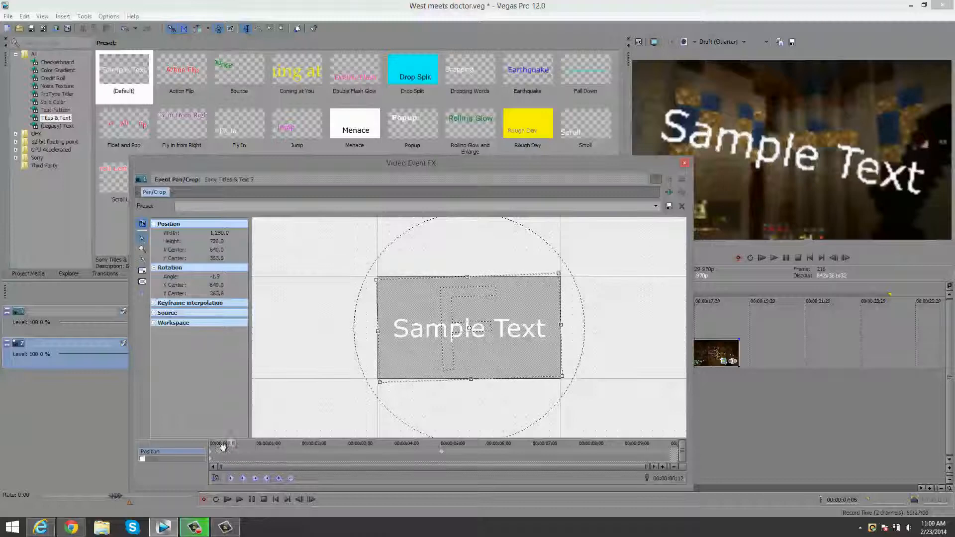
key(Right)
key(Right)
key(Right)
key(Right)
key(Right)
key(Right)
key(Right)
key(Right)
key(Right)
key(Right)
key(Right)
key(Right)
key(Right)
key(Right)
key(Right)
key(Right)
key(Right)
key(Right)
key(Right)
key(Right)
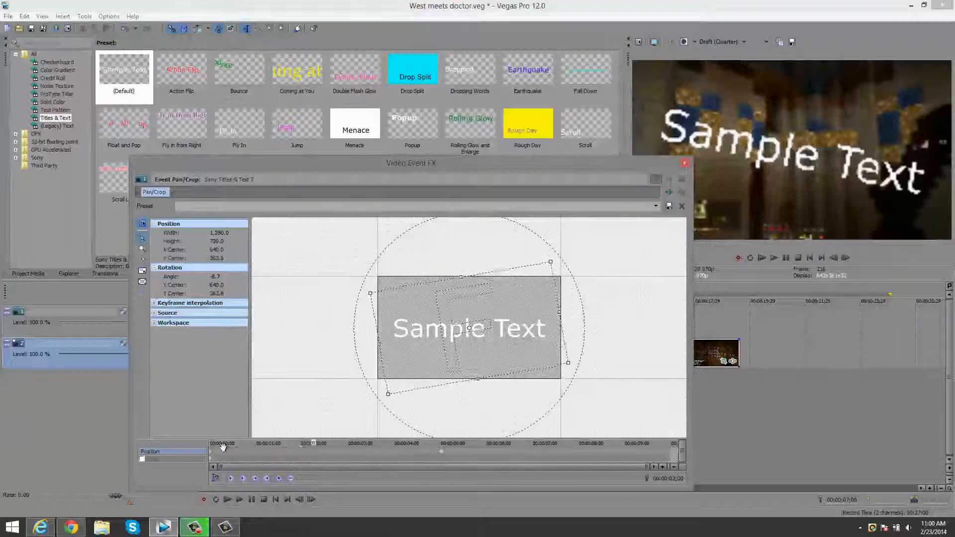
key(Right)
key(Right)
key(Right)
key(Right)
key(Right)
key(Right)
key(Right)
key(Right)
key(Right)
key(Right)
key(Right)
key(Right)
key(Right)
key(Right)
key(Right)
key(Right)
key(Right)
key(Right)
key(Right)
key(Right)
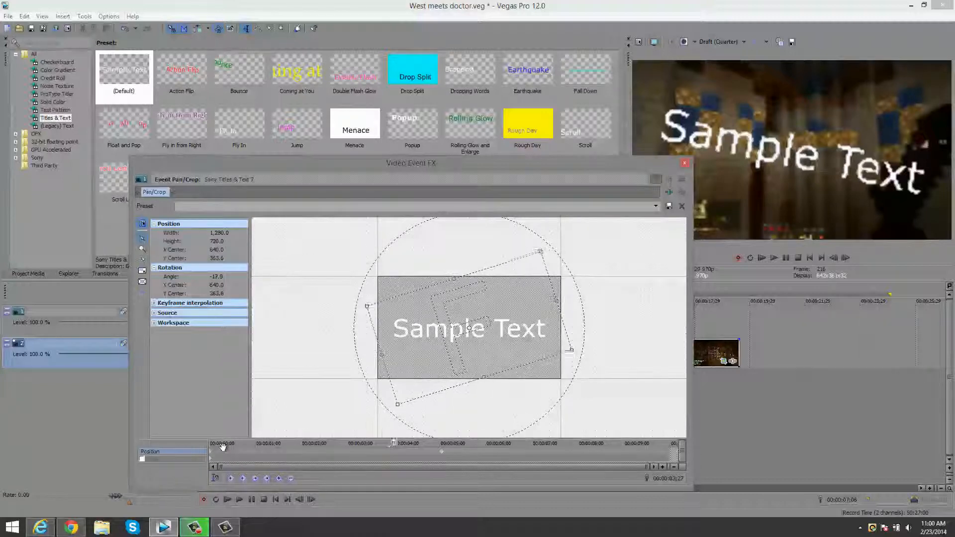
key(Right)
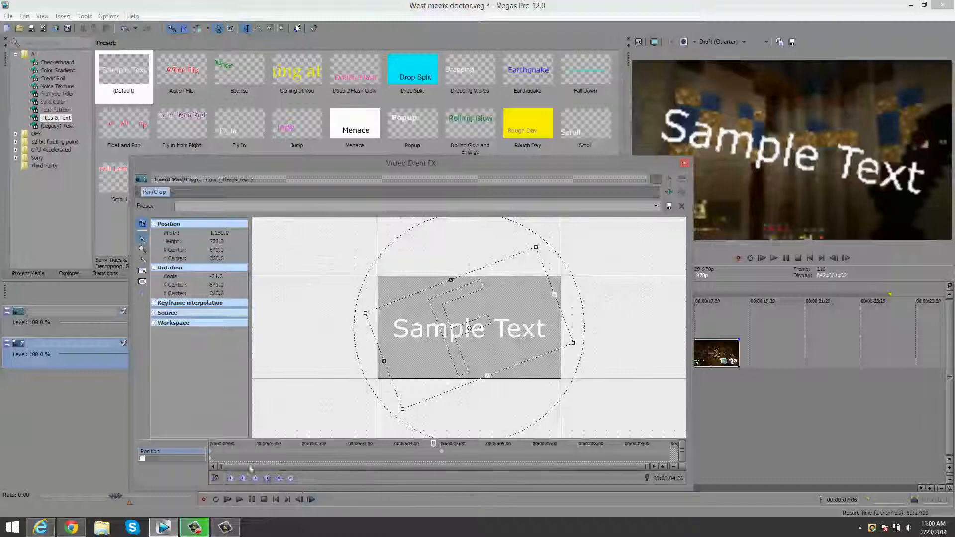
Copy the title's unrotated starting position keyframe and paste it just before the rotated keyframe, at 00:00:04;26.
click(212, 456)
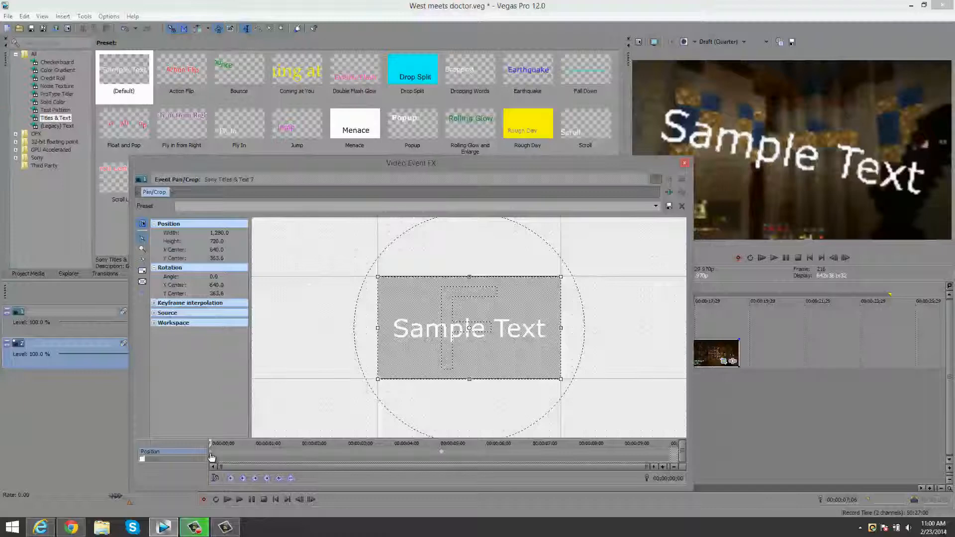
right_click(211, 455)
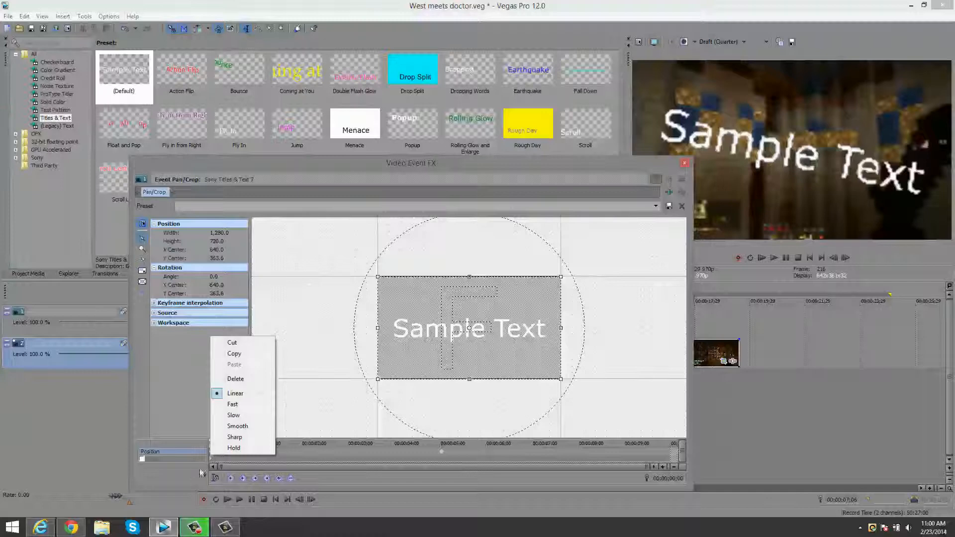
click(201, 473)
right_click(210, 453)
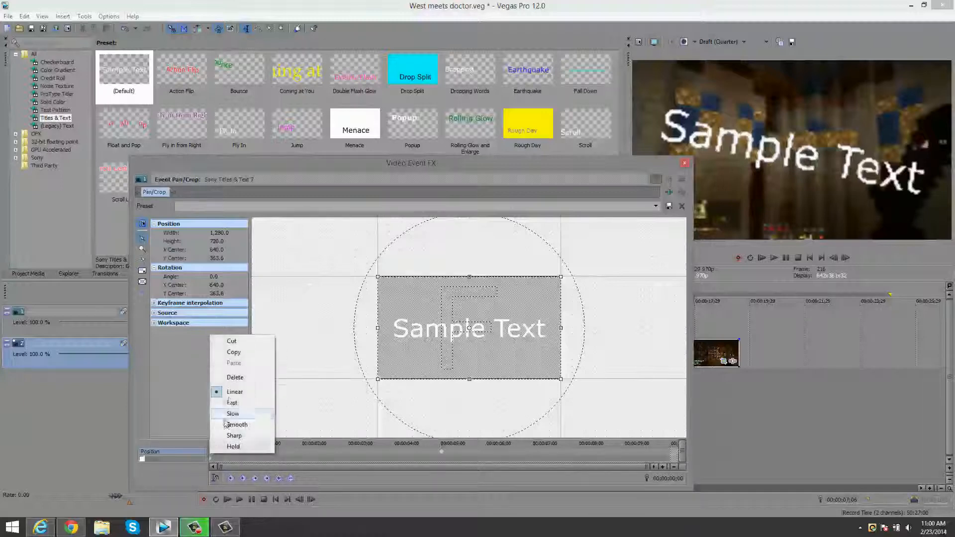
click(238, 354)
click(432, 453)
click(441, 455)
click(434, 455)
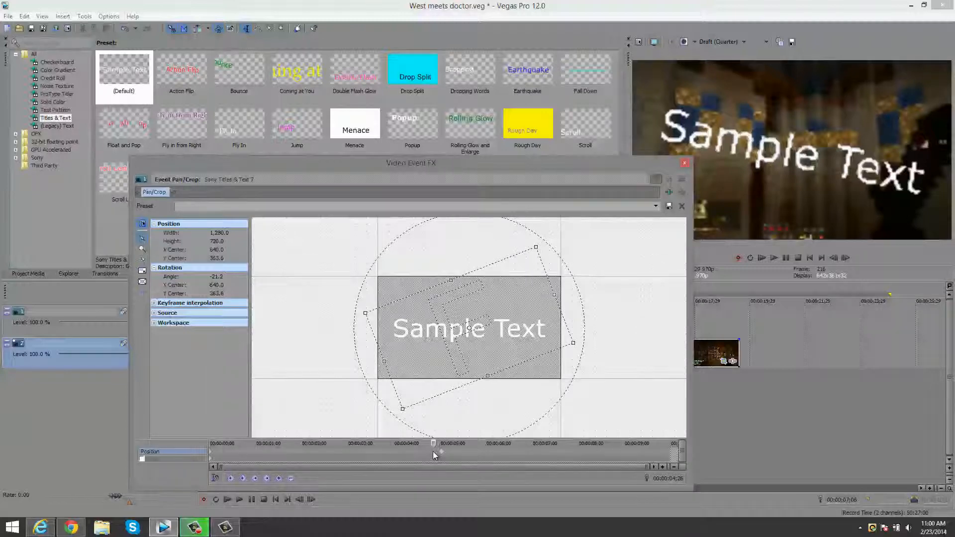
key(ctrl+v)
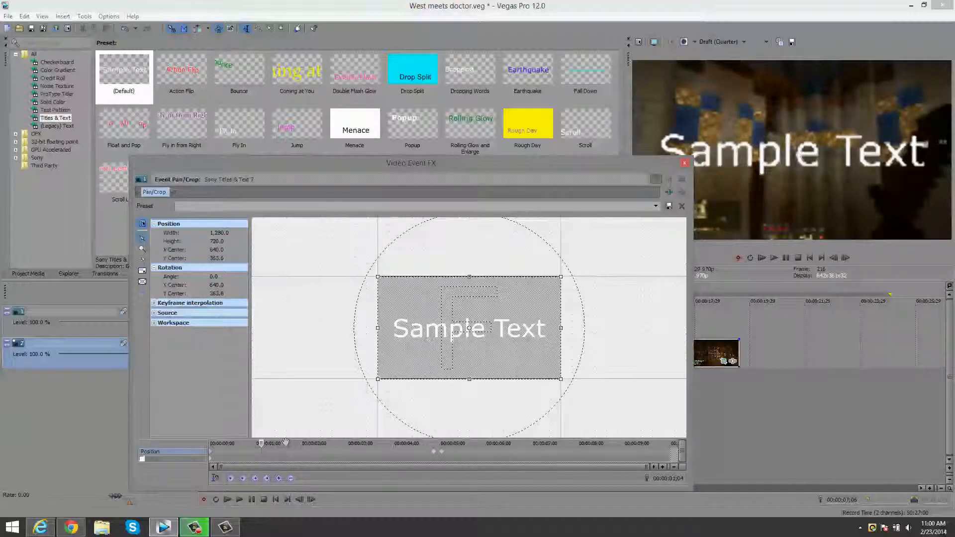
Step through the frames between the pasted and rotated keyframes to check the quick rotation, and close the Pan/Crop window.
key(Right)
key(Right)
key(Right)
click(439, 452)
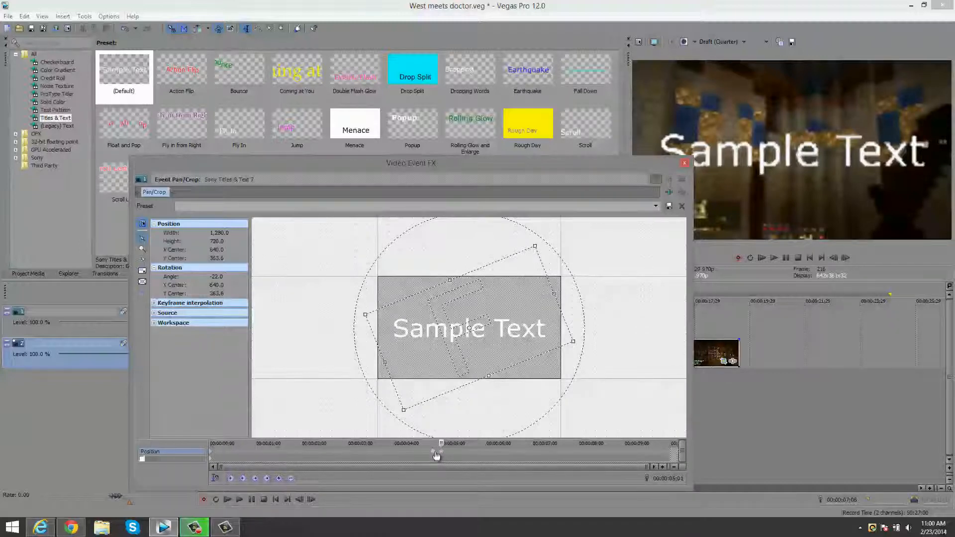
click(436, 453)
key(Right)
key(Right)
key(Right)
key(Right)
key(Right)
key(Left)
key(Left)
key(Left)
key(Left)
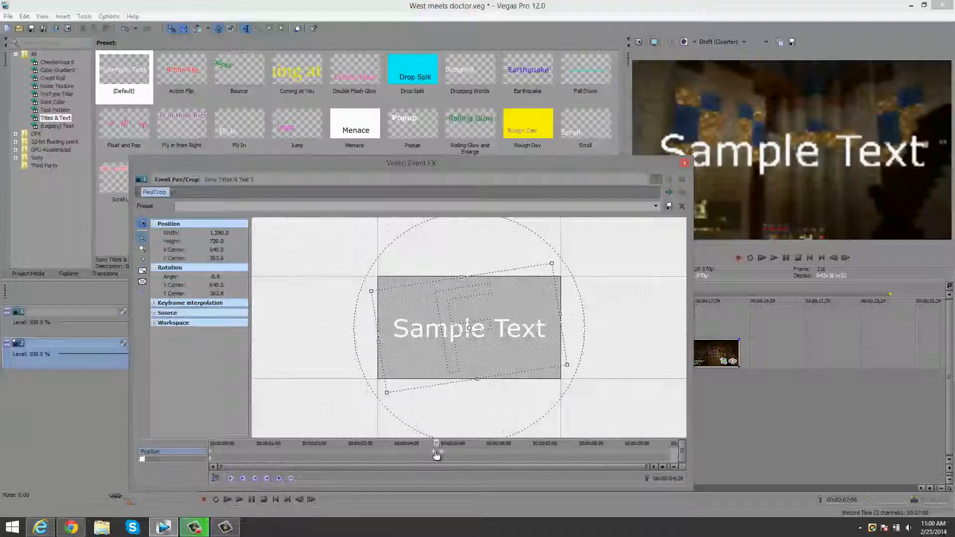
key(Right)
key(Right)
key(Right)
key(Right)
key(Right)
key(Right)
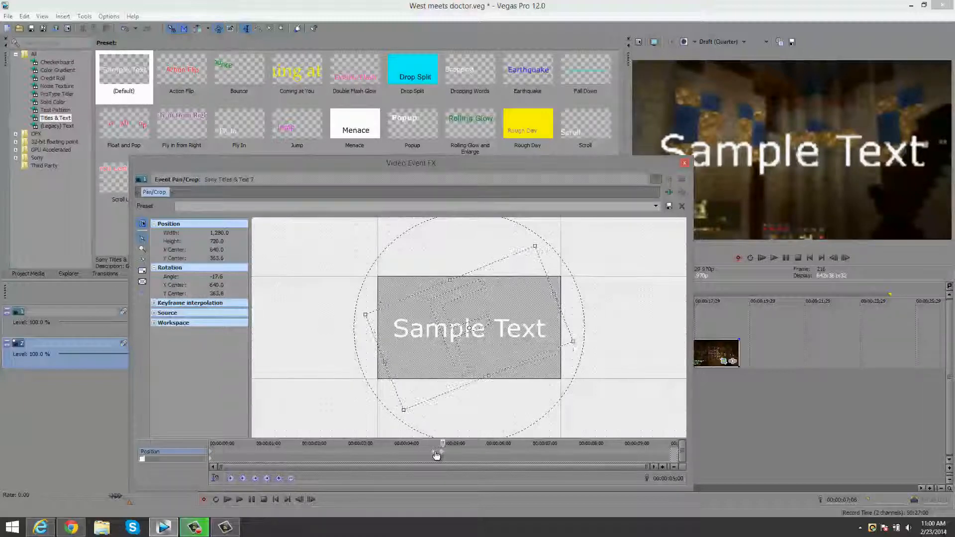
key(Left)
key(Left)
key(Left)
key(Left)
key(Left)
key(Left)
key(Left)
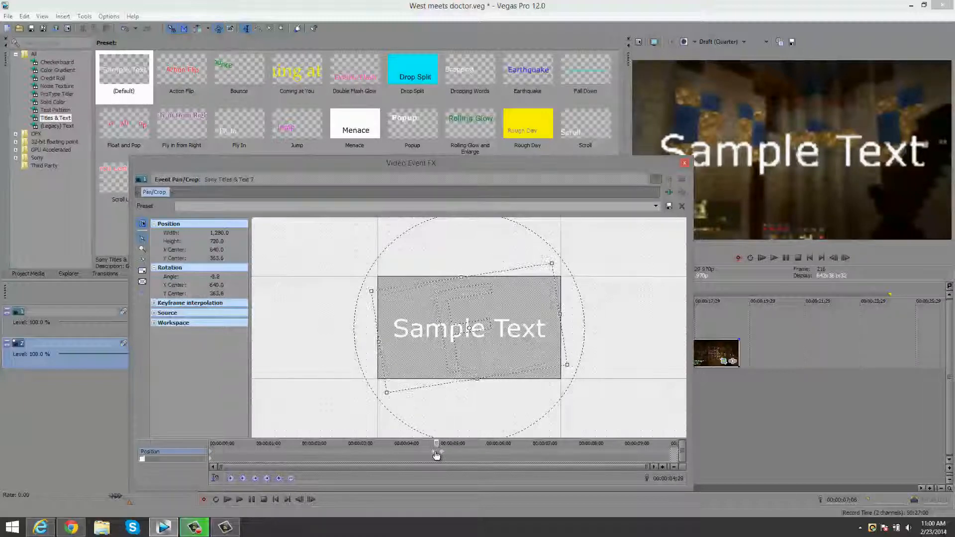
key(Right)
key(Right)
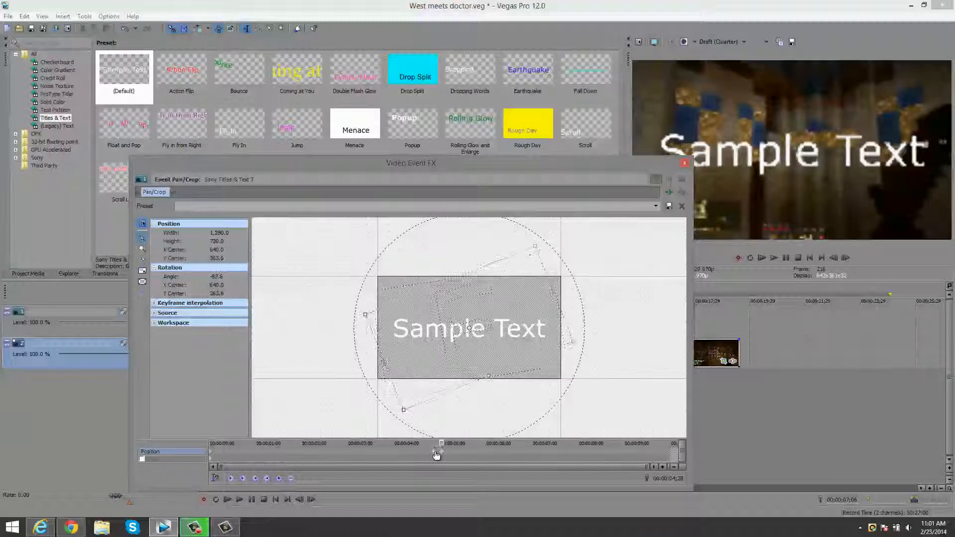
key(Right)
key(Right)
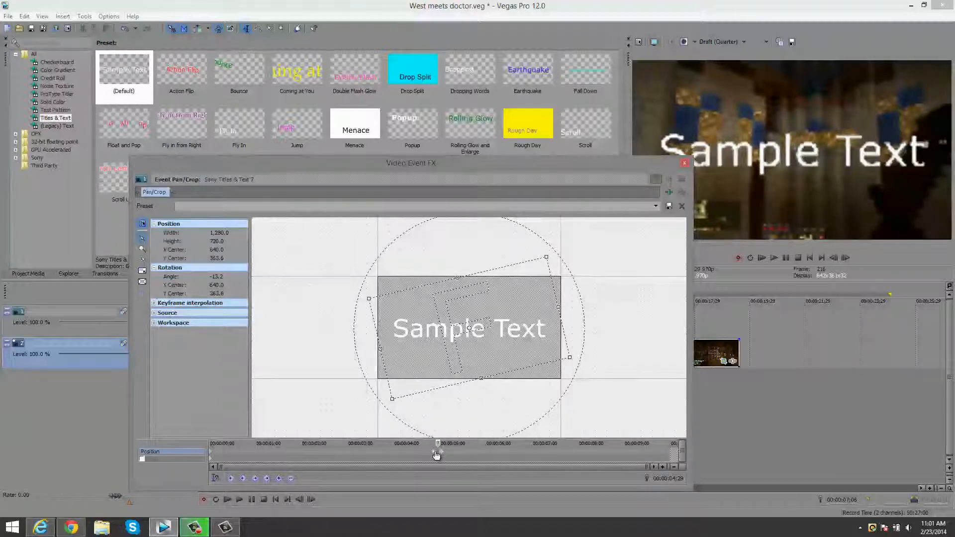
key(Right)
key(Right)
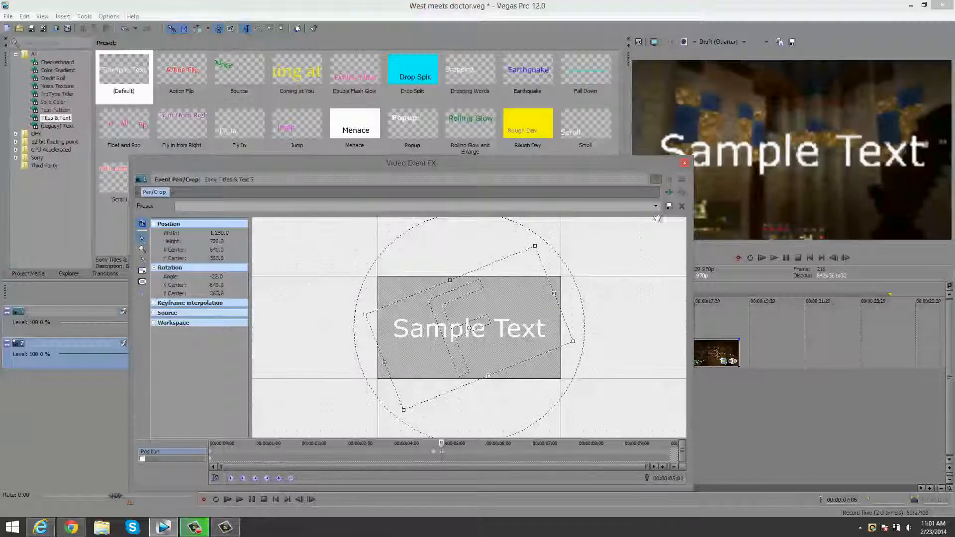
click(685, 163)
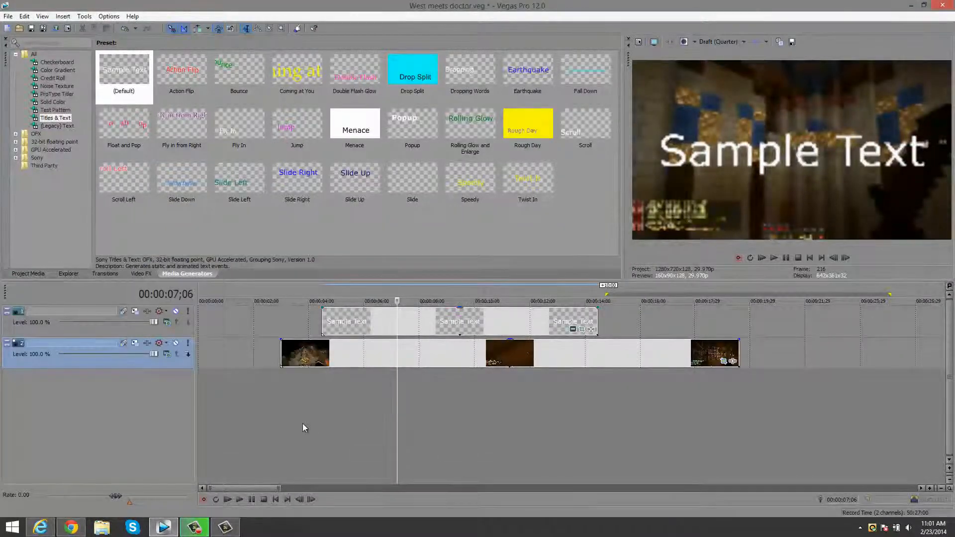
Add a timeline marker at 00:00:07;01 on the ruler and name it "Sample text comes in".
click(142, 274)
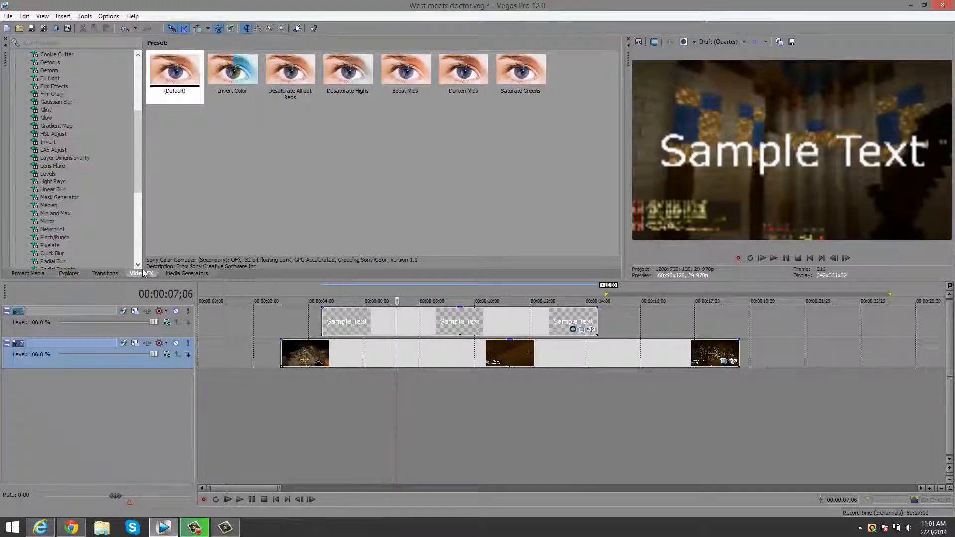
key(m)
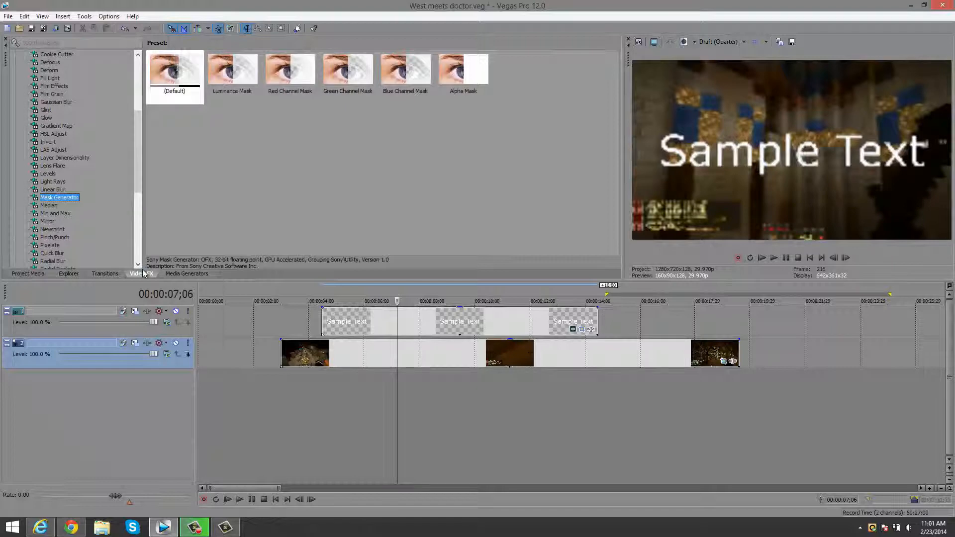
click(392, 357)
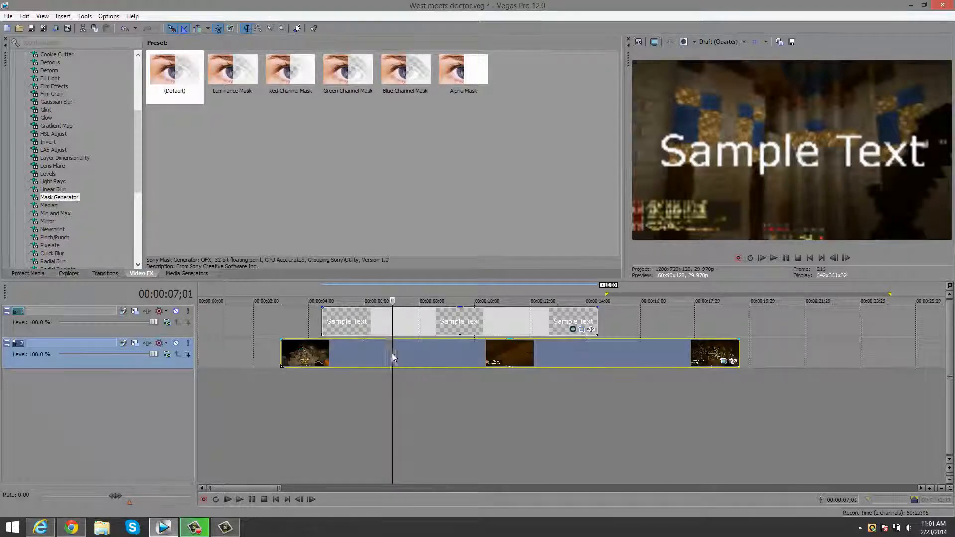
key(m)
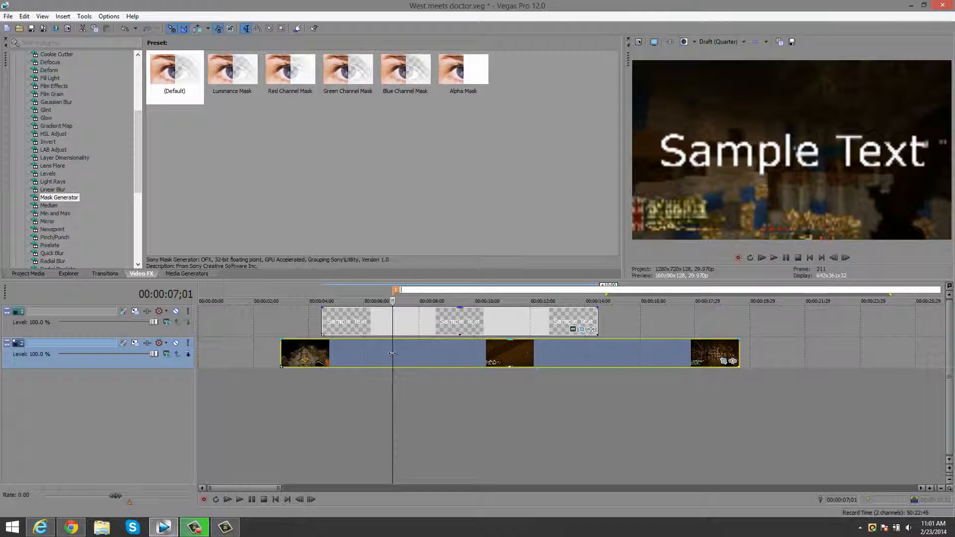
text(Sample text o)
text(omes in)
Look through the file explorer's Rendered folder and the project's media list.
click(173, 275)
click(86, 276)
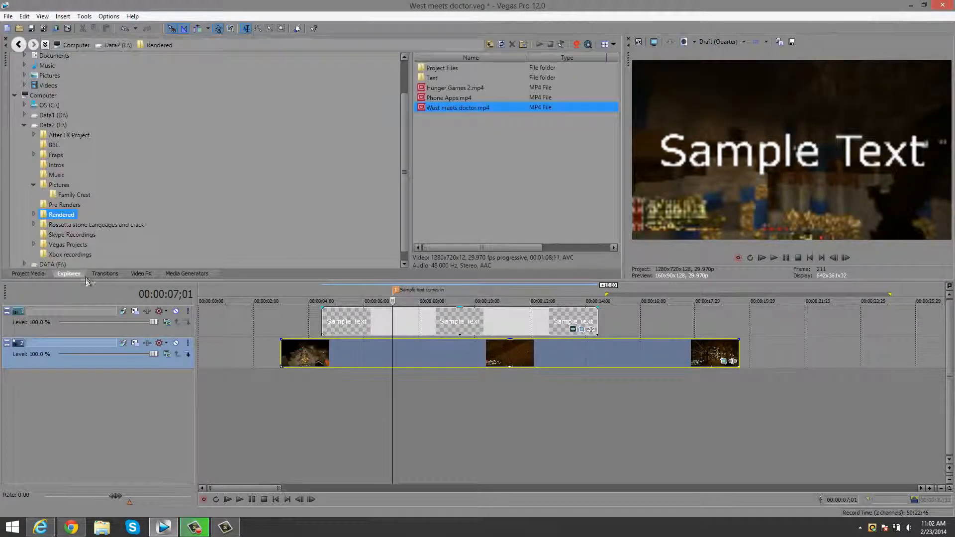
click(21, 276)
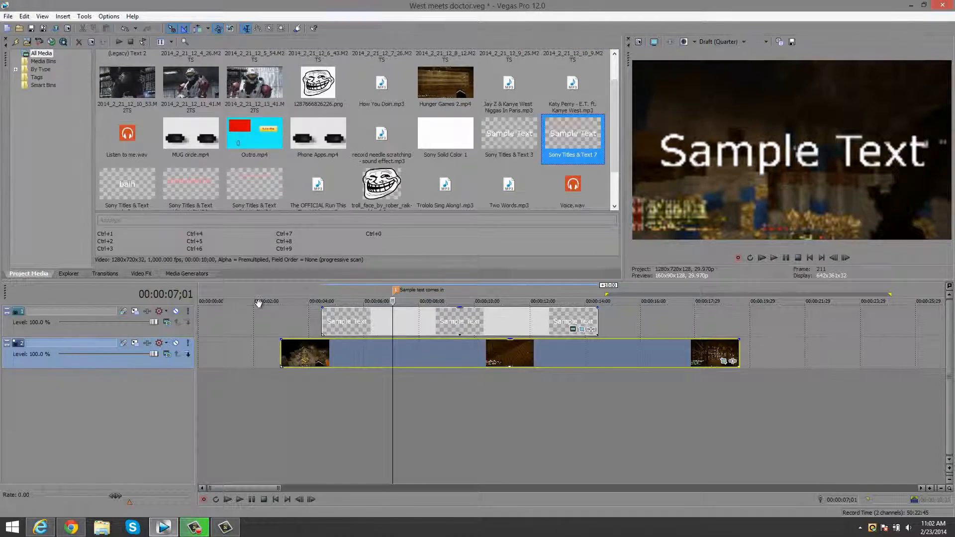